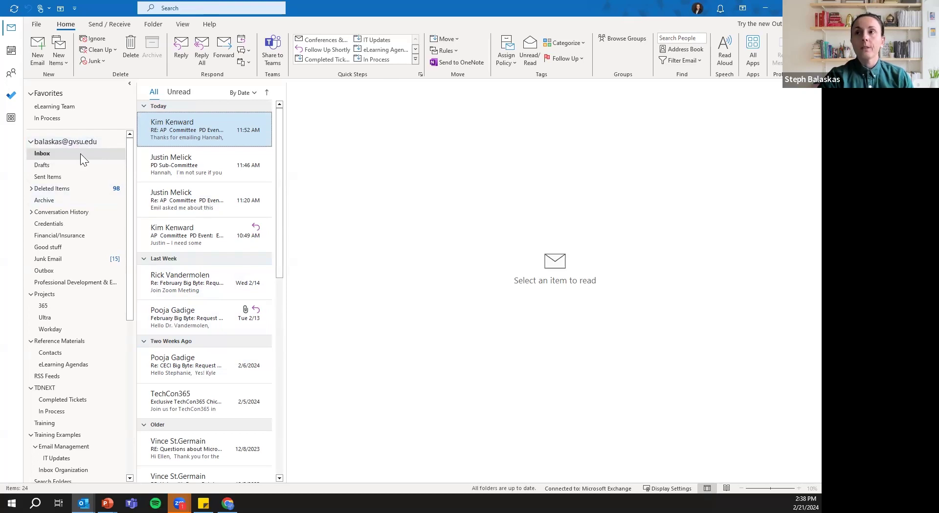
- Try adding a new folder directly under the mailbox account, leaving it unnamed
{"action": "left_click", "coordinate": [86, 147]}
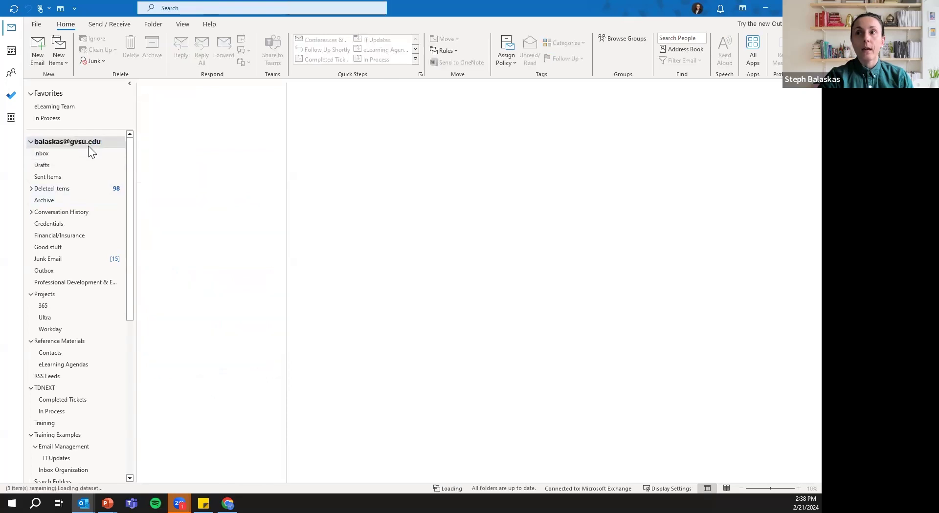
{"action": "right_click", "coordinate": [88, 145]}
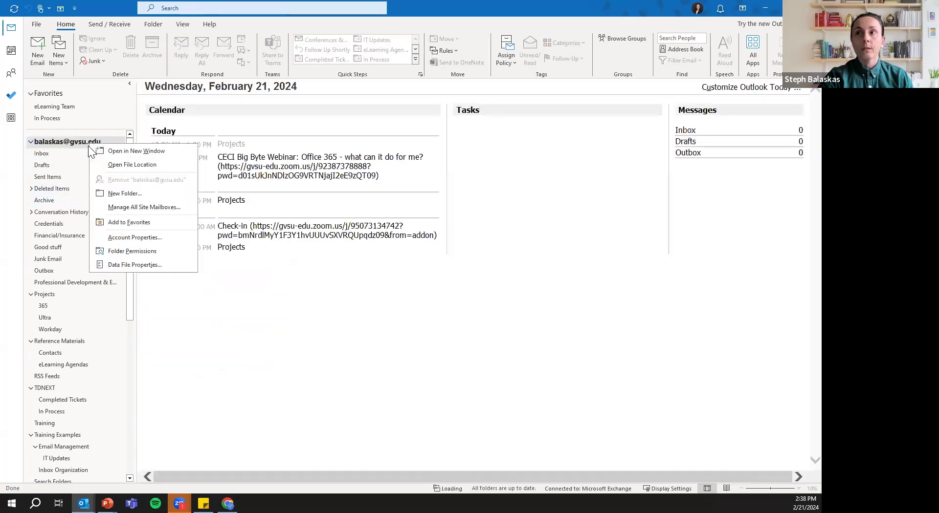
{"action": "left_click", "coordinate": [115, 193]}
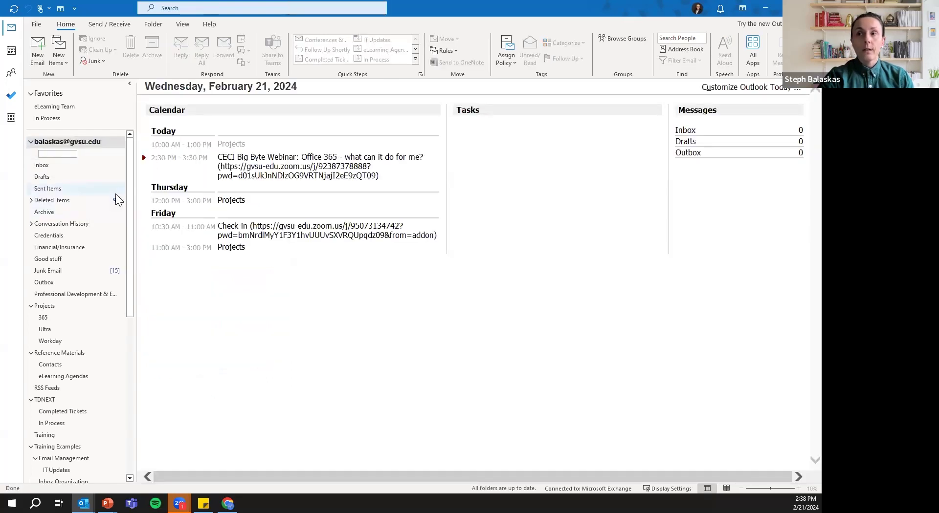
{"action": "left_click", "coordinate": [69, 165]}
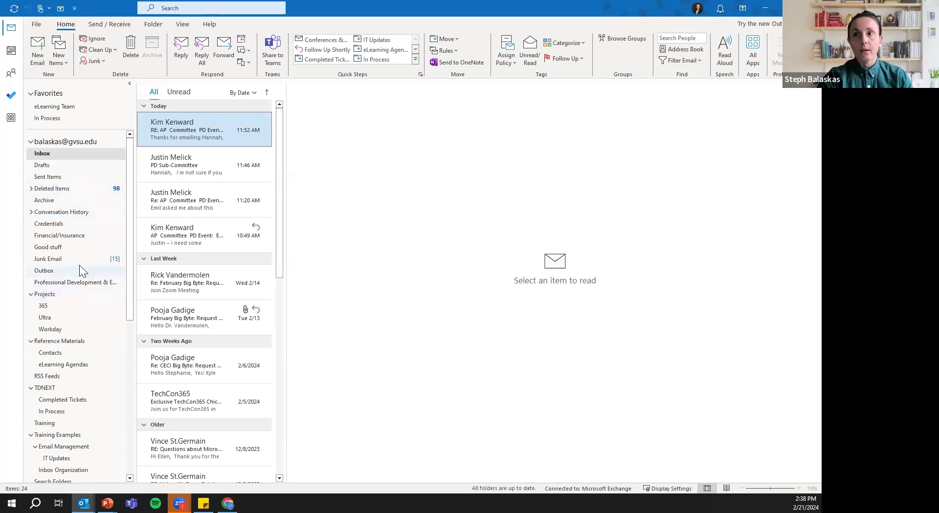
- Try adding a new subfolder inside the Credentials folder and cancel before naming it
{"action": "left_click", "coordinate": [73, 236]}
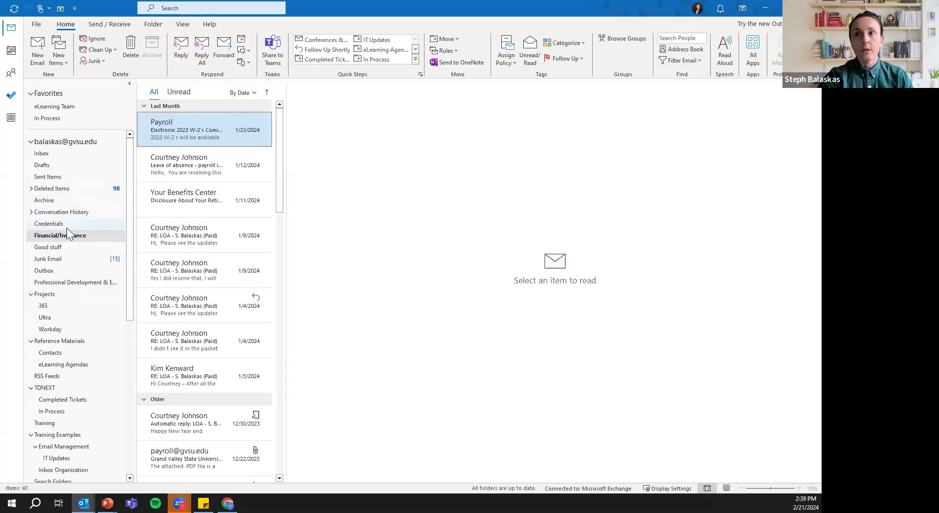
{"action": "left_click", "coordinate": [67, 228]}
{"action": "right_click", "coordinate": [71, 228]}
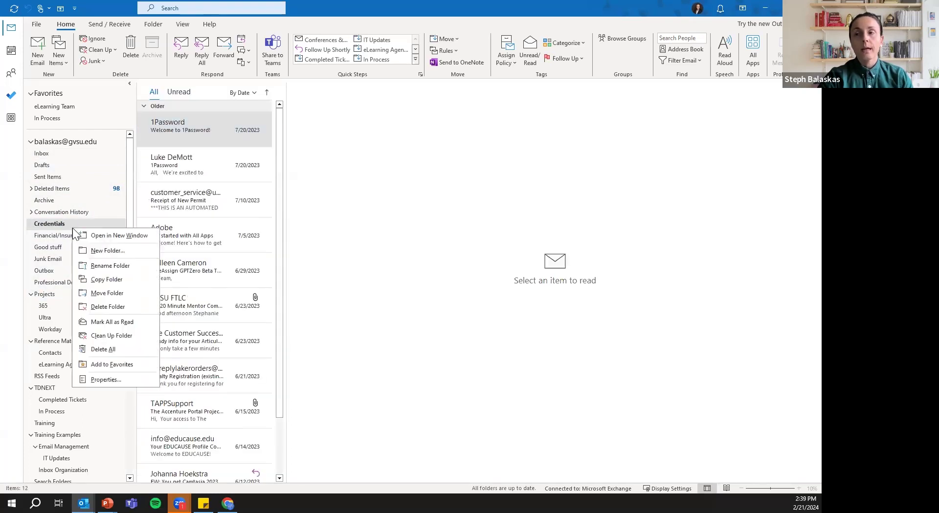
{"action": "left_click", "coordinate": [90, 250]}
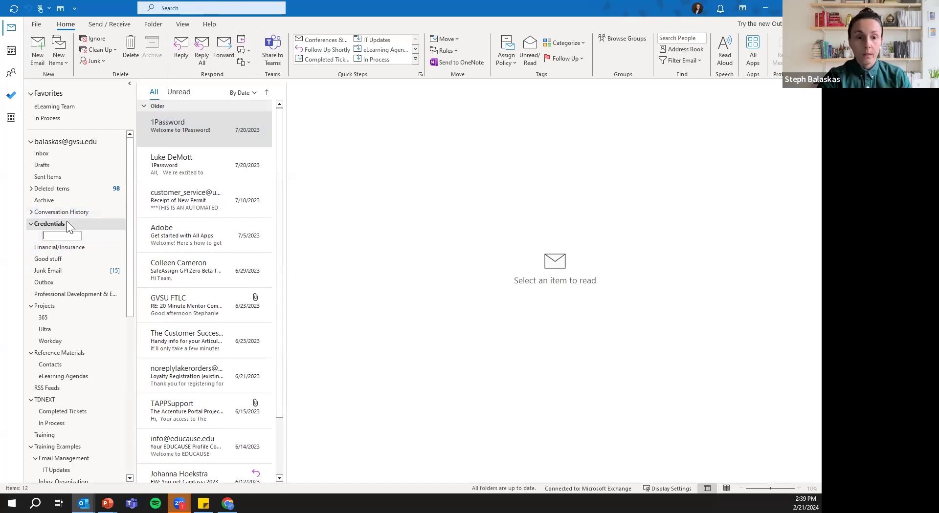
{"action": "key", "text": "Escape"}
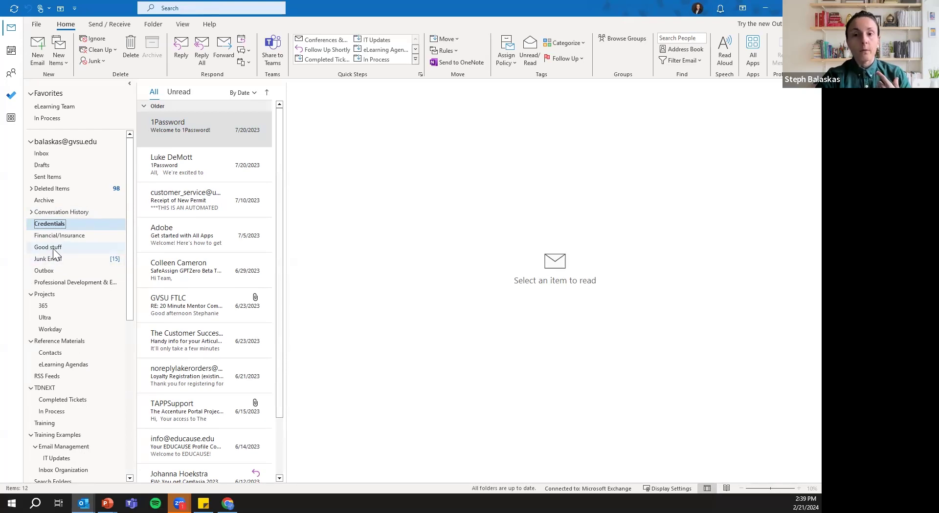
- Examine the permissions and policy settings in the Good stuff folder's properties
{"action": "left_click", "coordinate": [53, 248]}
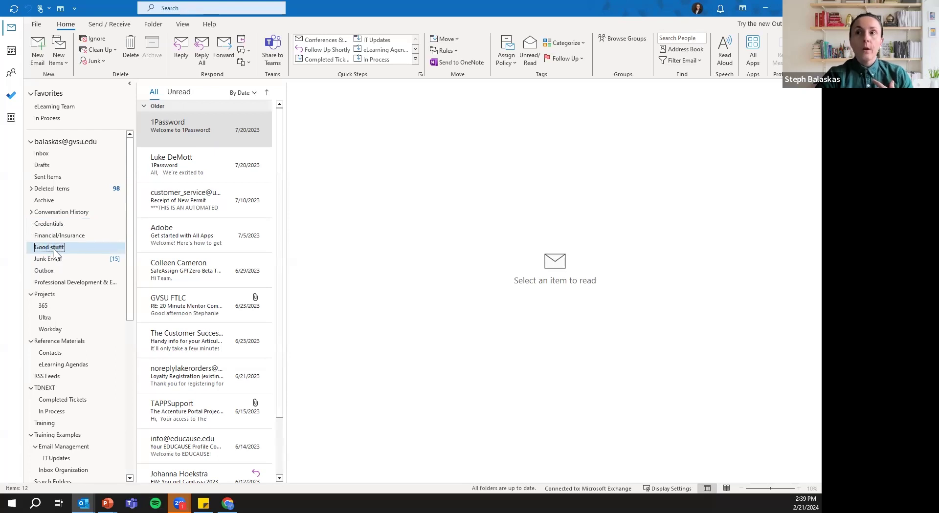
{"action": "right_click", "coordinate": [53, 249]}
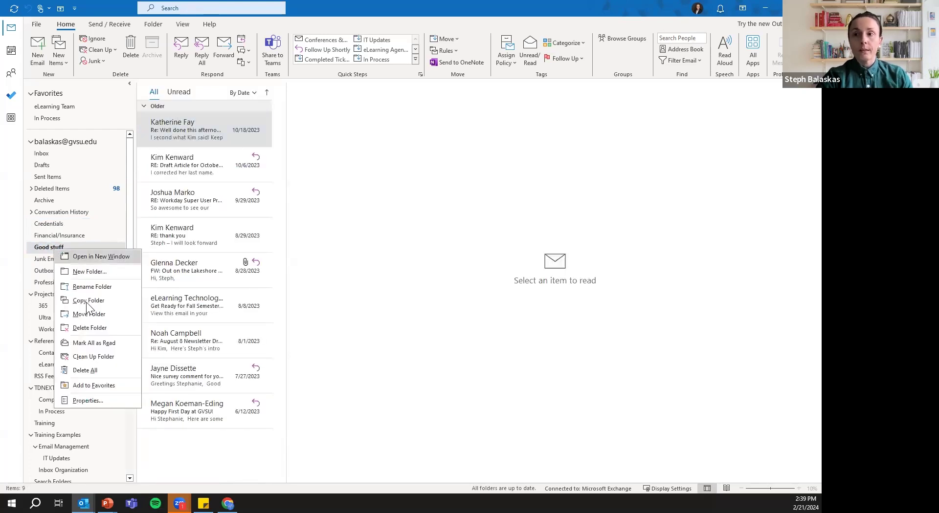
{"action": "left_click", "coordinate": [86, 402]}
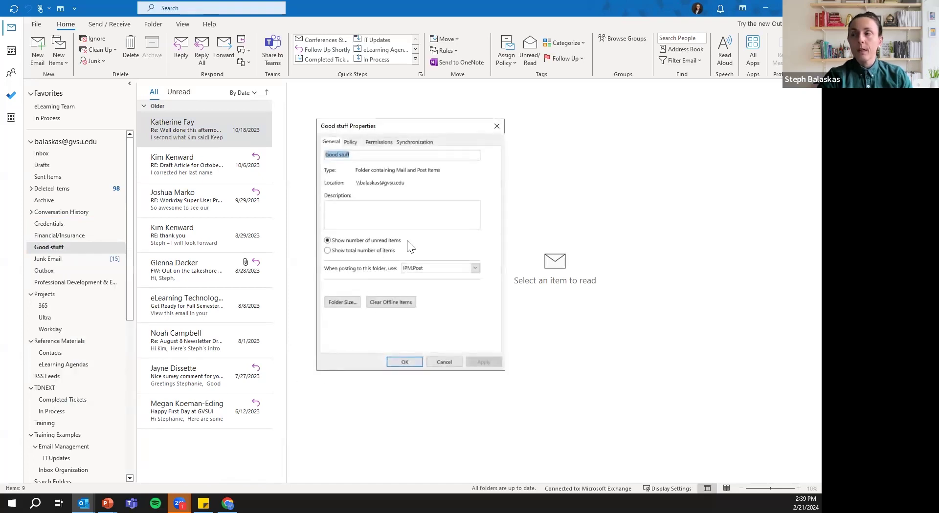
{"action": "left_click", "coordinate": [380, 142]}
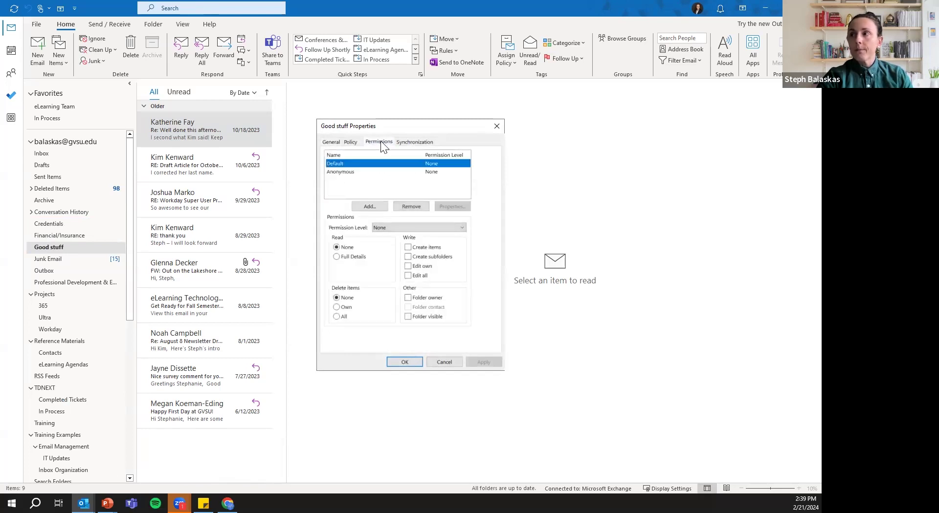
{"action": "left_click", "coordinate": [353, 144]}
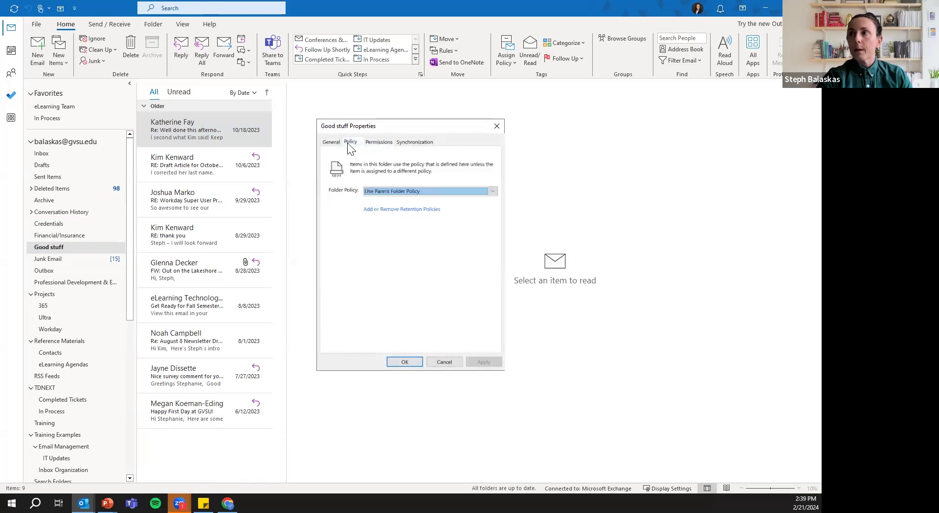
- Follow the link for adding or removing retention policies, return to the mailbox, and close the Good stuff properties without changes
{"action": "left_click", "coordinate": [394, 210]}
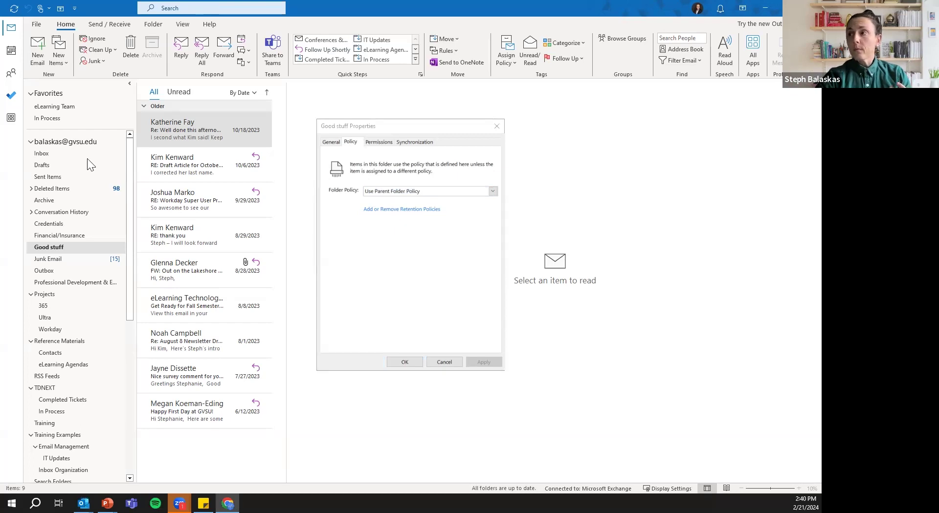
{"action": "left_click", "coordinate": [532, 20]}
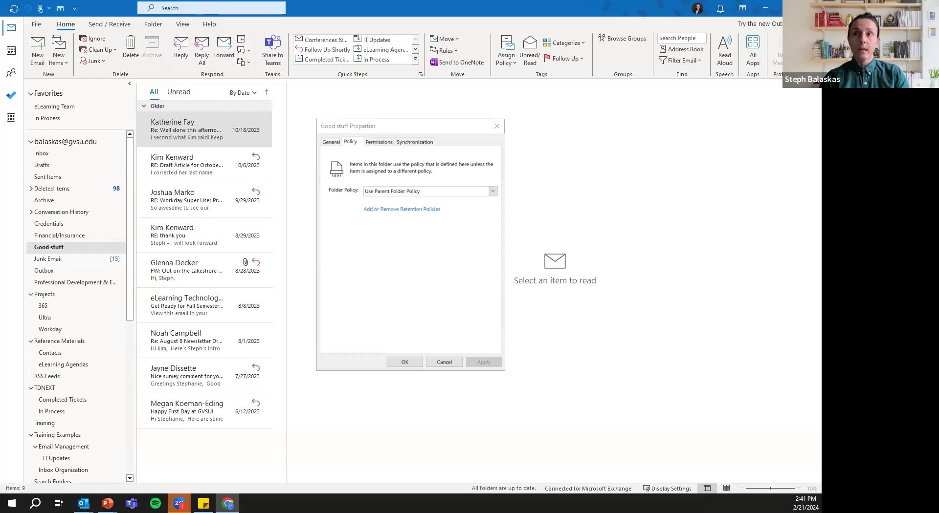
{"action": "left_click", "coordinate": [79, 189]}
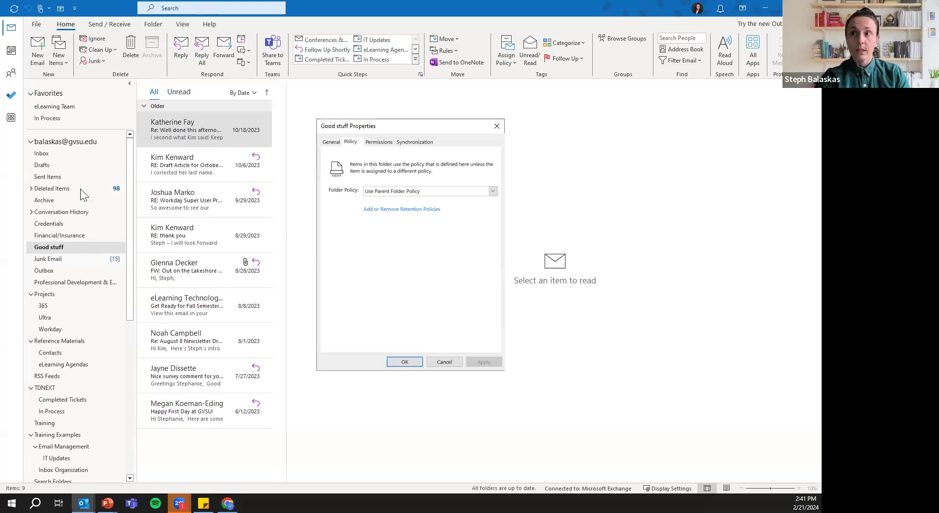
{"action": "left_click", "coordinate": [437, 362]}
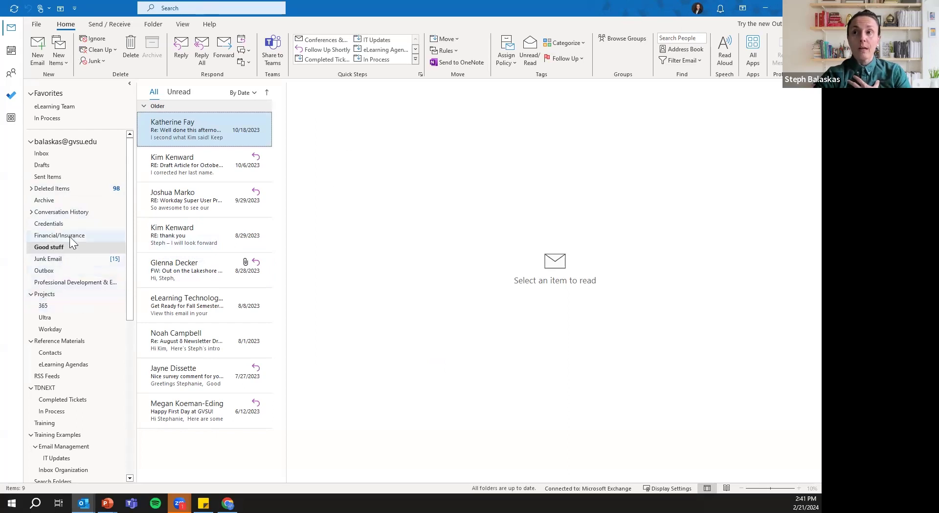
- Add the 365 folder under Projects to Favorites and remove it from Favorites again
{"action": "right_click", "coordinate": [54, 307]}
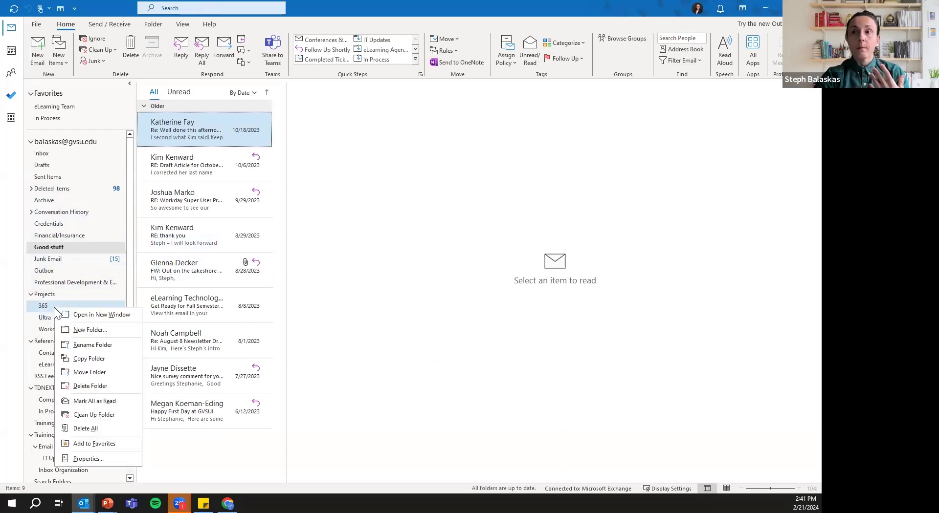
{"action": "left_click", "coordinate": [96, 443]}
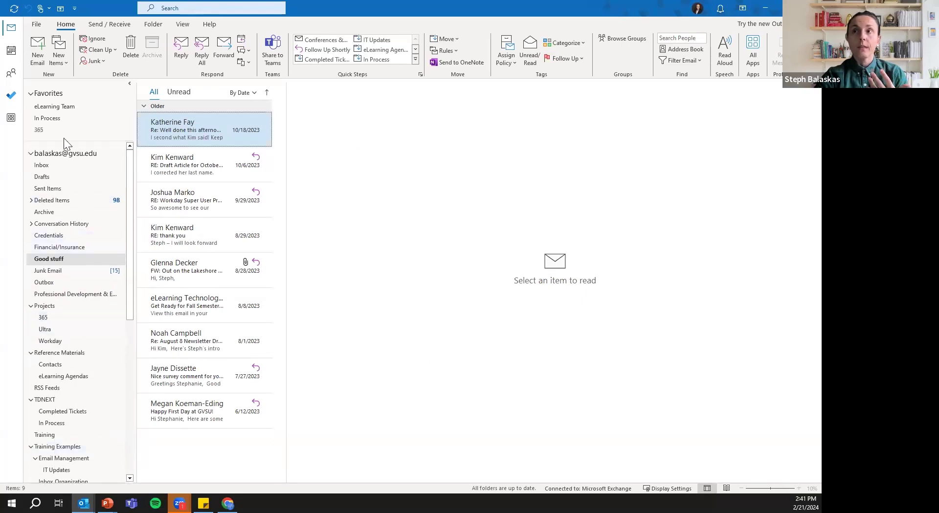
{"action": "key", "text": "alt+Tab"}
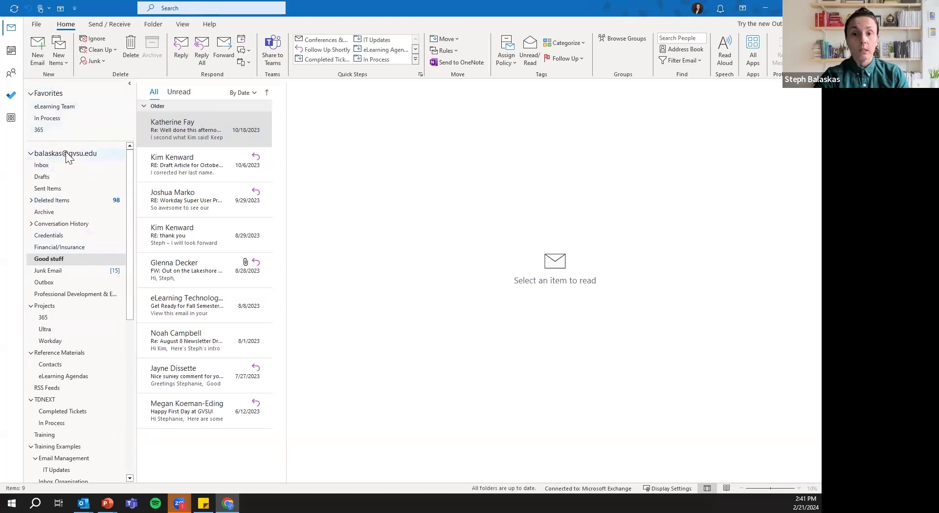
{"action": "right_click", "coordinate": [50, 130]}
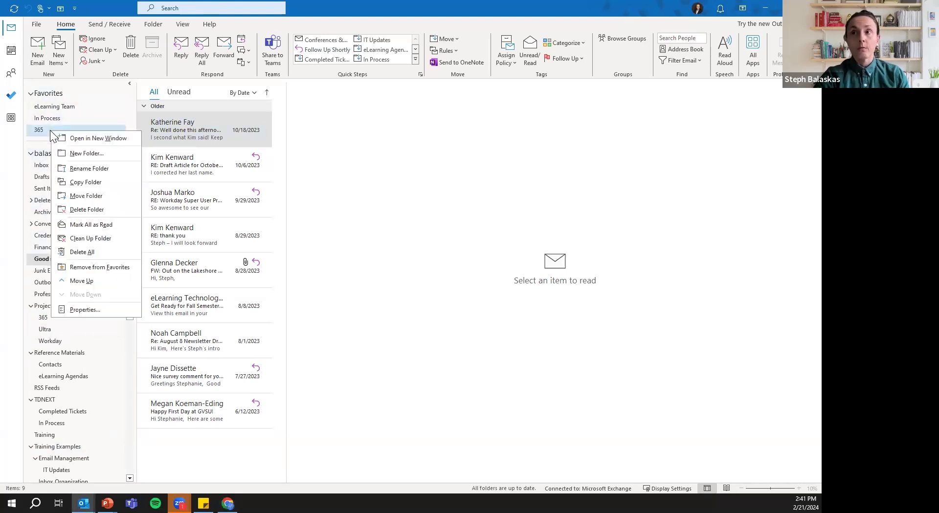
{"action": "left_click", "coordinate": [92, 267]}
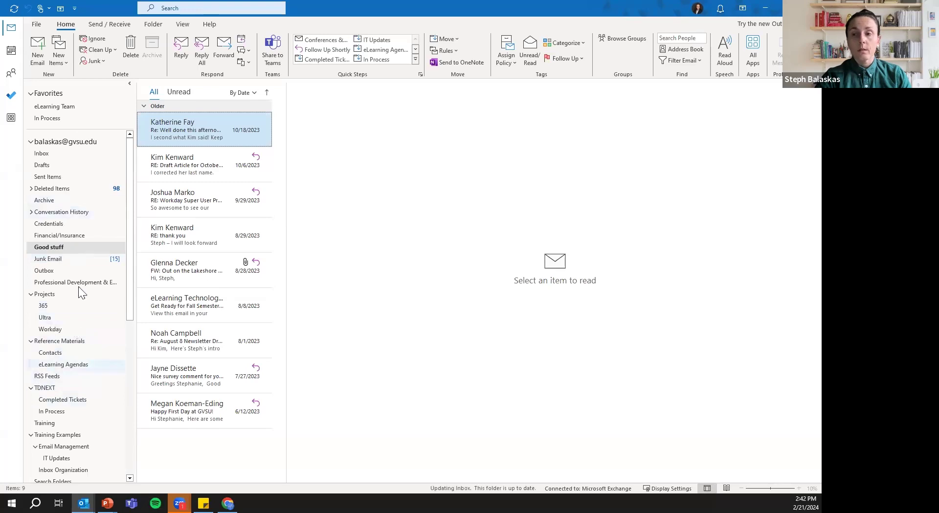
- Open the Inbox and look through its older messages for the color category markers
{"action": "scroll", "coordinate": [81, 394], "scroll_direction": "down", "scroll_amount": 2}
{"action": "scroll", "coordinate": [81, 393], "scroll_direction": "up", "scroll_amount": 2}
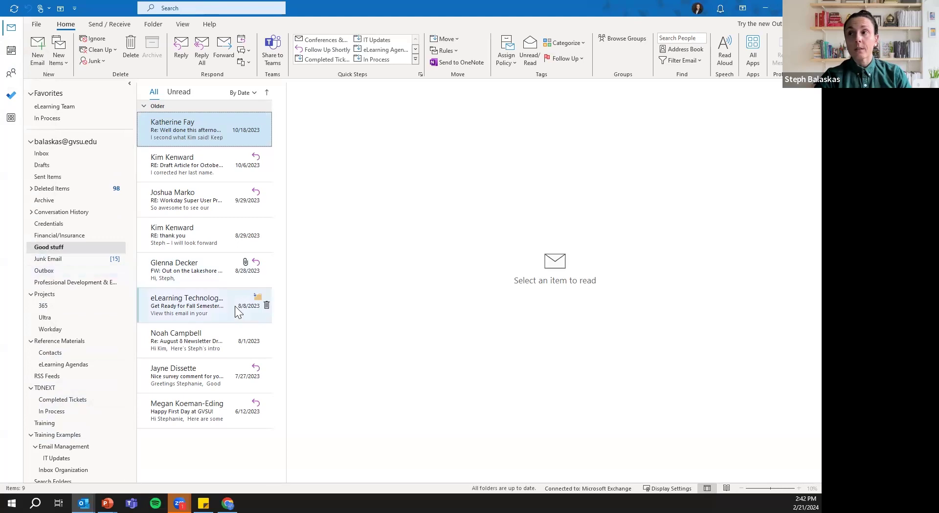
{"action": "left_click", "coordinate": [61, 154]}
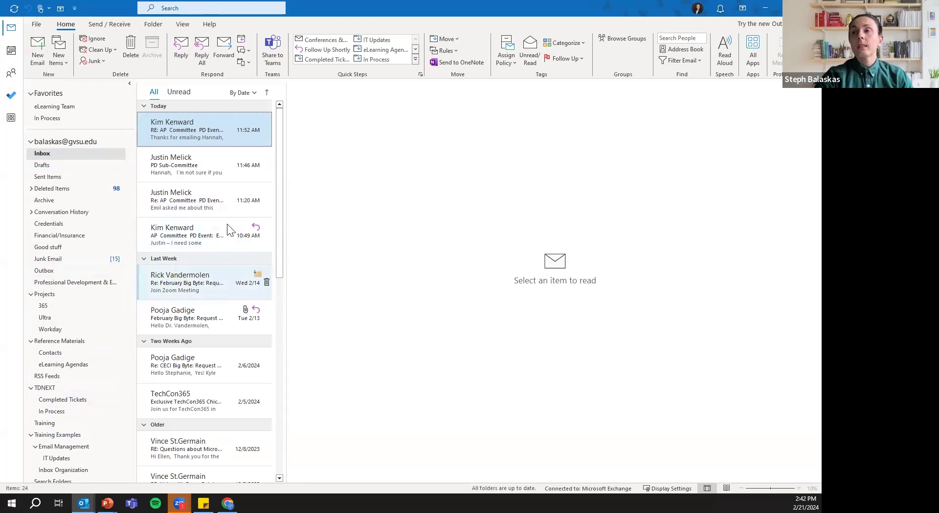
{"action": "scroll", "coordinate": [220, 250], "scroll_direction": "down", "scroll_amount": 2}
{"action": "scroll", "coordinate": [220, 248], "scroll_direction": "down", "scroll_amount": 8}
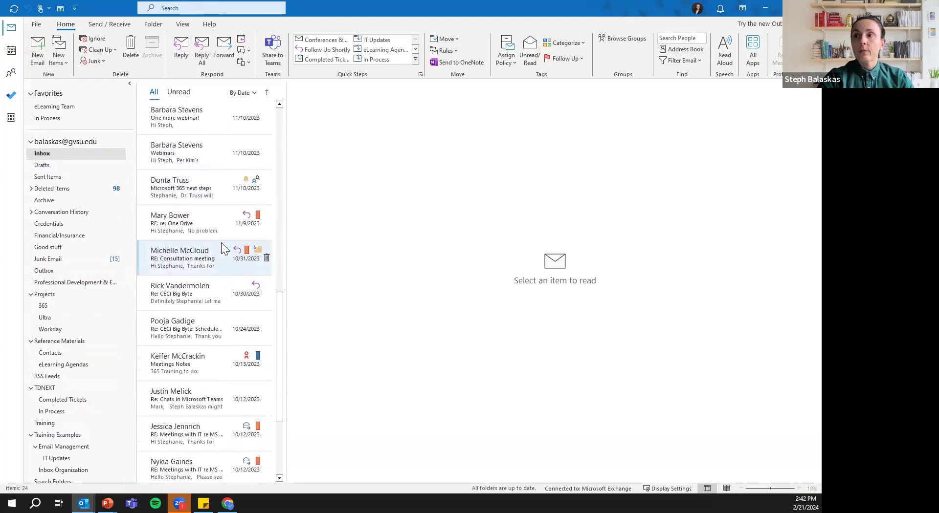
{"action": "scroll", "coordinate": [221, 242], "scroll_direction": "down", "scroll_amount": 3}
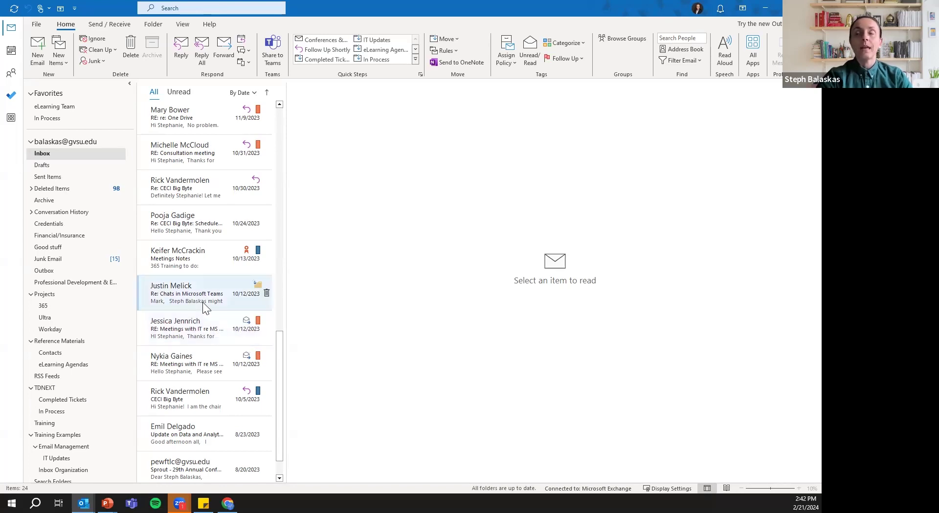
{"action": "scroll", "coordinate": [195, 300], "scroll_direction": "up", "scroll_amount": 5}
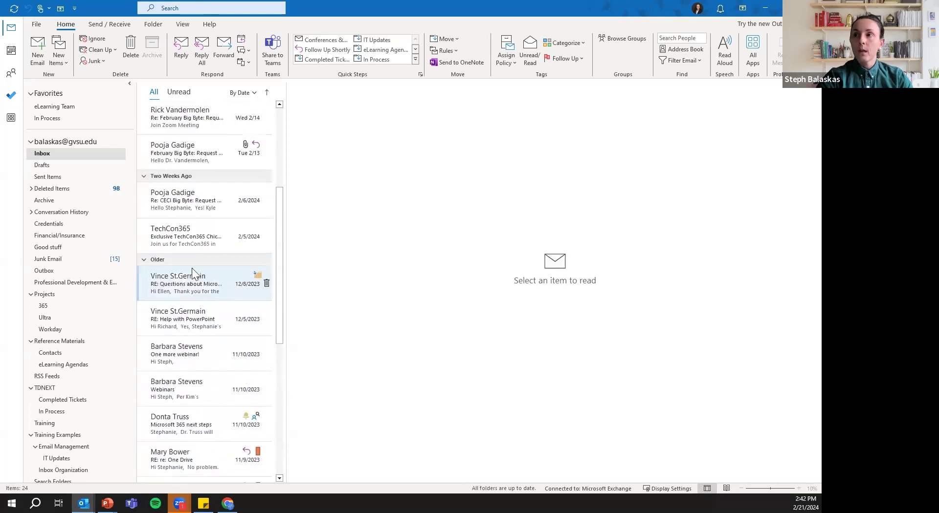
- View the full list of color categories for the 2/6/2024 CECI Big Byte message and close it without assigning any
{"action": "right_click", "coordinate": [196, 205]}
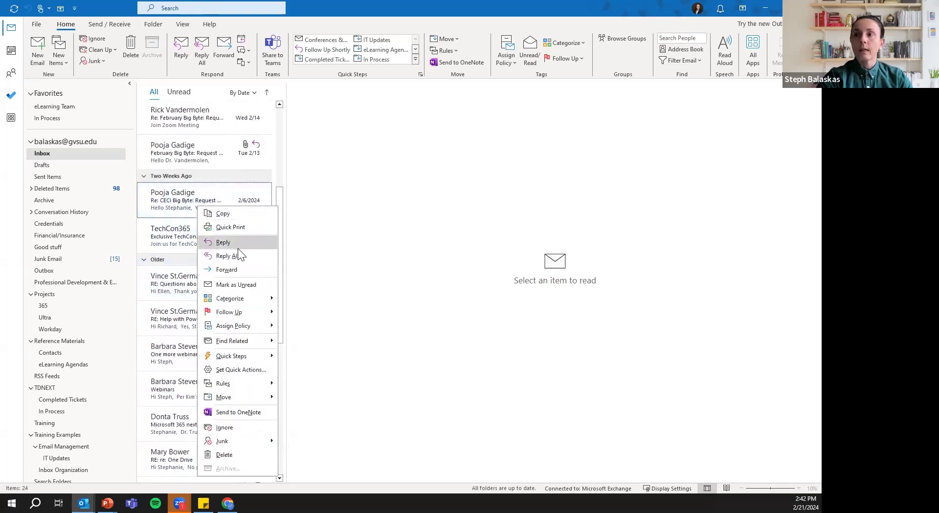
{"action": "mouse_move", "coordinate": [232, 298]}
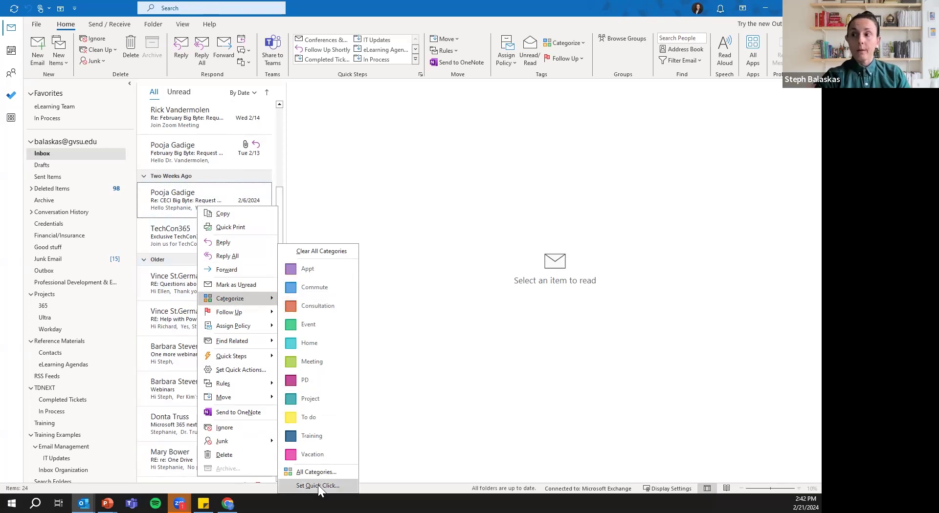
{"action": "left_click", "coordinate": [326, 473]}
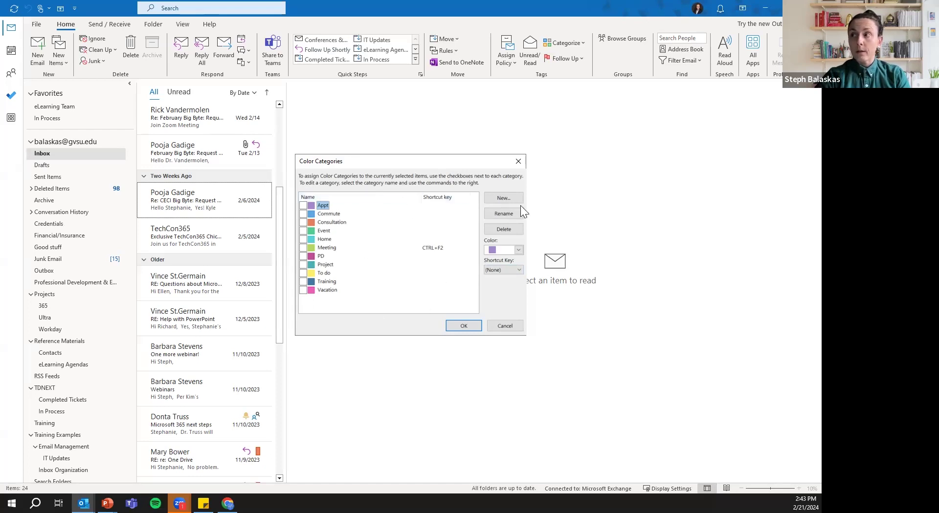
{"action": "left_click", "coordinate": [519, 161]}
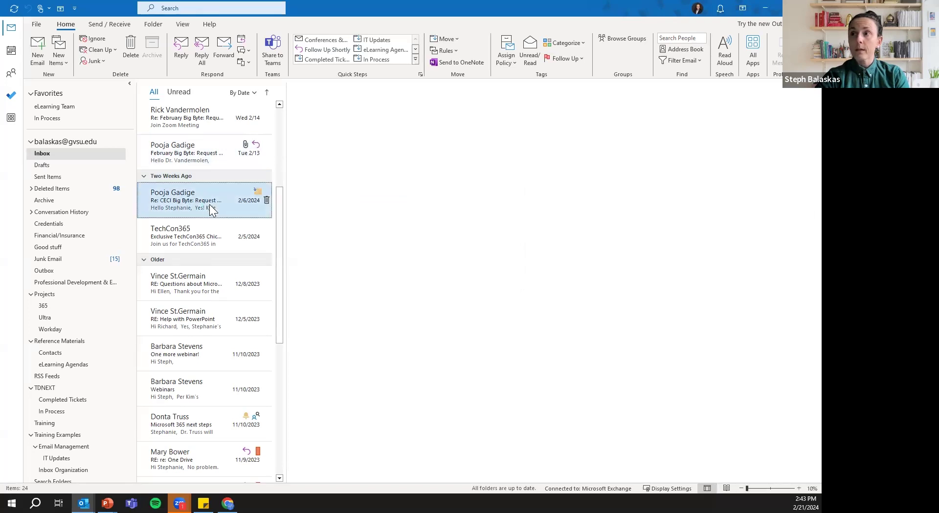
- View the color and shortcut key choices for a new color category from the 2/6/2024 CECI Big Byte message, and cancel without creating one
{"action": "right_click", "coordinate": [210, 205]}
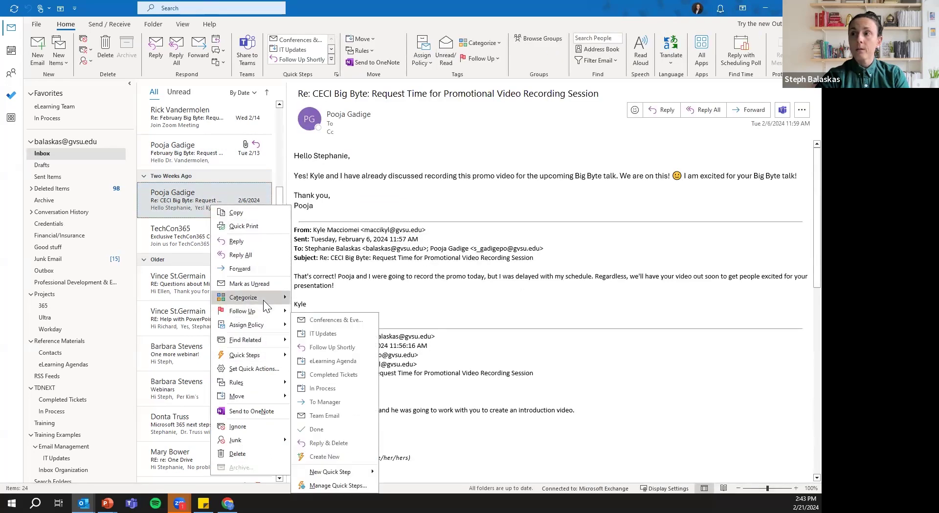
{"action": "mouse_move", "coordinate": [263, 301]}
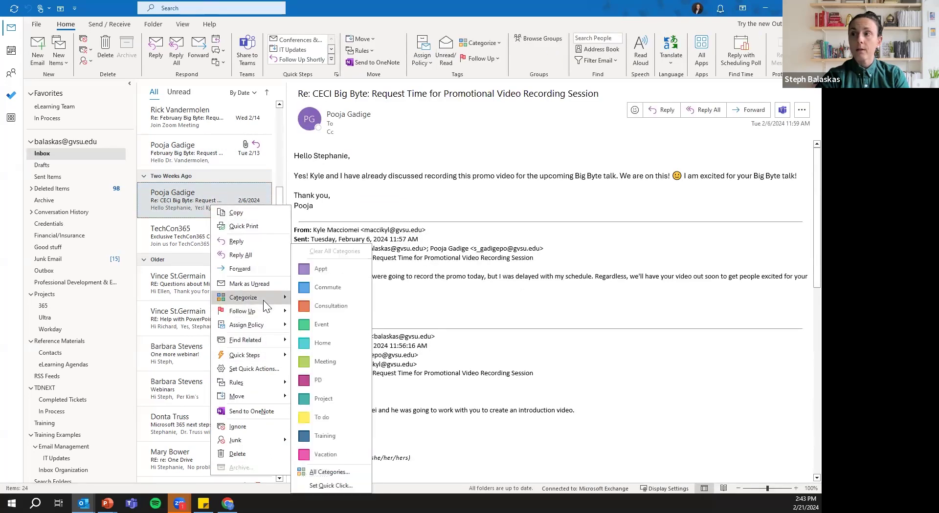
{"action": "left_click", "coordinate": [334, 472]}
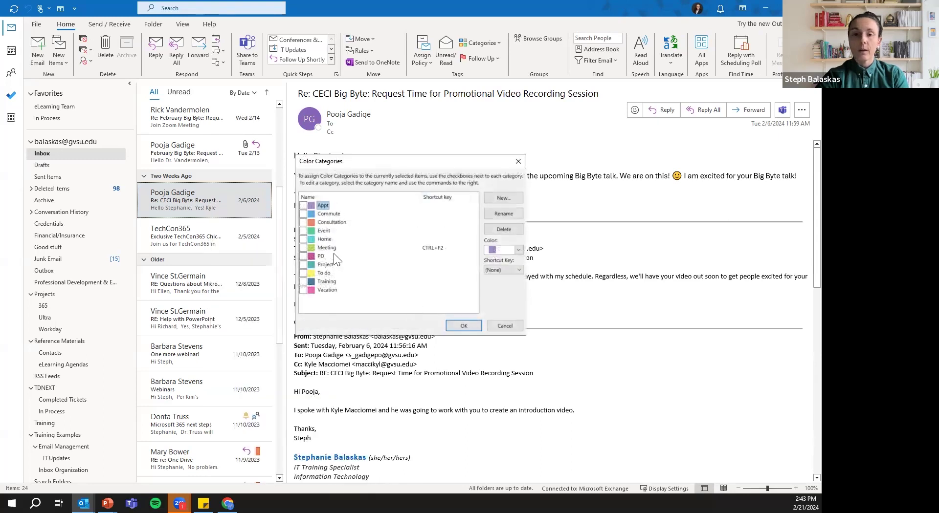
{"action": "left_click", "coordinate": [495, 198]}
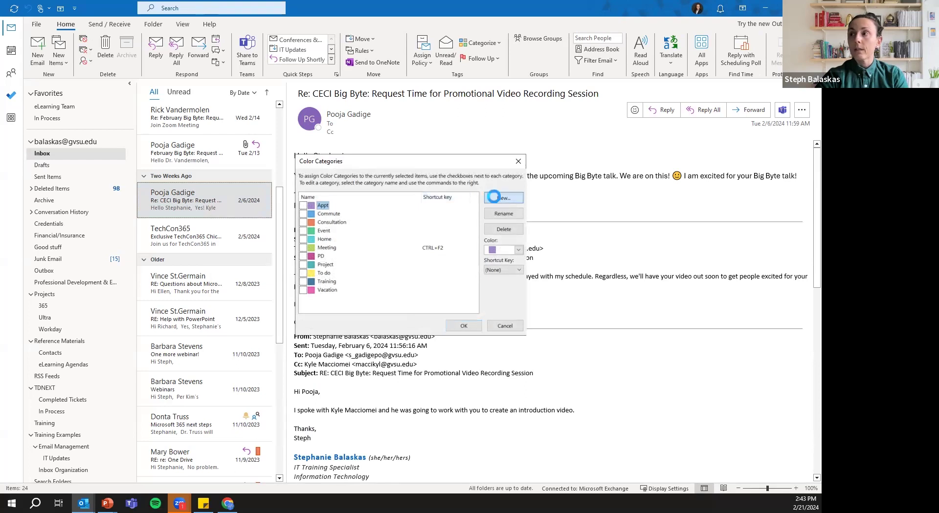
{"action": "left_click", "coordinate": [393, 251]}
{"action": "left_click", "coordinate": [394, 250]}
{"action": "left_click", "coordinate": [455, 250]}
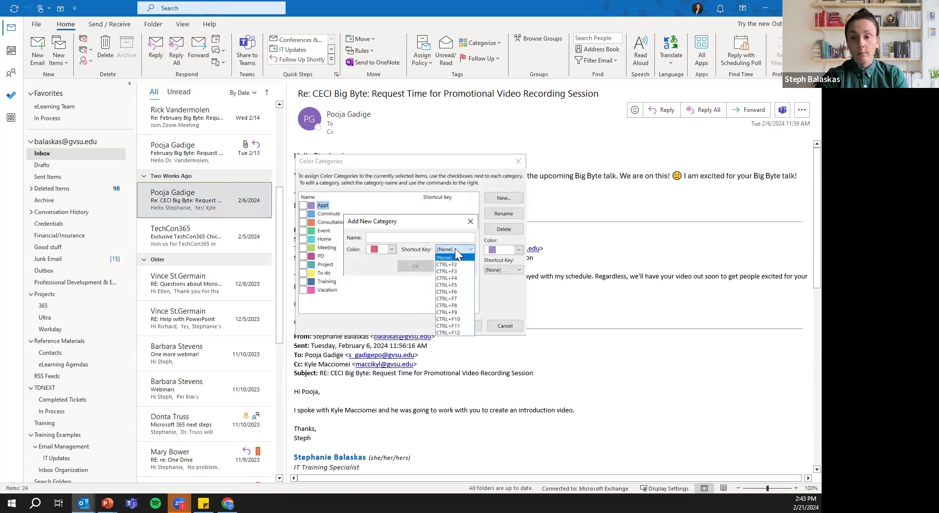
{"action": "left_click", "coordinate": [455, 248]}
{"action": "left_click", "coordinate": [453, 267]}
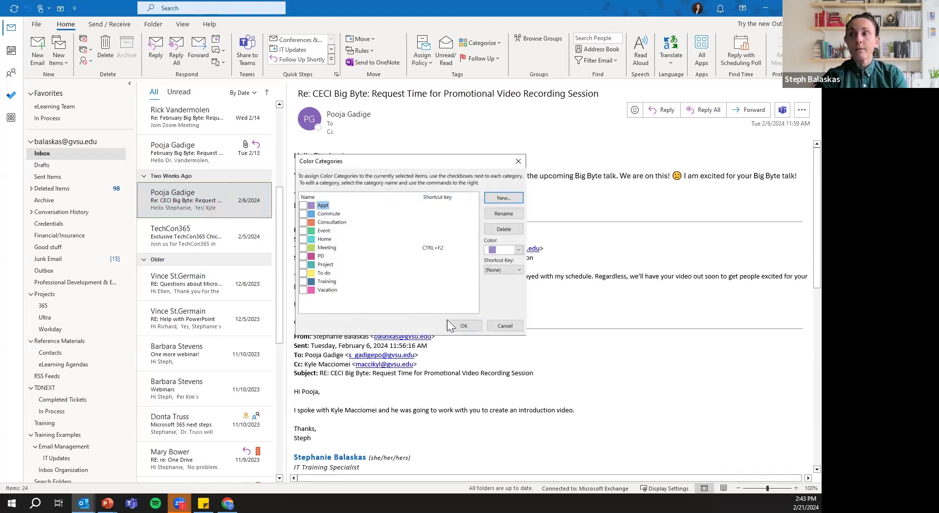
{"action": "left_click", "coordinate": [505, 326]}
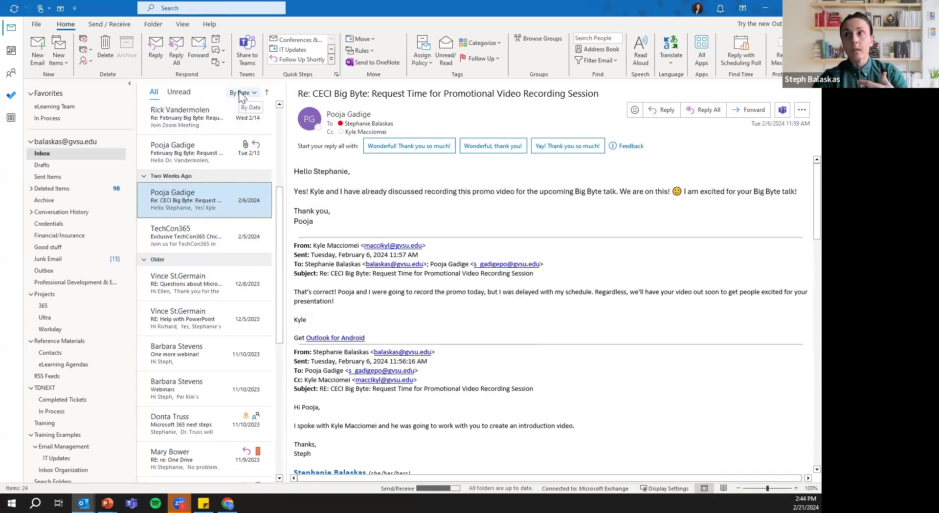
- Arrange the Inbox messages by Categories and look through the groups down to Consultation and Training
{"action": "scroll", "coordinate": [256, 137], "scroll_direction": "up", "scroll_amount": 5}
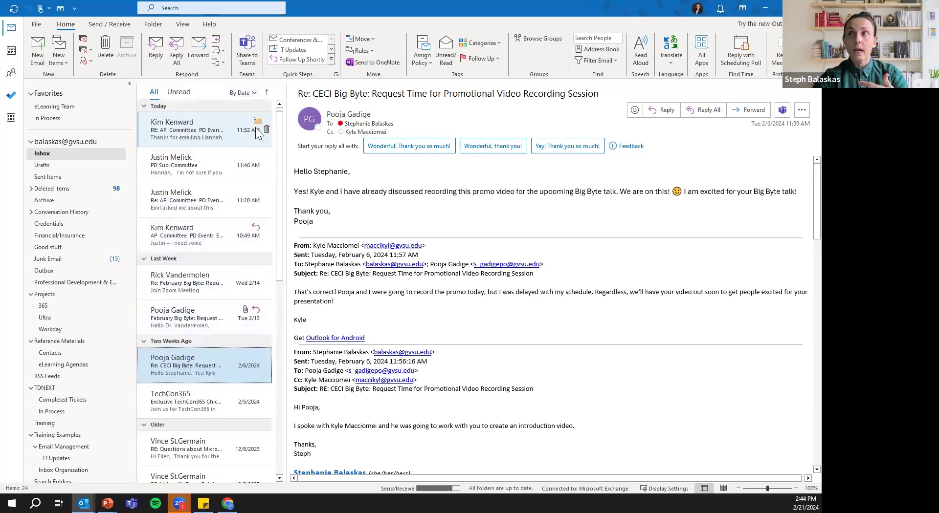
{"action": "left_click", "coordinate": [243, 94]}
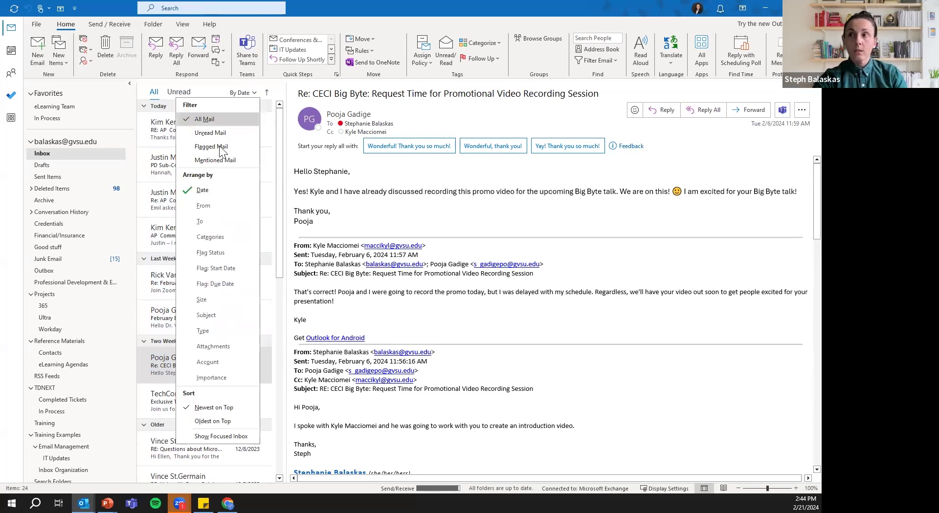
{"action": "left_click", "coordinate": [219, 237]}
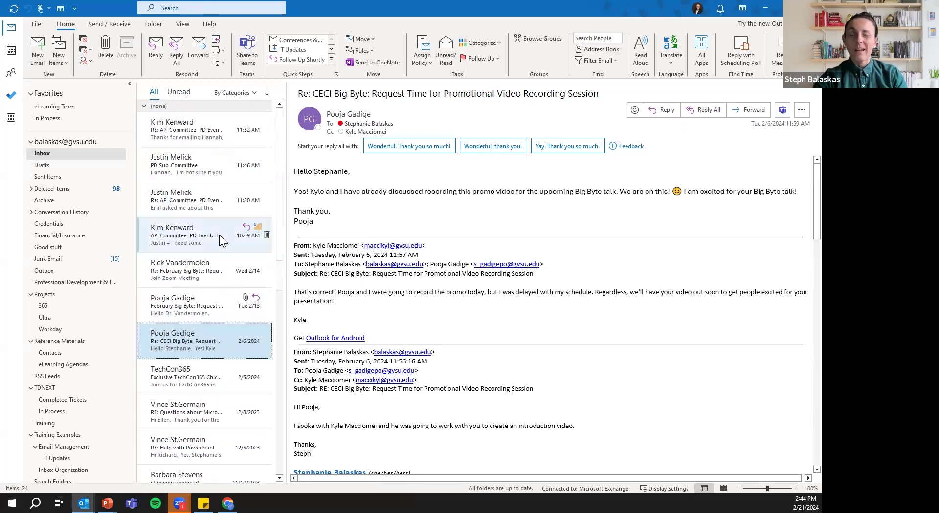
{"action": "scroll", "coordinate": [222, 235], "scroll_direction": "down", "scroll_amount": 10}
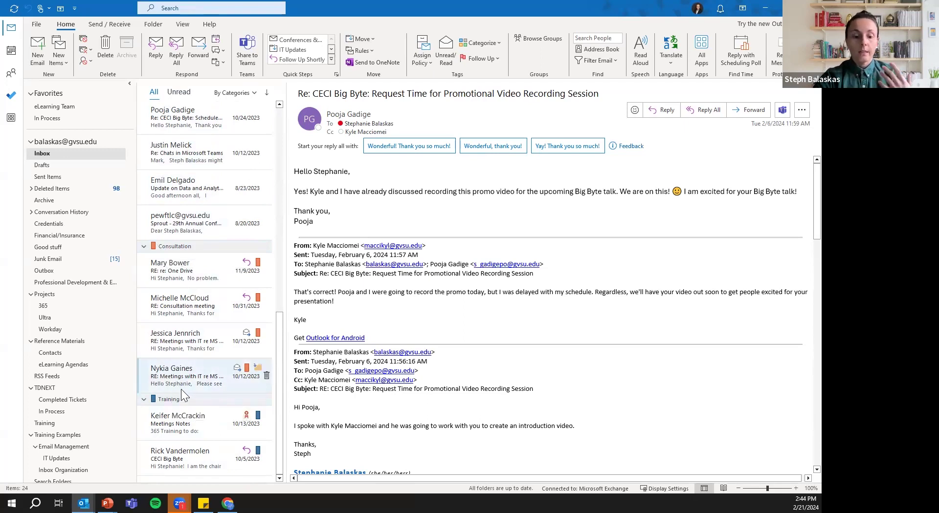
- Search the current mailbox for items categorized as Event
{"action": "left_click", "coordinate": [173, 10]}
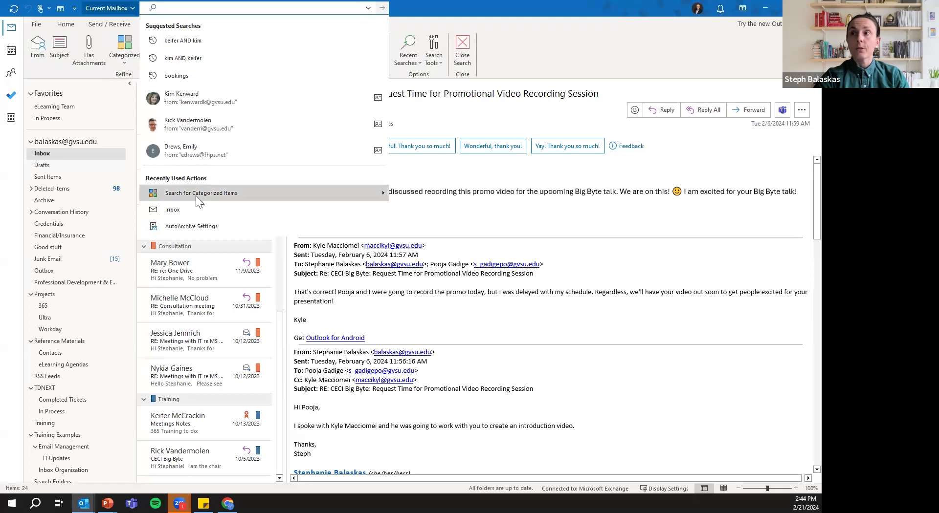
{"action": "mouse_move", "coordinate": [198, 201]}
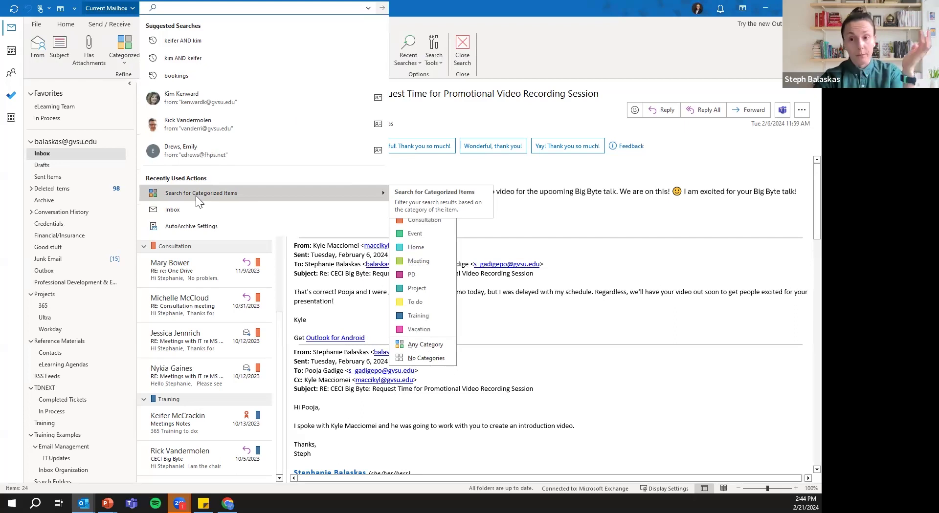
{"action": "left_click", "coordinate": [422, 233]}
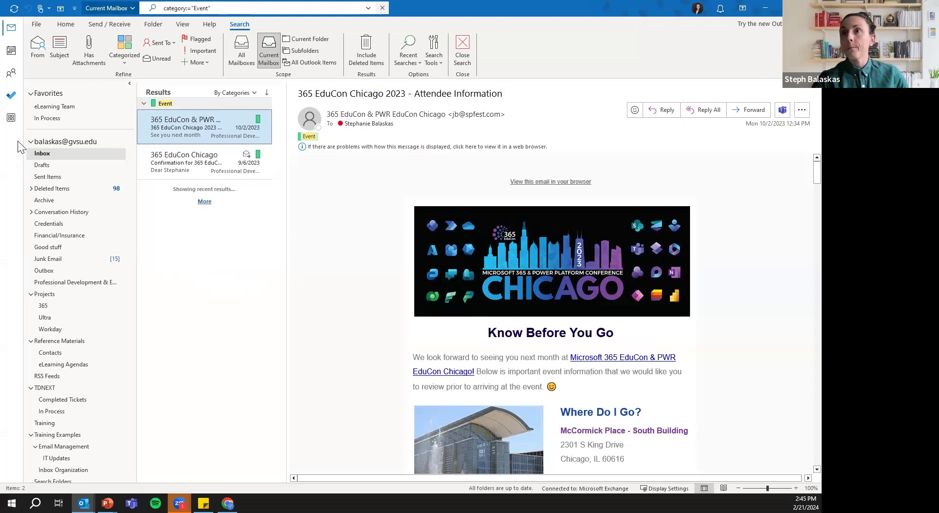
- Return to the Inbox and switch to the TRAINING Time-Saving Tips In Outlook presentation in PowerPoint
{"action": "left_click", "coordinate": [69, 155]}
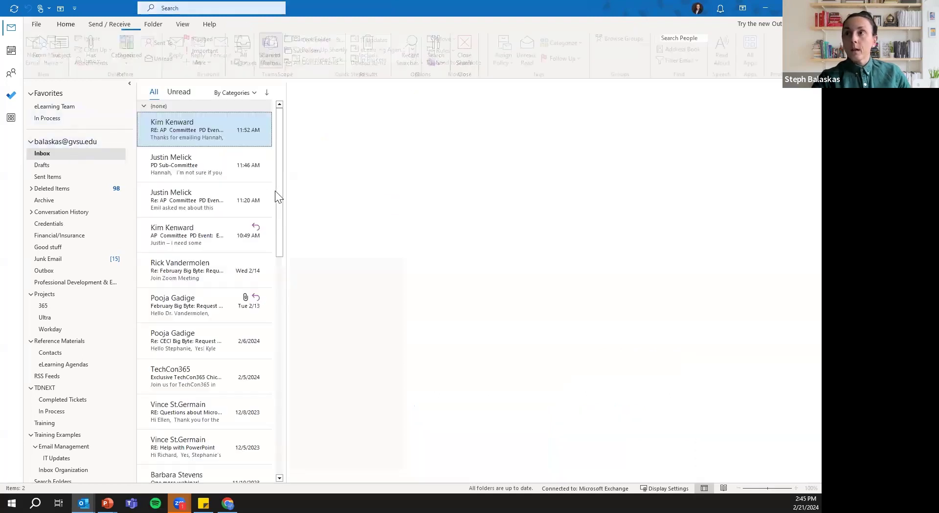
{"action": "mouse_move", "coordinate": [107, 504]}
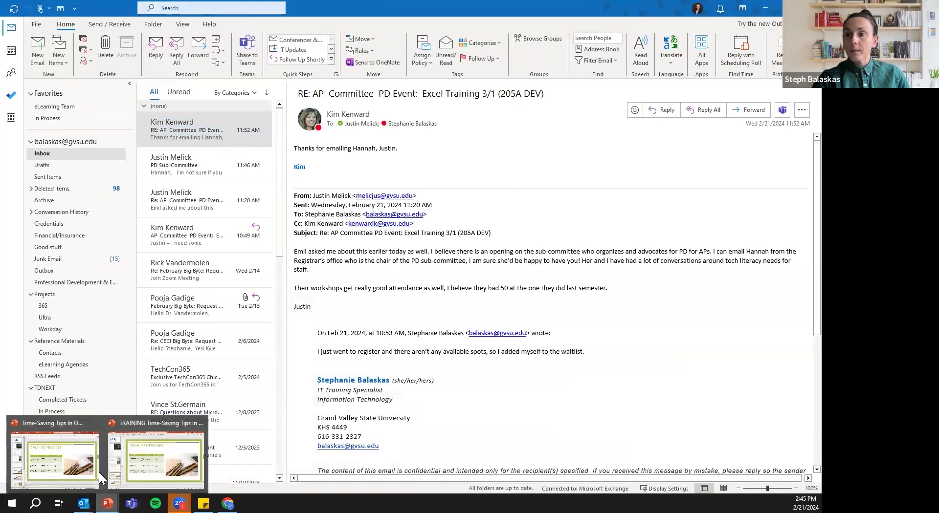
{"action": "left_click", "coordinate": [137, 464]}
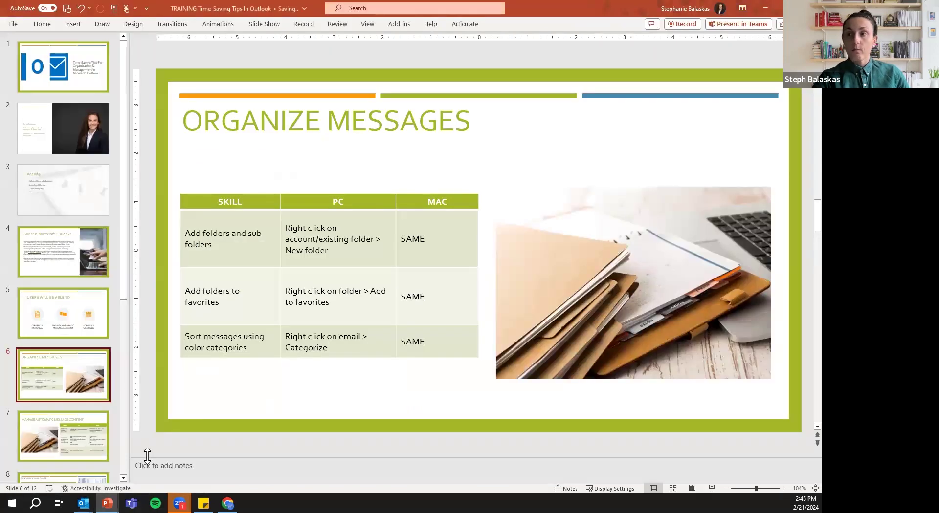
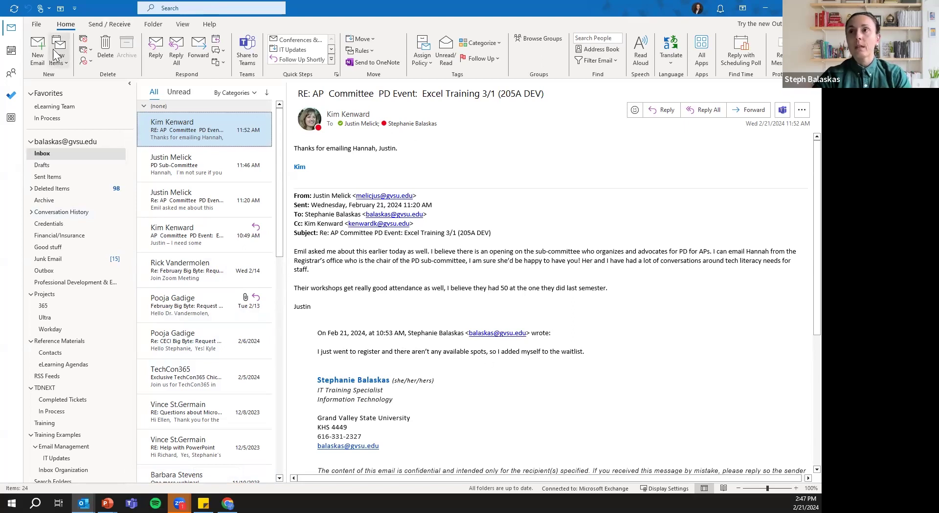
- Start a new email message in Outlook and display the saved message templates
{"action": "left_click", "coordinate": [40, 58]}
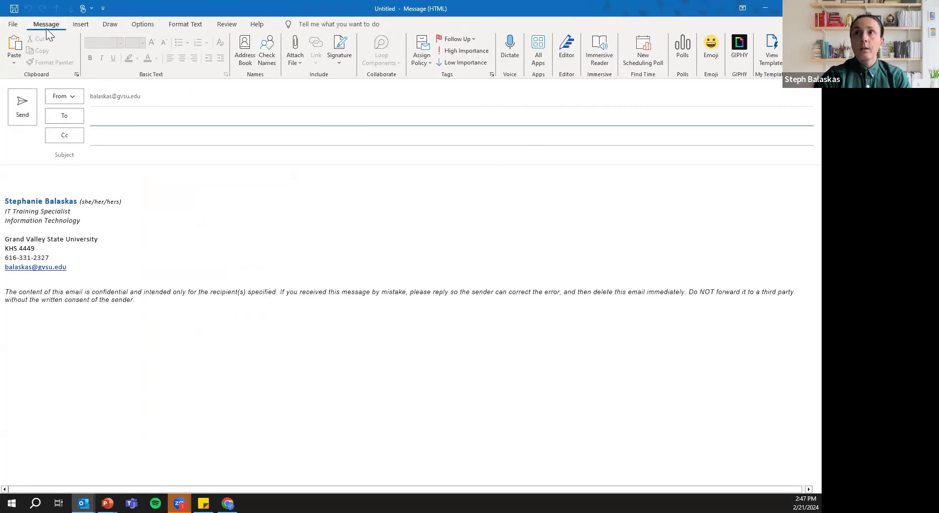
{"action": "left_click", "coordinate": [775, 56]}
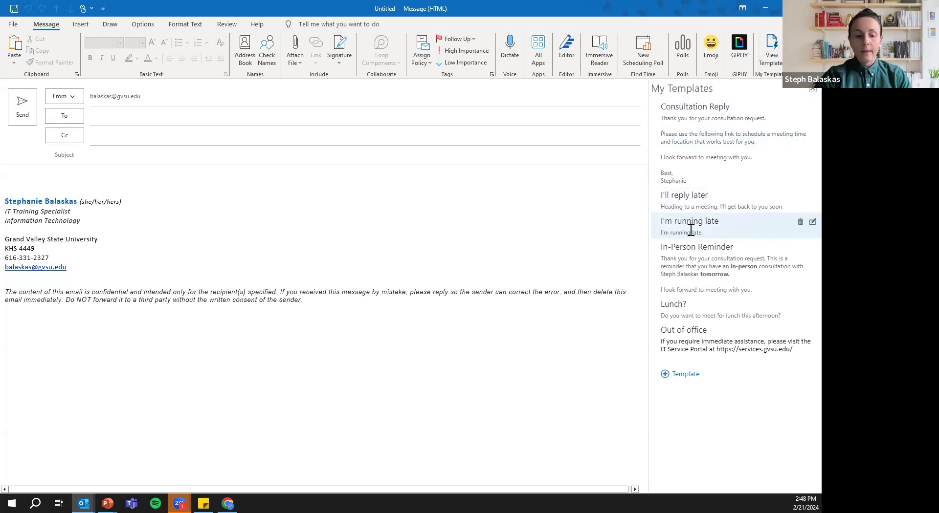
- View the blank form for a new message template and return to the template list without saving one
{"action": "left_click", "coordinate": [678, 378]}
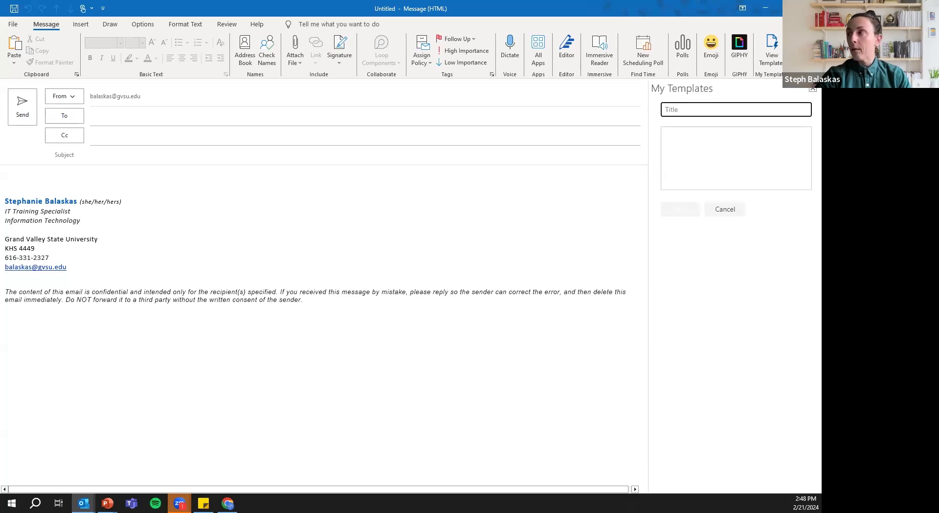
{"action": "left_click", "coordinate": [803, 96]}
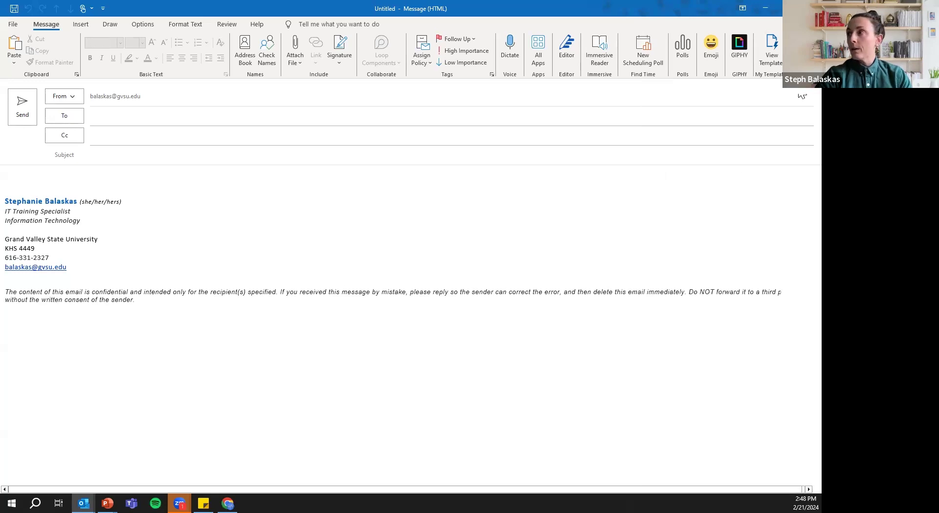
{"action": "left_click", "coordinate": [775, 51]}
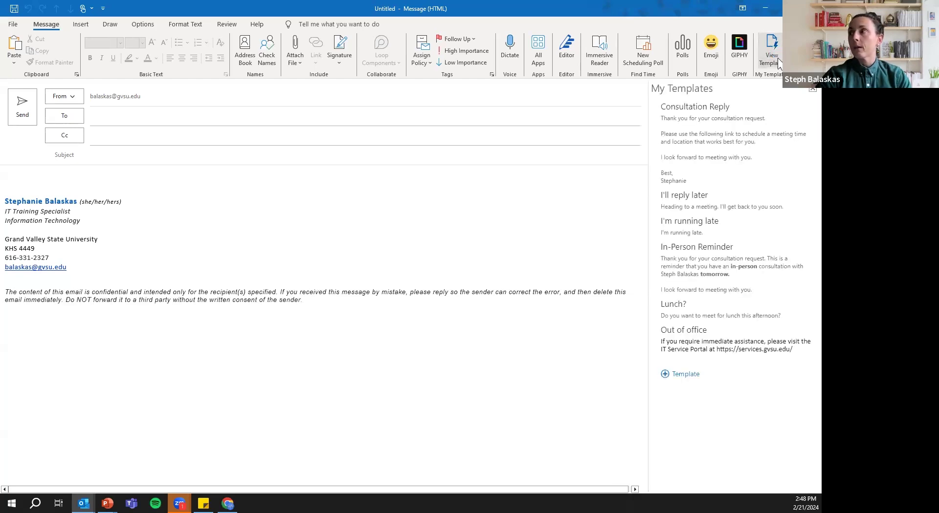
- Insert the In-Person Reminder template into the message body and close the template list
{"action": "left_click", "coordinate": [707, 247]}
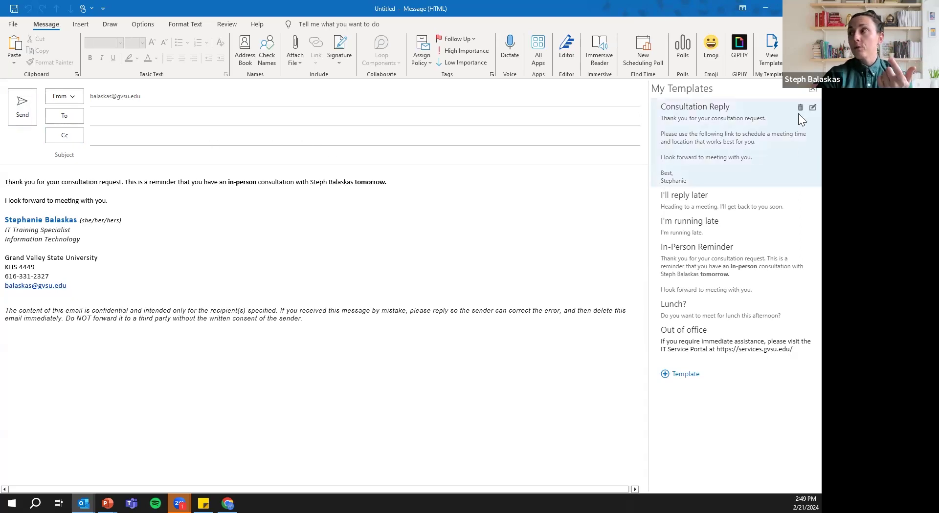
{"action": "left_click", "coordinate": [811, 91]}
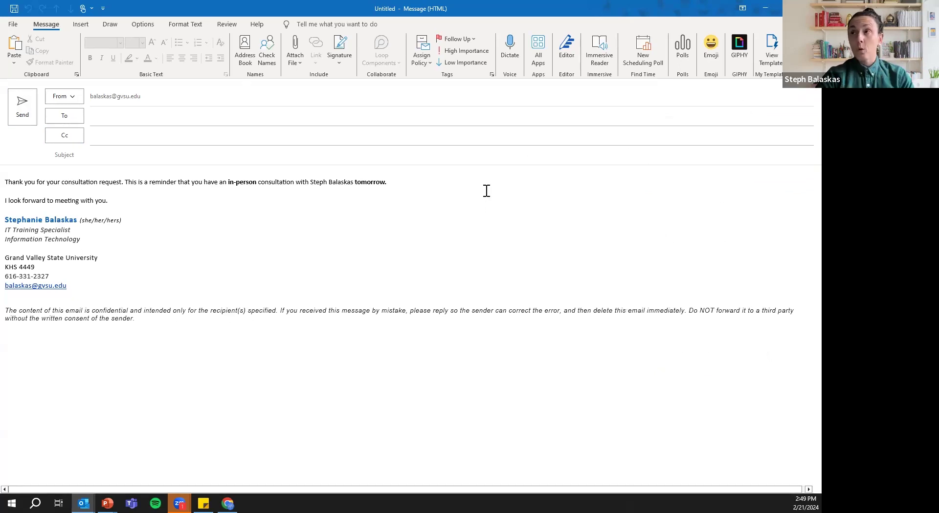
- Insert the "Directions to my office" Quick Part at the end of the reminder text and delete the sentence "I look forward to meeting with you."
{"action": "left_click", "coordinate": [194, 24]}
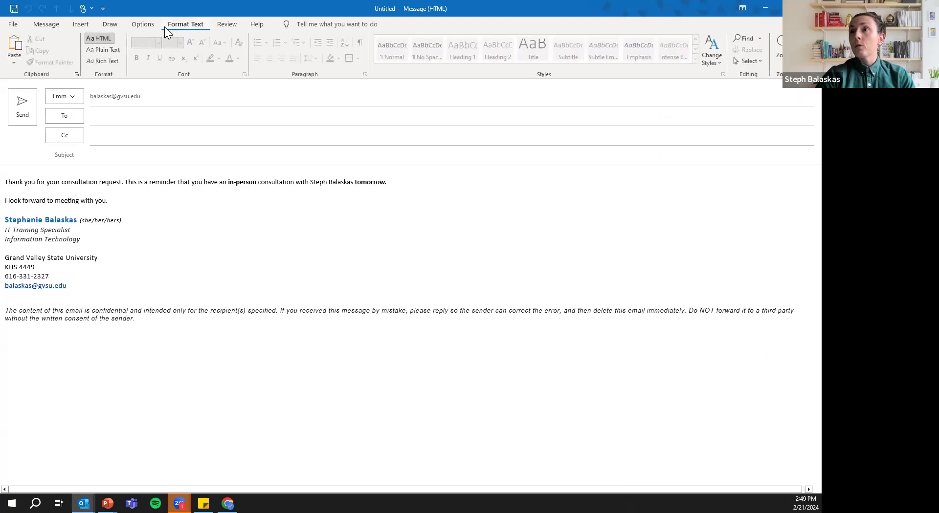
{"action": "left_click", "coordinate": [141, 25]}
{"action": "left_click", "coordinate": [110, 25]}
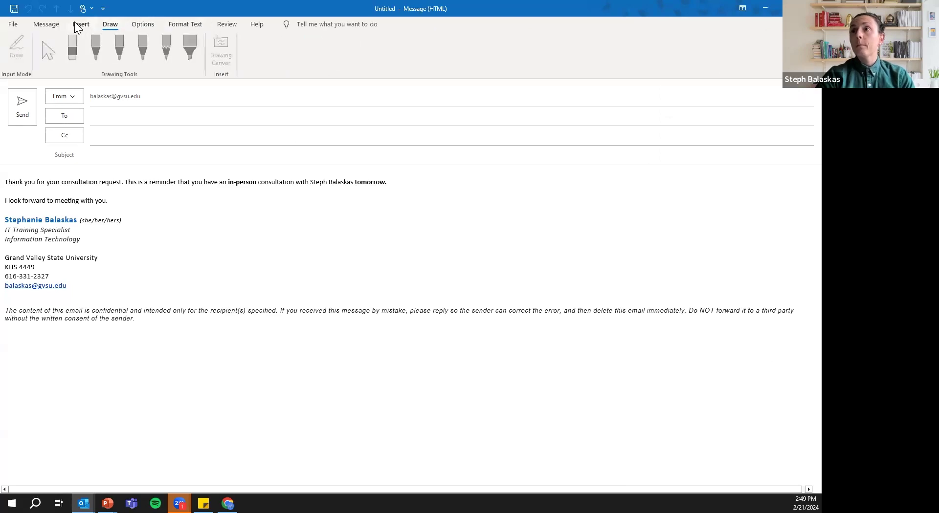
{"action": "left_click", "coordinate": [79, 25]}
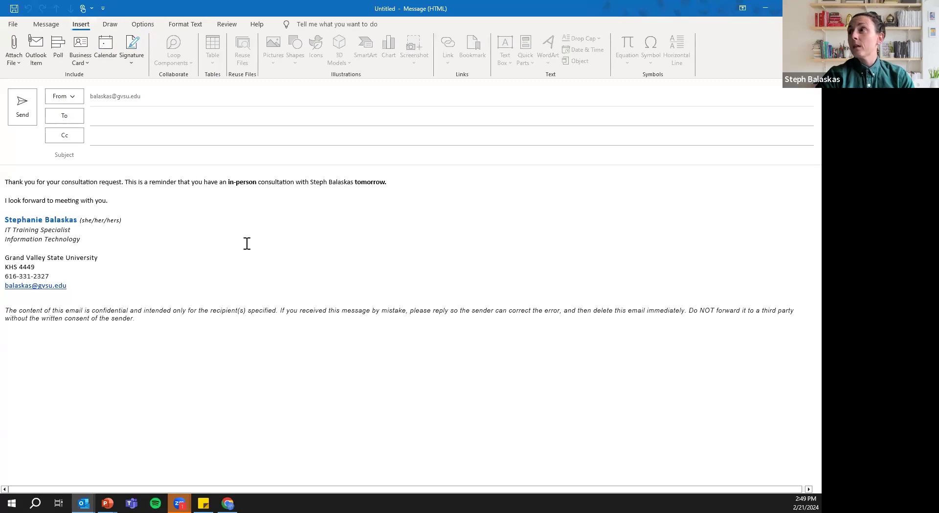
{"action": "left_click", "coordinate": [269, 205]}
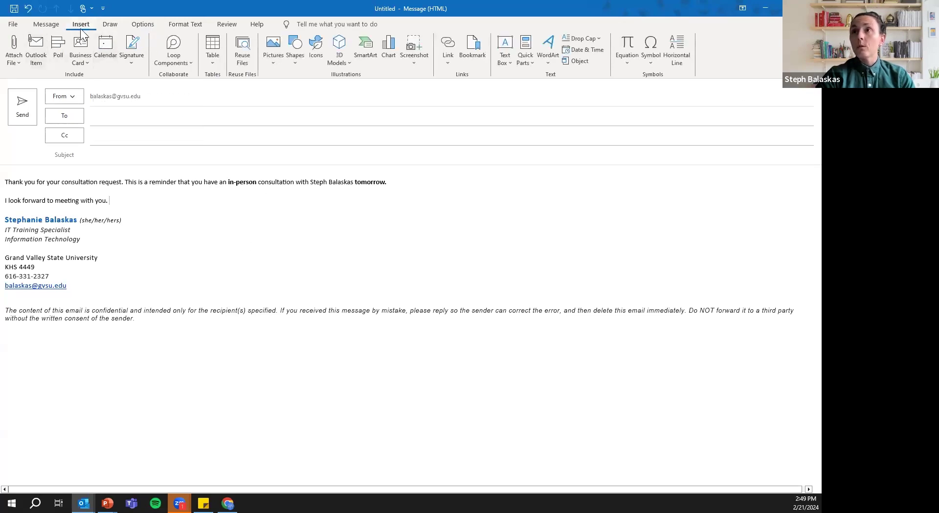
{"action": "left_click", "coordinate": [529, 61]}
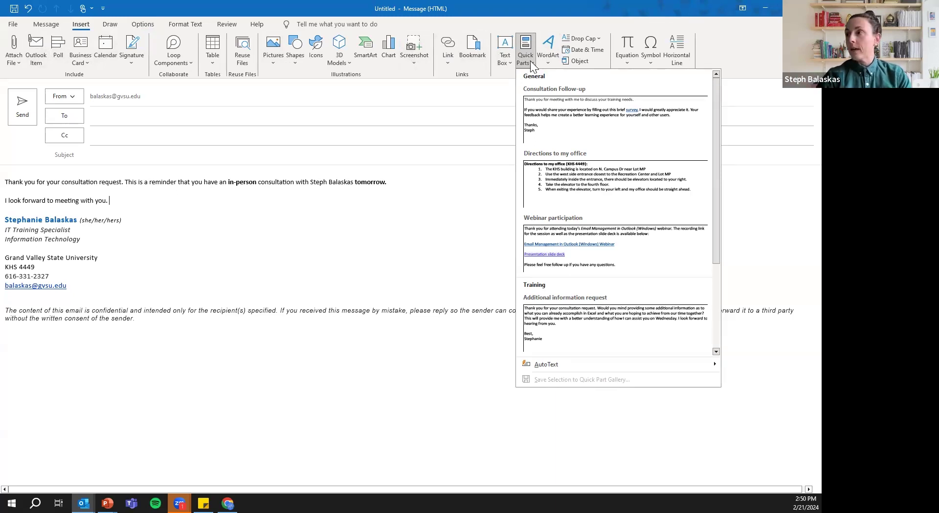
{"action": "left_click", "coordinate": [613, 185]}
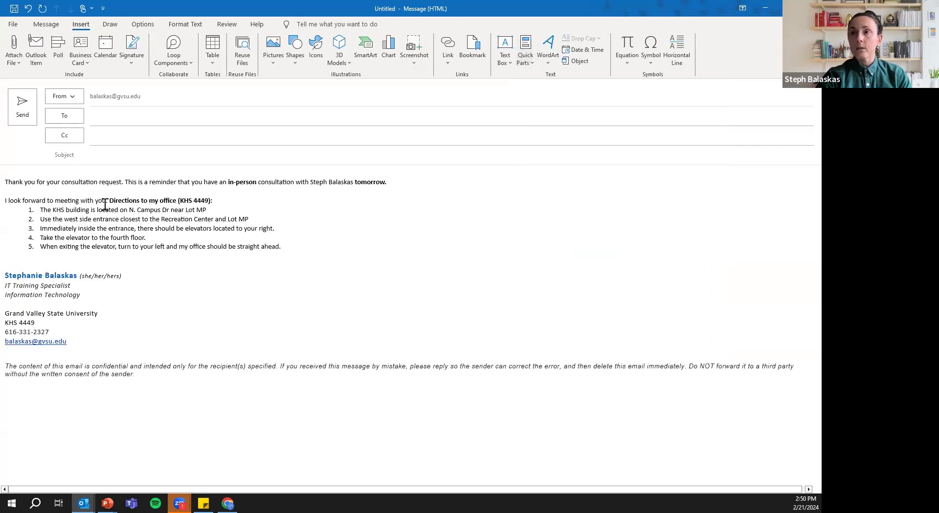
{"action": "left_click_drag", "start_coordinate": [109, 201], "coordinate": [5, 200]}
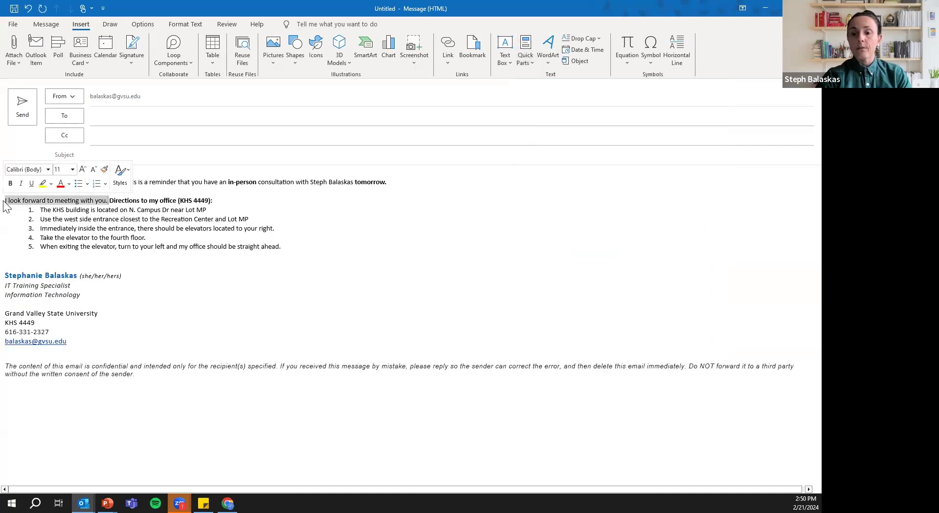
{"action": "key", "text": "BackSpace"}
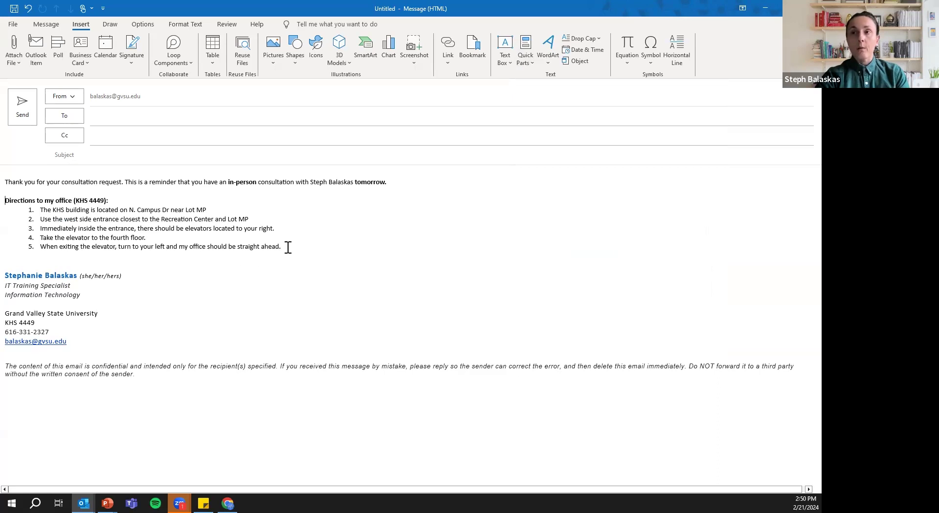
- Select the reminder text with the office directions and open the option to save the selection to the Quick Part Gallery
{"action": "left_click_drag", "start_coordinate": [283, 247], "coordinate": [6, 182]}
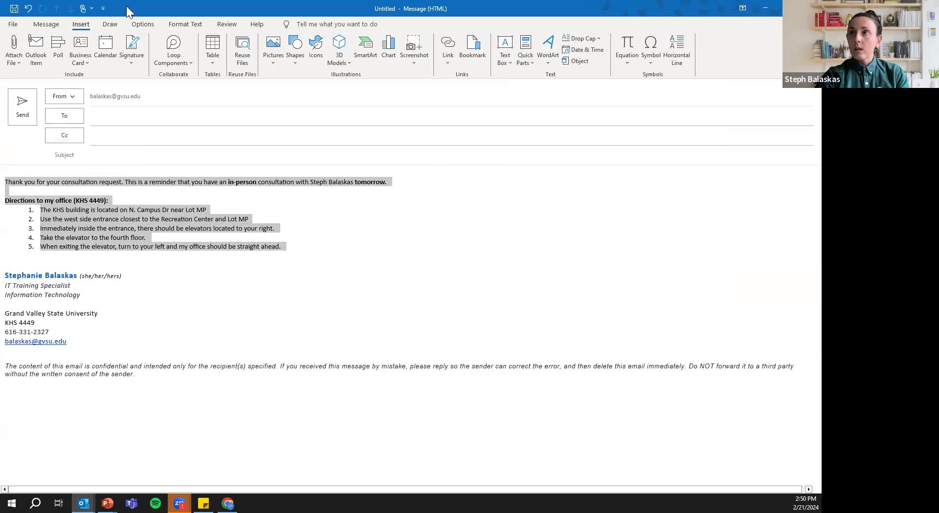
{"action": "left_click", "coordinate": [522, 62]}
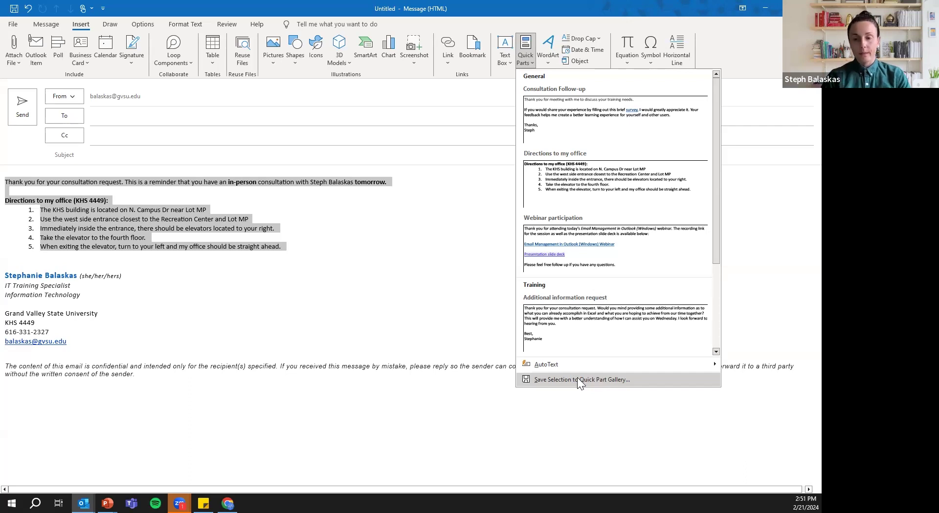
{"action": "left_click", "coordinate": [577, 378]}
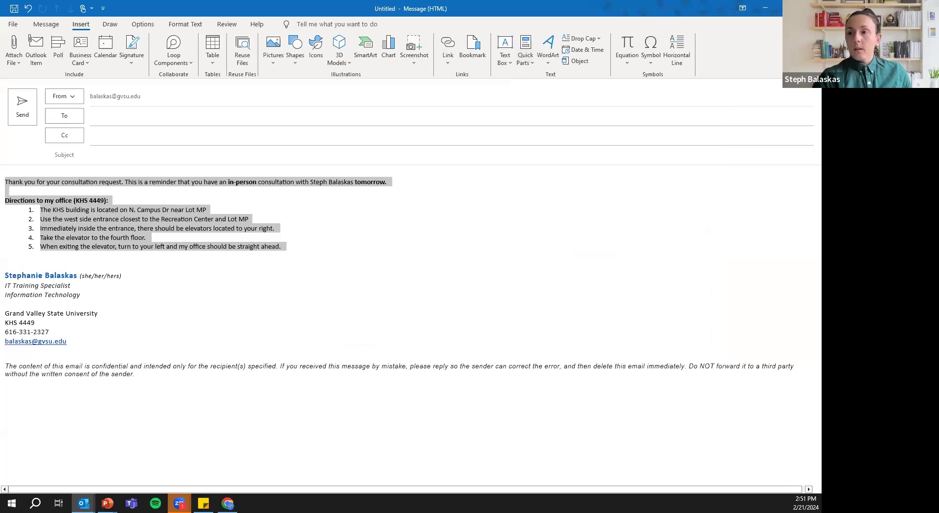
{"action": "key", "text": "alt+Tab"}
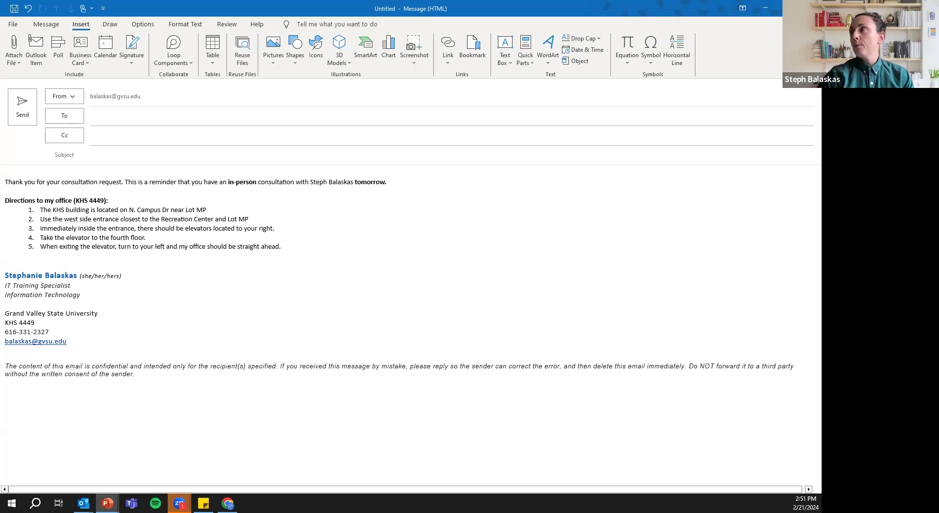
- Close the new message without keeping its draft
{"action": "left_click", "coordinate": [810, 9]}
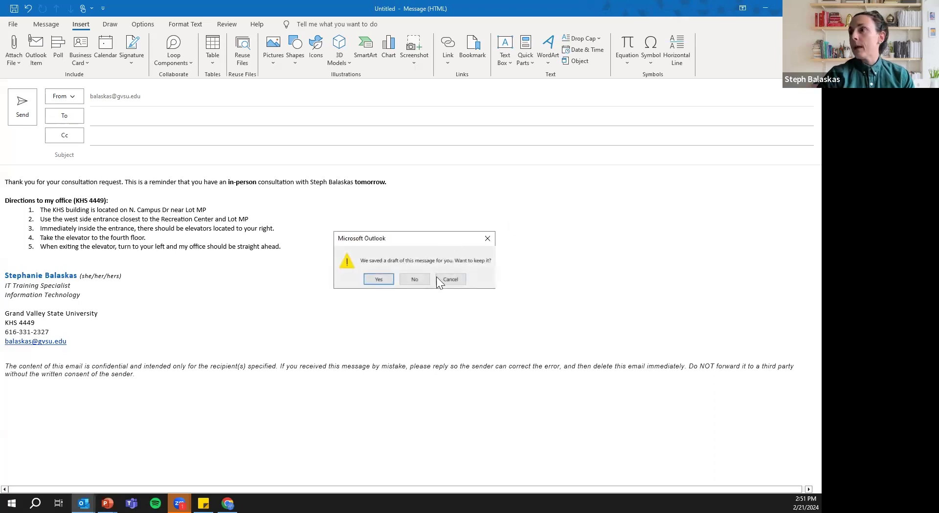
{"action": "left_click", "coordinate": [418, 277]}
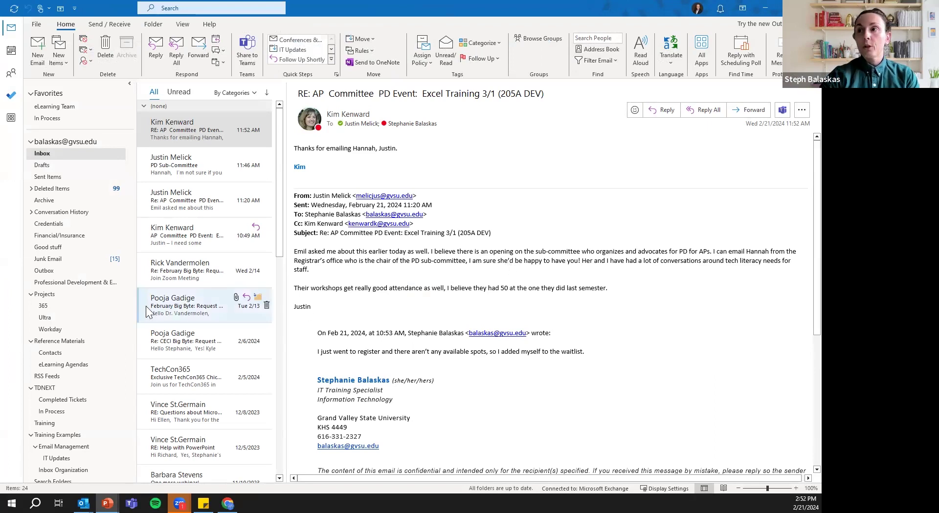
- Arrange the Inbox by date instead of by category and go to the oldest messages
{"action": "scroll", "coordinate": [170, 309], "scroll_direction": "down", "scroll_amount": 5}
{"action": "scroll", "coordinate": [170, 310], "scroll_direction": "down", "scroll_amount": 5}
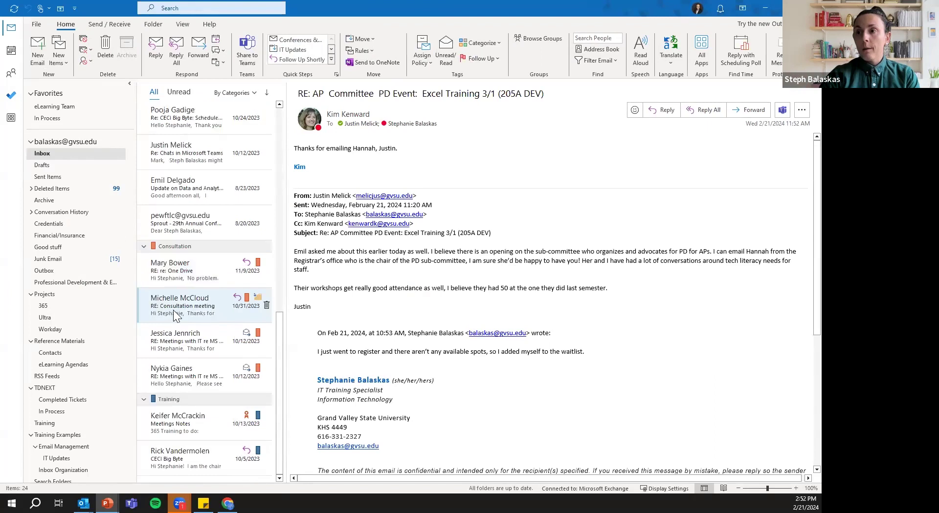
{"action": "left_click", "coordinate": [230, 93]}
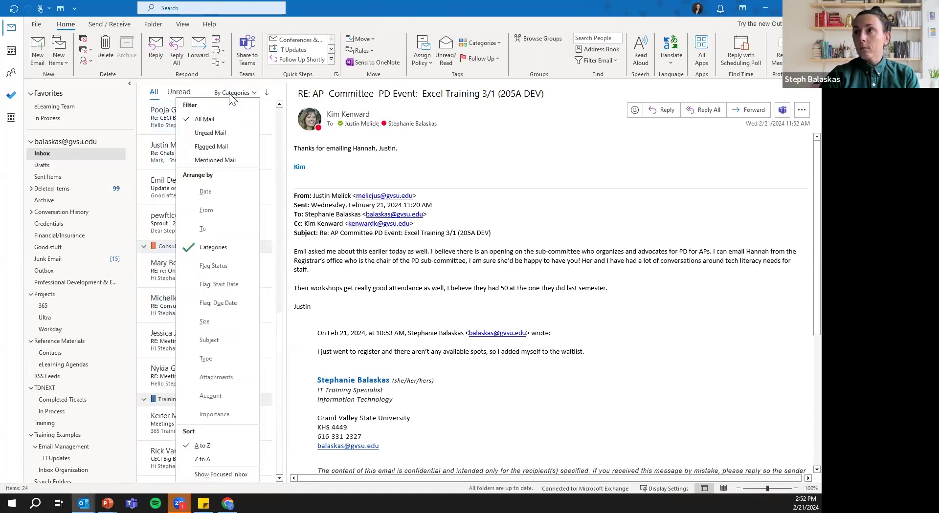
{"action": "left_click", "coordinate": [206, 192]}
{"action": "scroll", "coordinate": [201, 283], "scroll_direction": "down", "scroll_amount": 5}
{"action": "scroll", "coordinate": [201, 282], "scroll_direction": "down", "scroll_amount": 5}
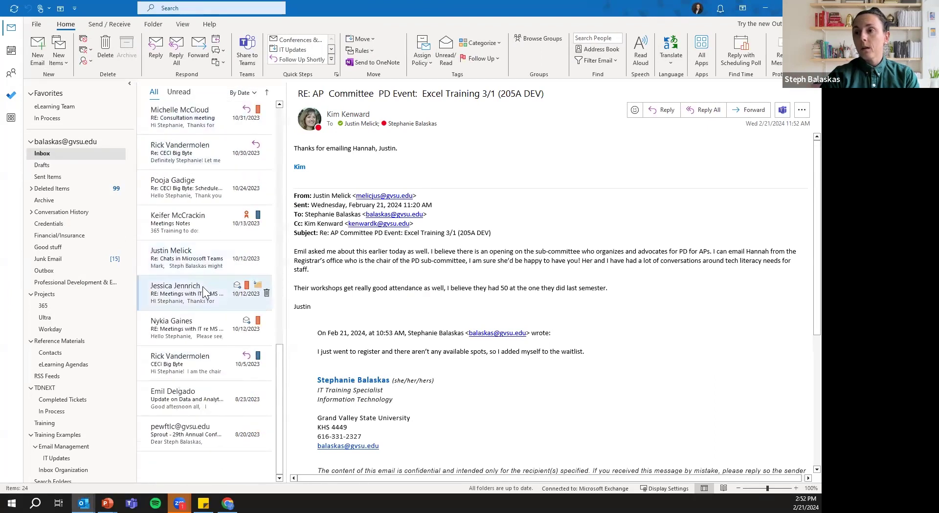
- Mark the "Update on Data and Analytics" message in the Inbox as unread
{"action": "left_click", "coordinate": [198, 395]}
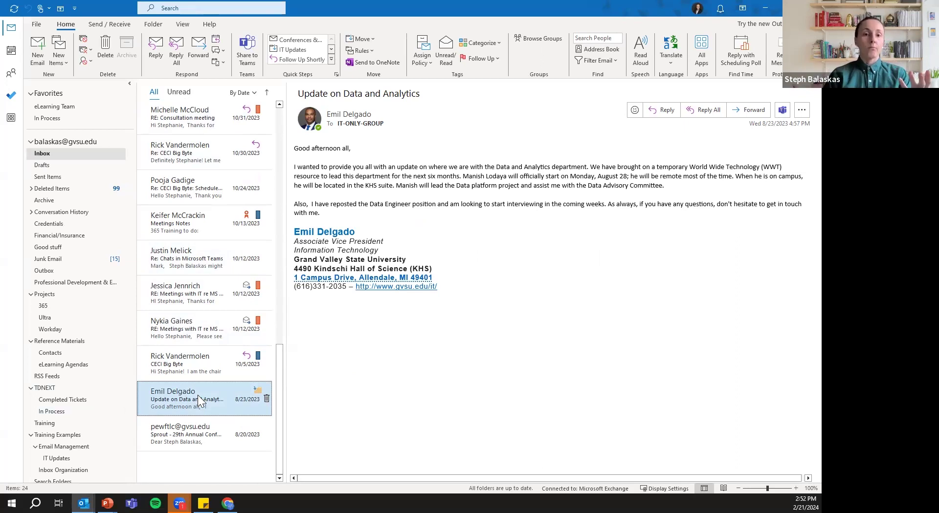
{"action": "right_click", "coordinate": [198, 395]}
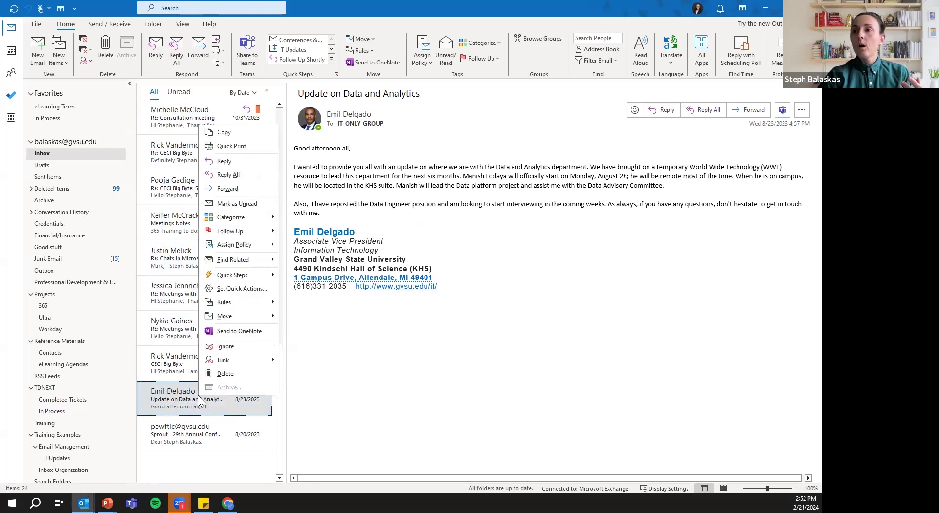
{"action": "left_click", "coordinate": [260, 200]}
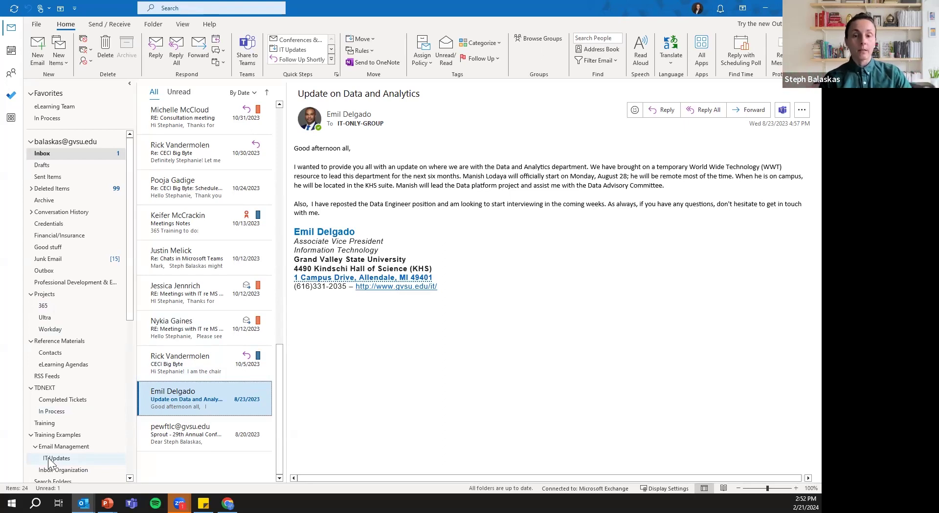
- Create a rule from the "Update on Data and Analytics" message that always moves its sender's messages to the IT Updates folder
{"action": "right_click", "coordinate": [200, 404]}
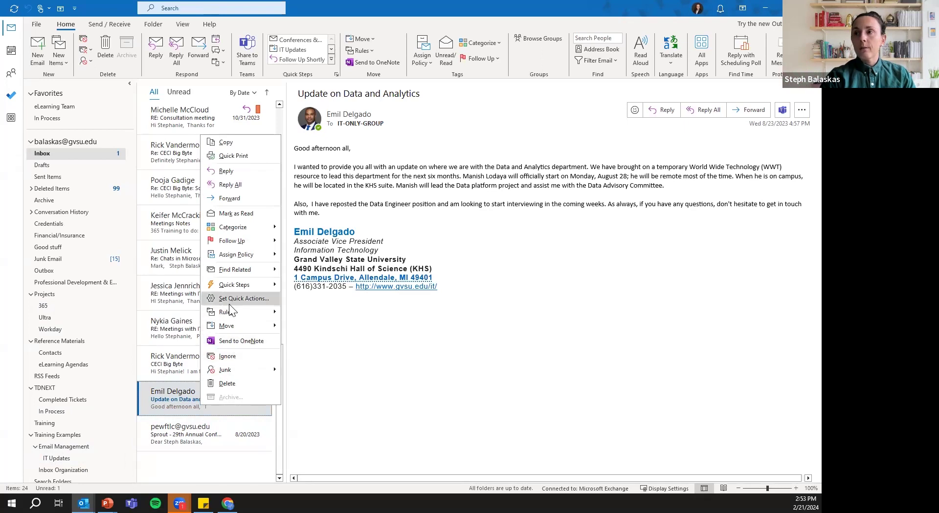
{"action": "mouse_move", "coordinate": [230, 315]}
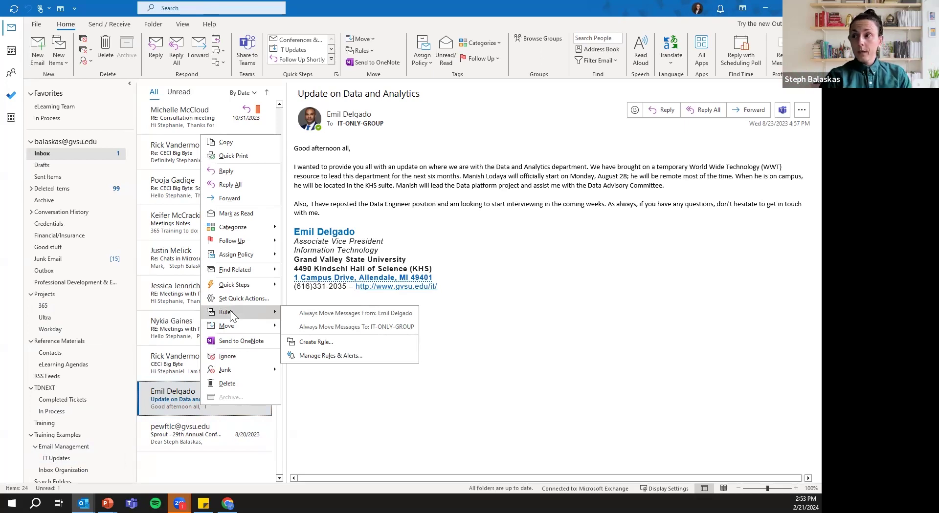
{"action": "left_click", "coordinate": [317, 312]}
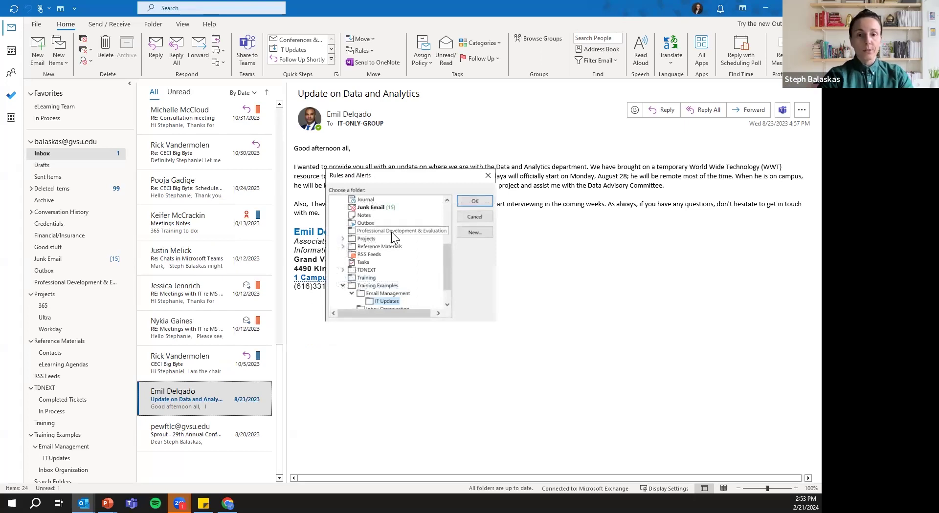
{"action": "scroll", "coordinate": [391, 232], "scroll_direction": "down", "scroll_amount": 1}
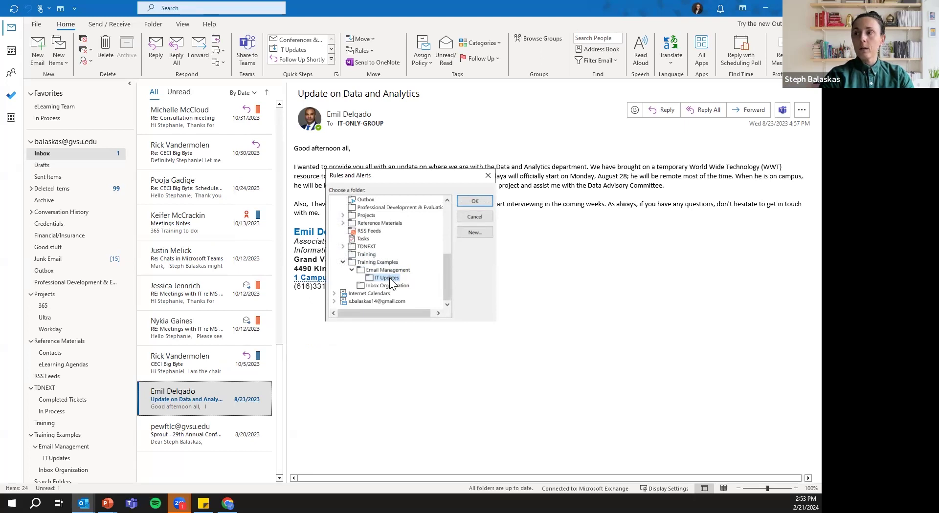
{"action": "left_click", "coordinate": [472, 201]}
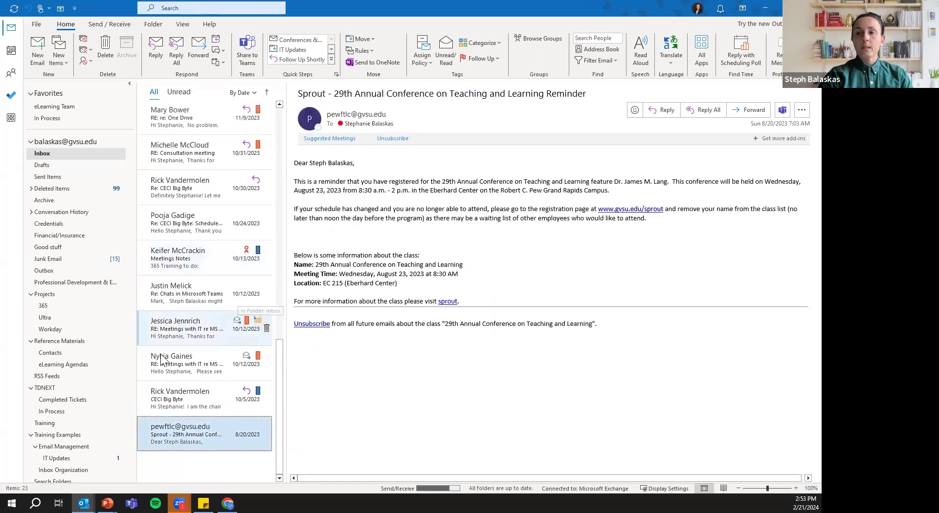
- Move the "Update on Data and Analytics" message from the IT Updates folder back to the Inbox and reopen the Inbox
{"action": "scroll", "coordinate": [127, 367], "scroll_direction": "down", "scroll_amount": 3}
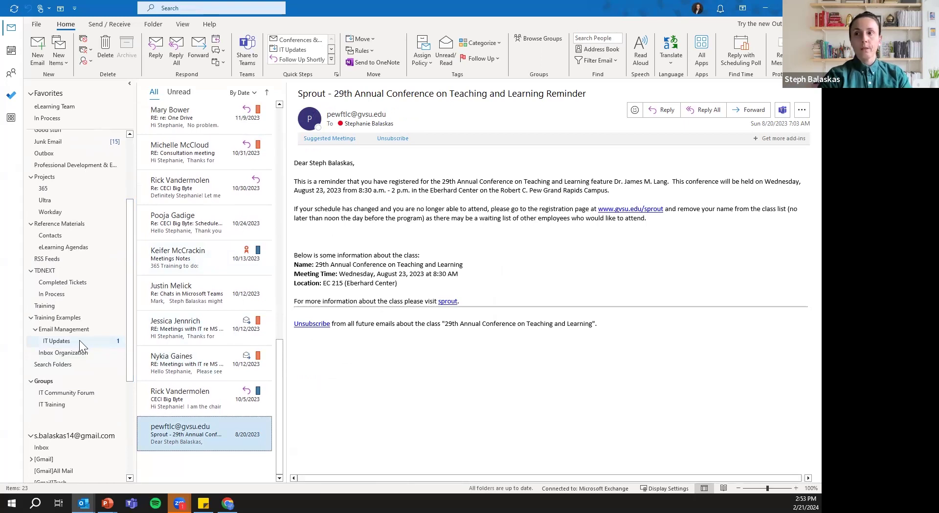
{"action": "left_click", "coordinate": [113, 340]}
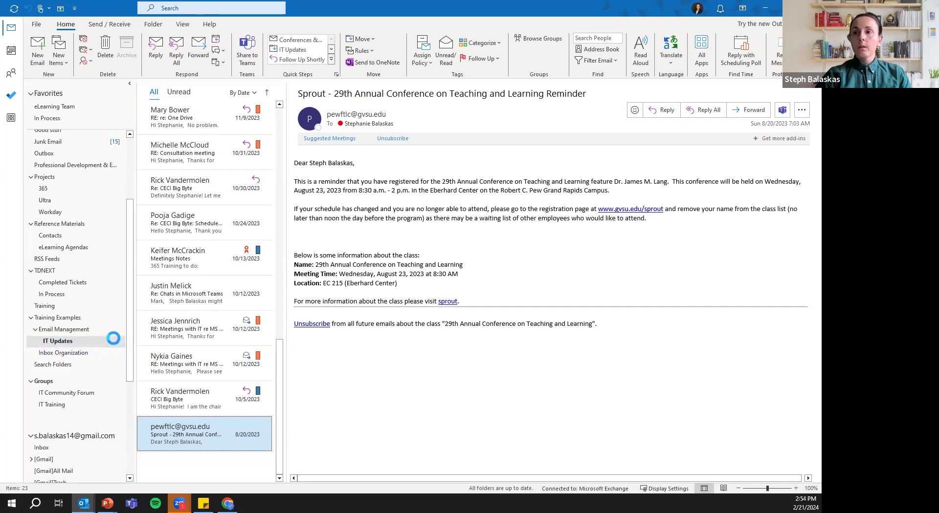
{"action": "left_click_drag", "start_coordinate": [122, 129], "coordinate": [98, 154]}
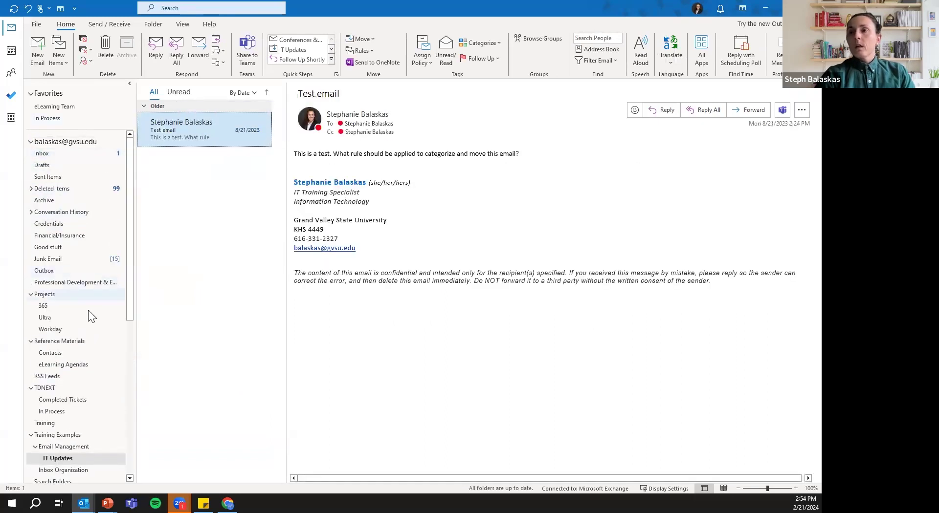
{"action": "left_click", "coordinate": [78, 151]}
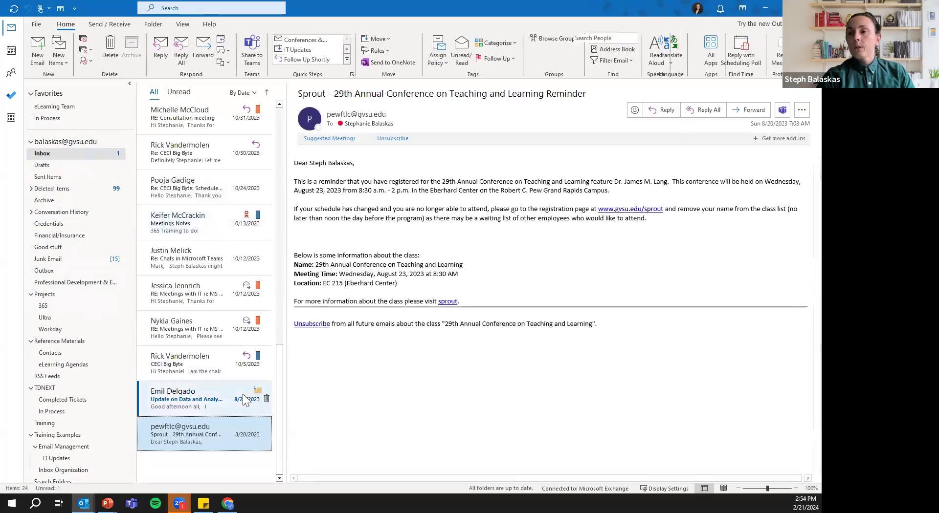
- Start a custom rule from the "Update on Data and Analytics" message and open its advanced options
{"action": "left_click", "coordinate": [228, 399]}
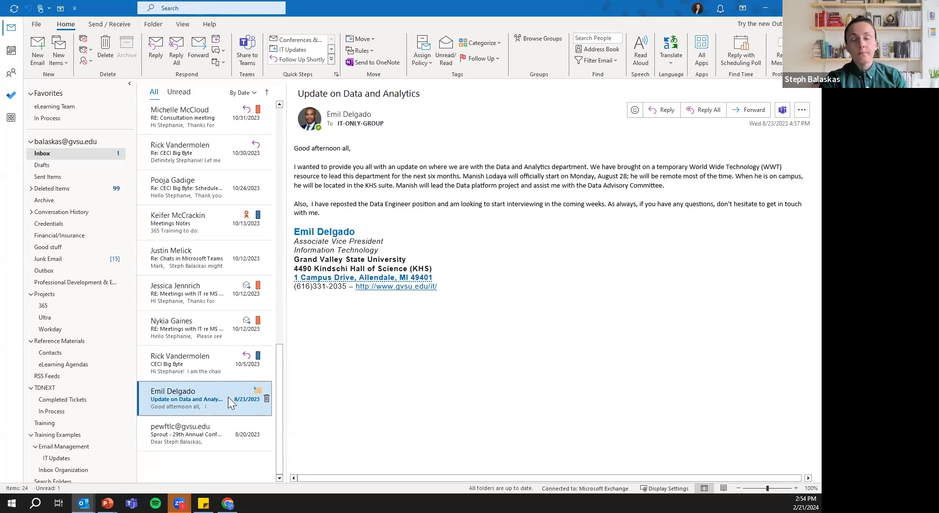
{"action": "right_click", "coordinate": [224, 398]}
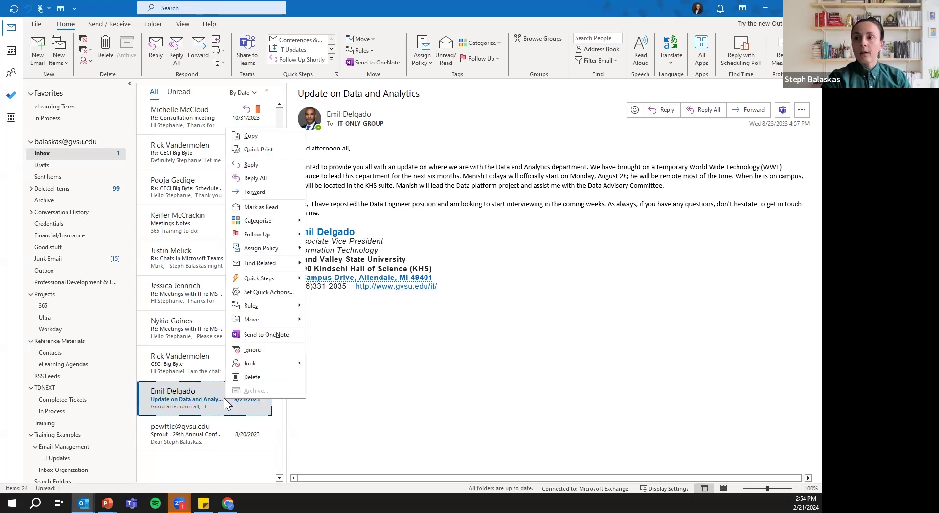
{"action": "mouse_move", "coordinate": [264, 306]}
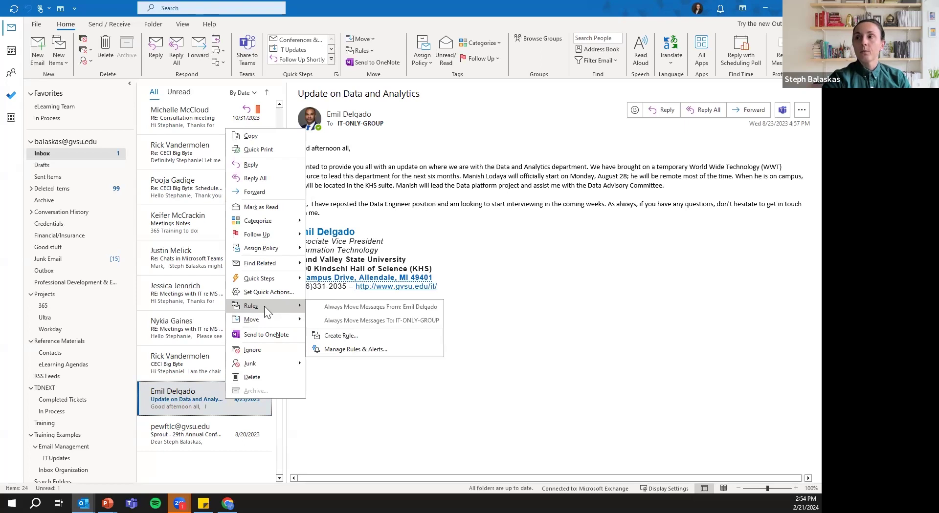
{"action": "left_click", "coordinate": [377, 340]}
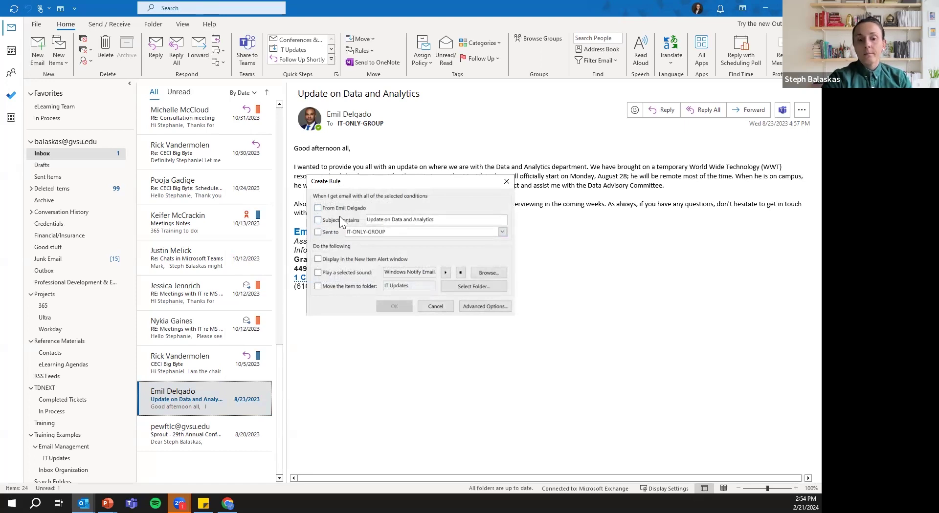
{"action": "left_click", "coordinate": [494, 307]}
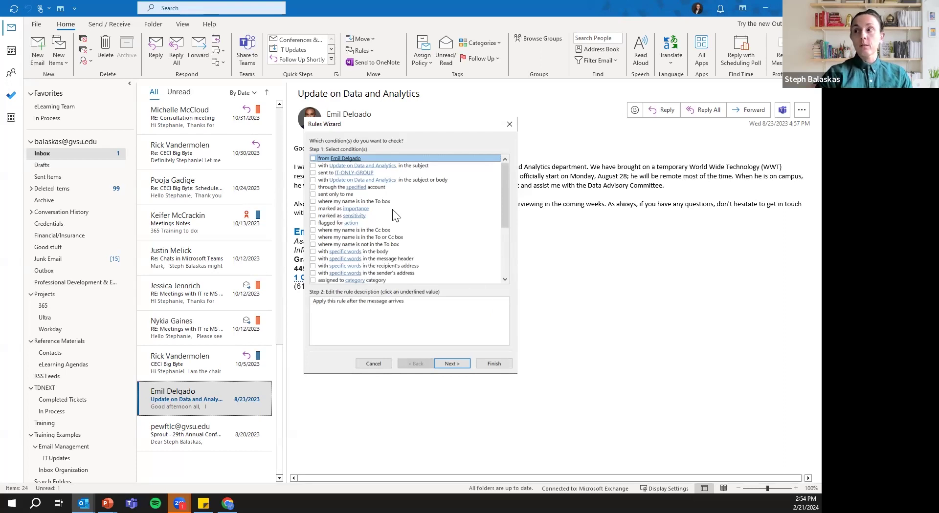
- Set the rule's conditions to messages from the current sender and sent to IT-ONLY-GROUP
{"action": "scroll", "coordinate": [390, 218], "scroll_direction": "down", "scroll_amount": 4}
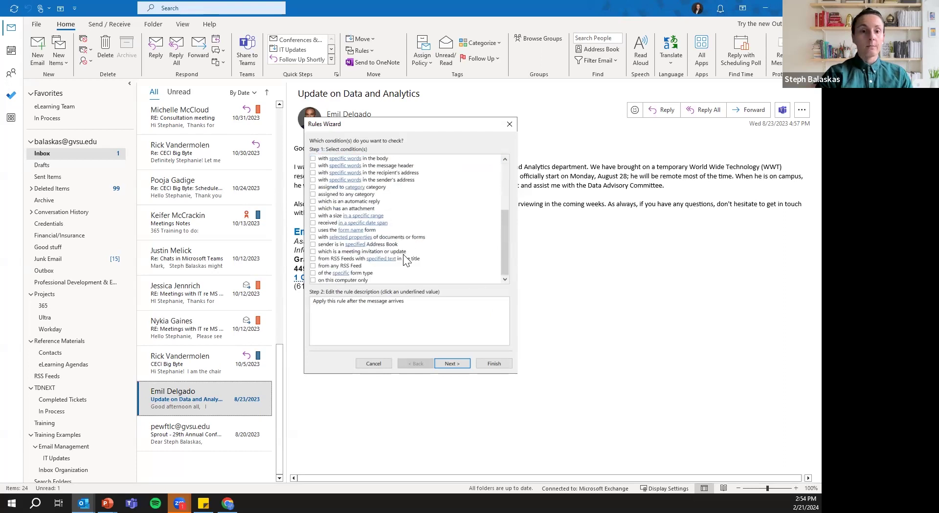
{"action": "scroll", "coordinate": [399, 245], "scroll_direction": "up", "scroll_amount": 4}
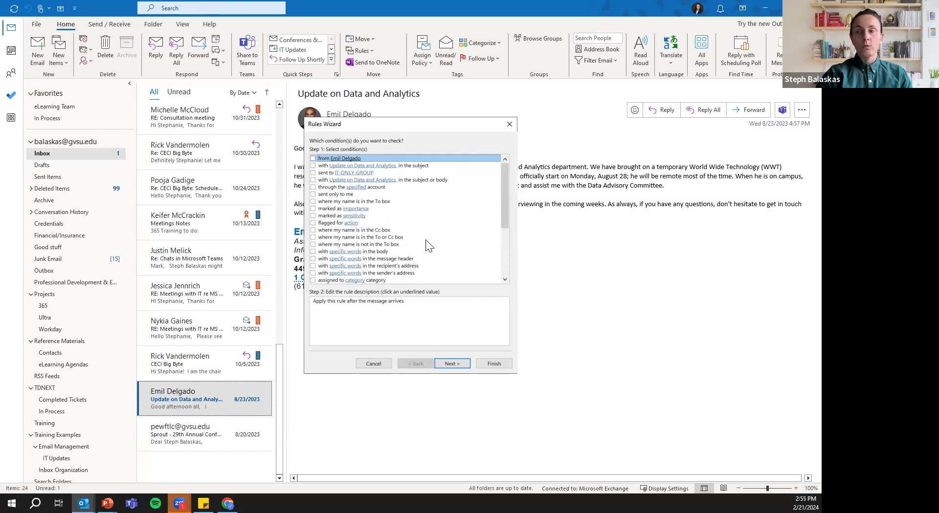
{"action": "left_click", "coordinate": [313, 158]}
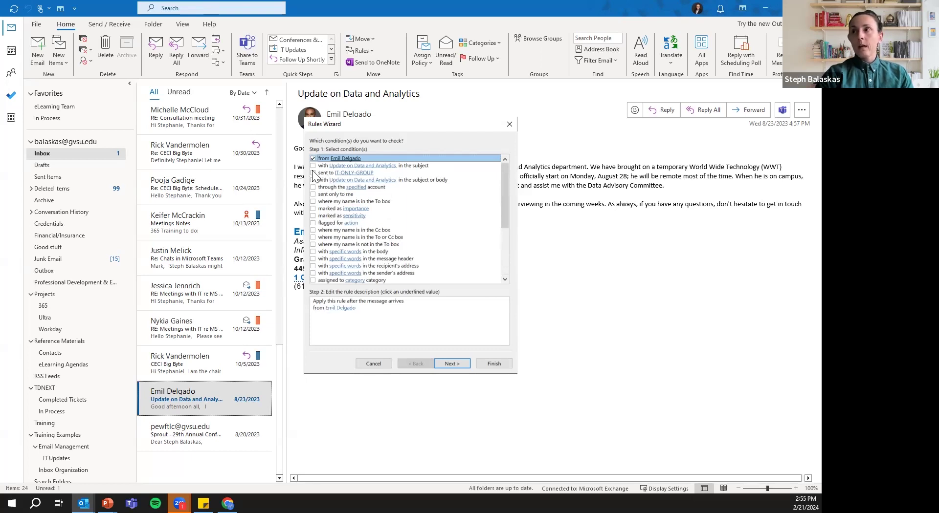
{"action": "left_click", "coordinate": [312, 173]}
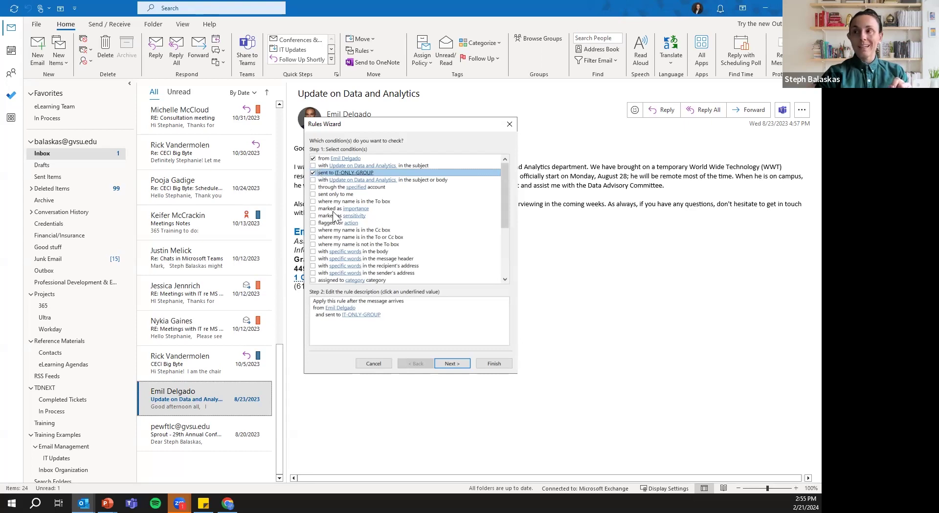
- View the address list for the rule's sender condition and close it without changing the sender
{"action": "left_click", "coordinate": [363, 315]}
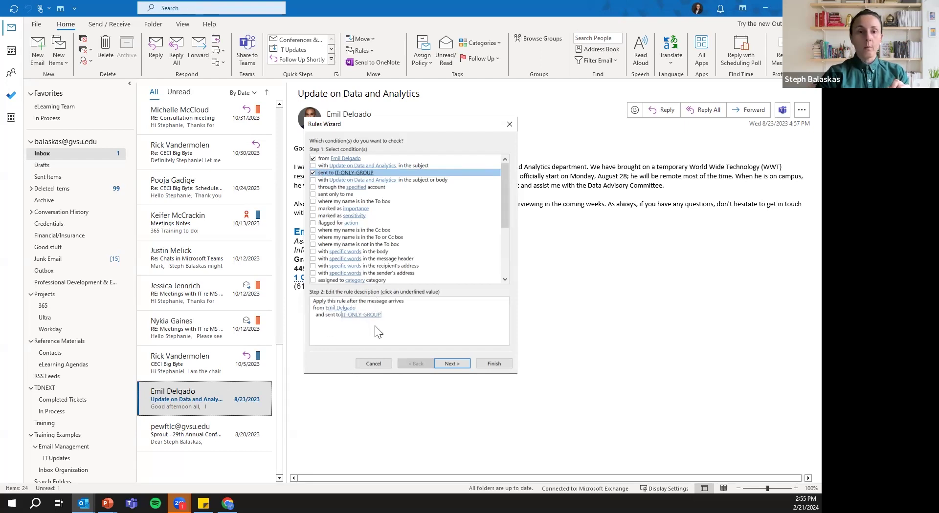
{"action": "left_click", "coordinate": [337, 313]}
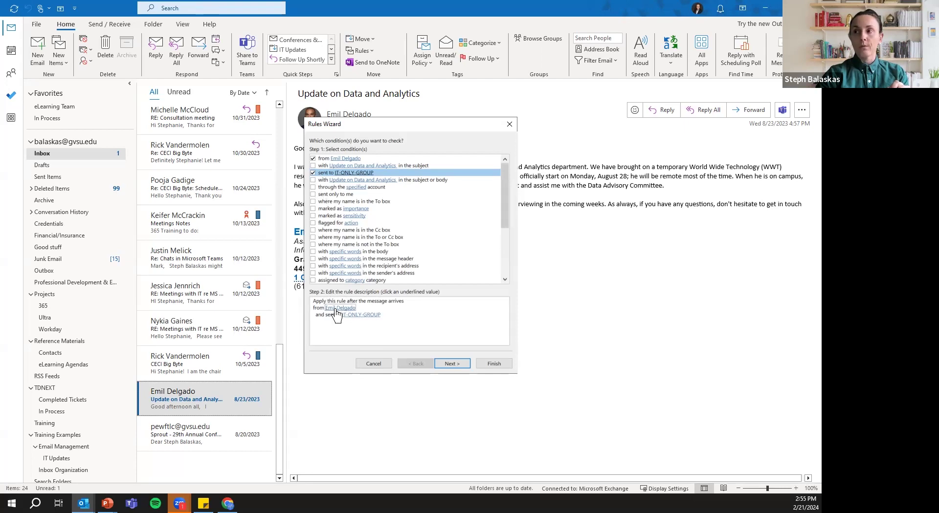
{"action": "left_click", "coordinate": [352, 316]}
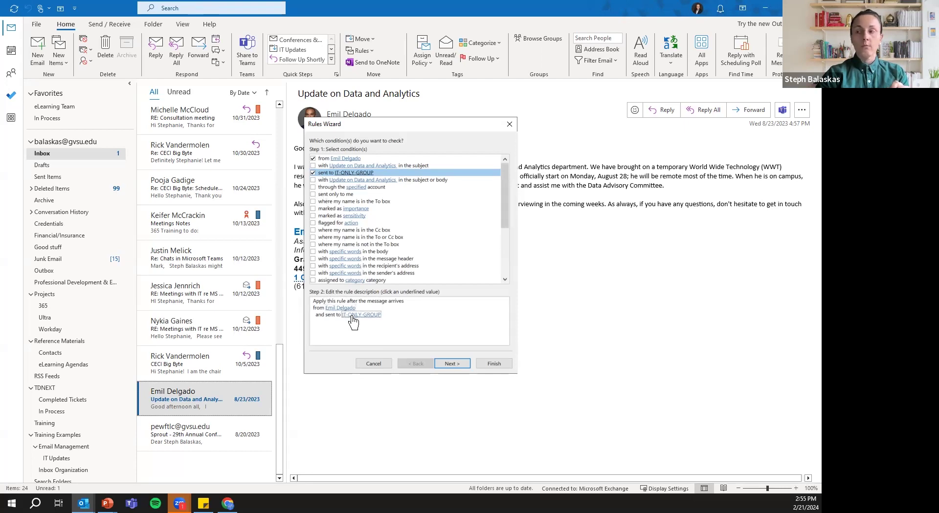
{"action": "left_click", "coordinate": [335, 309]}
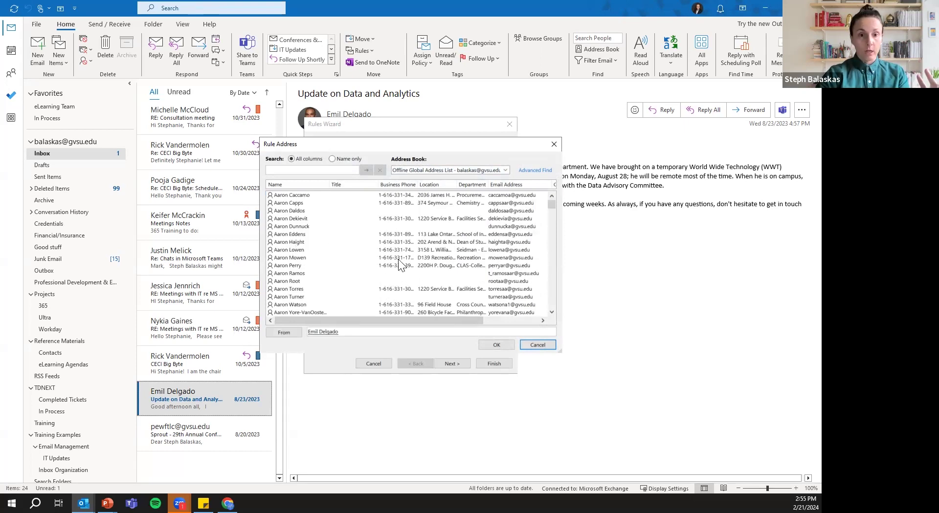
{"action": "left_click", "coordinate": [550, 144]}
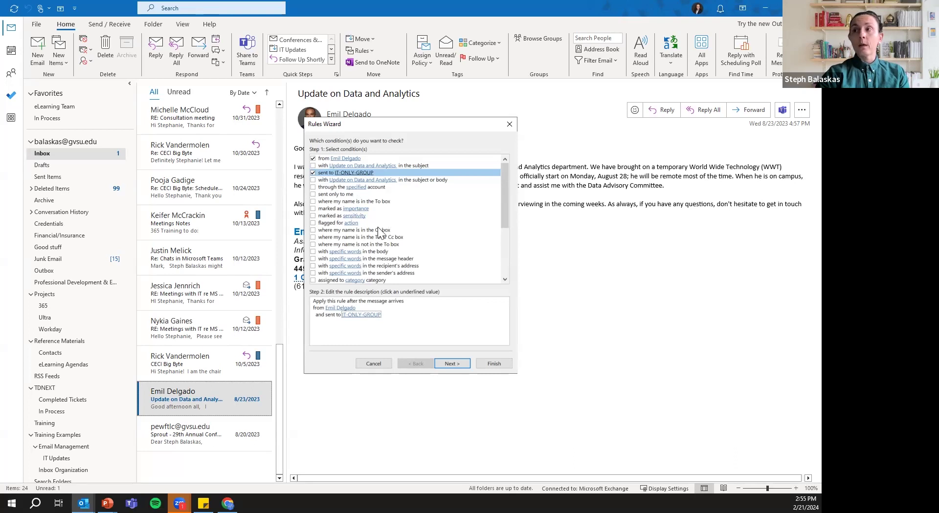
- Look through the other conditions available for the rule
{"action": "scroll", "coordinate": [362, 241], "scroll_direction": "down", "scroll_amount": 1}
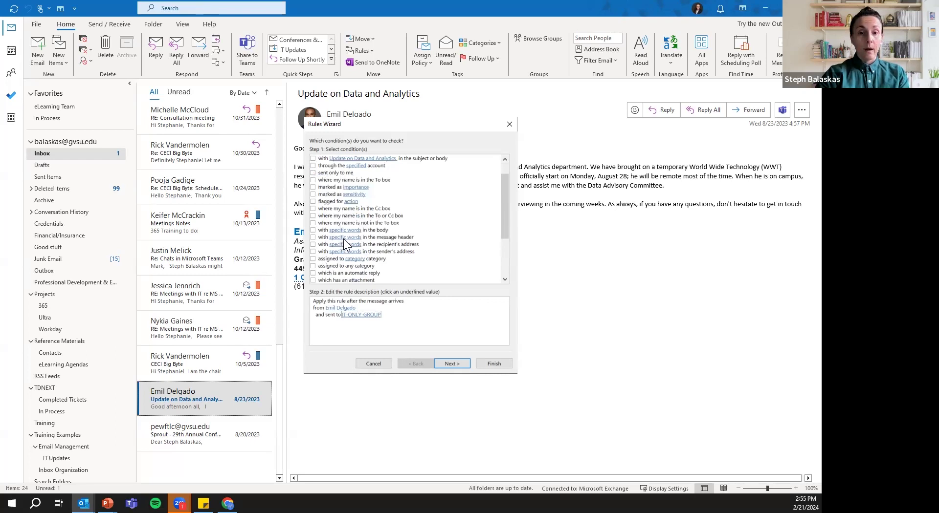
{"action": "scroll", "coordinate": [352, 242], "scroll_direction": "down", "scroll_amount": 2}
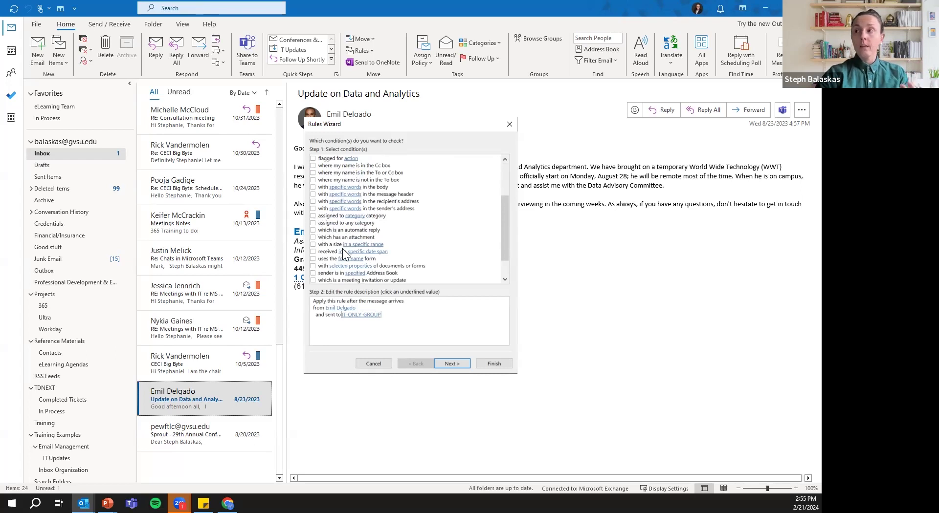
{"action": "scroll", "coordinate": [344, 255], "scroll_direction": "down", "scroll_amount": 1}
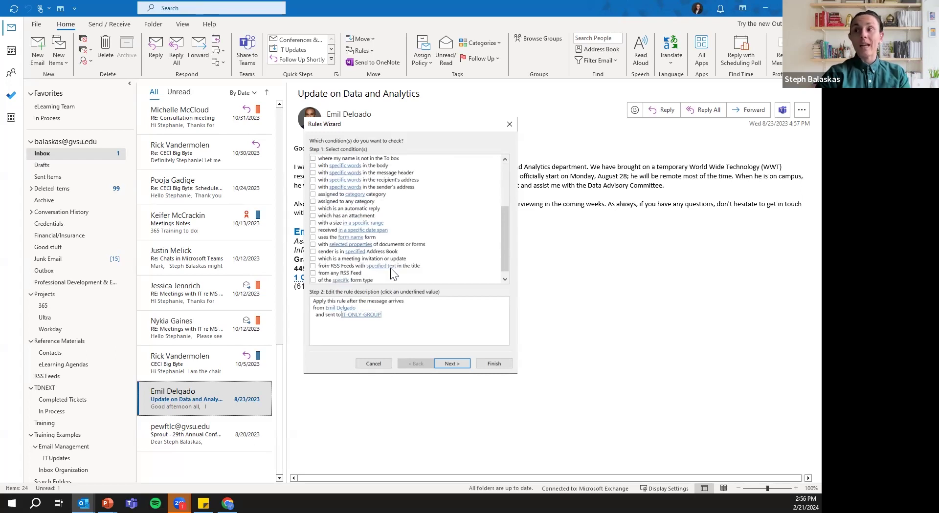
{"action": "scroll", "coordinate": [390, 268], "scroll_direction": "down", "scroll_amount": 1}
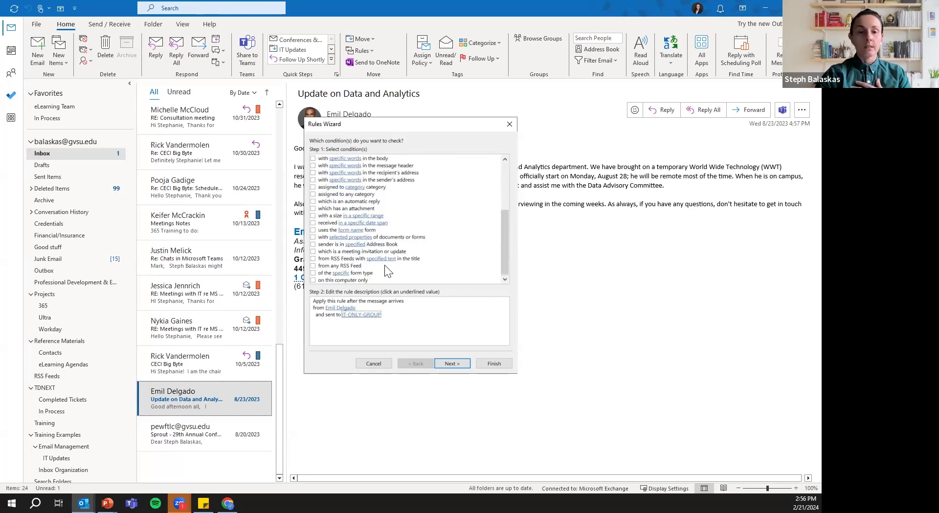
{"action": "scroll", "coordinate": [386, 267], "scroll_direction": "up", "scroll_amount": 5}
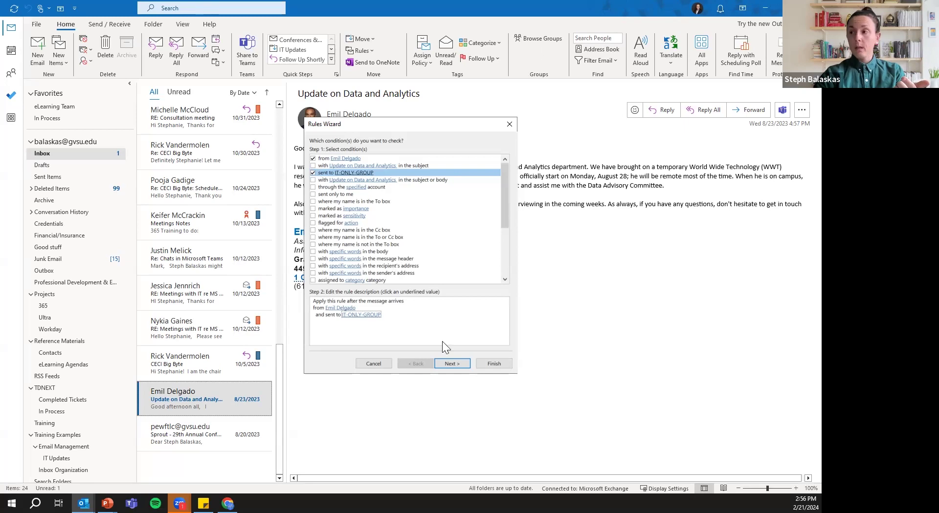
- Set the rule's action to move matching messages to the IT Updates folder
{"action": "left_click", "coordinate": [447, 365]}
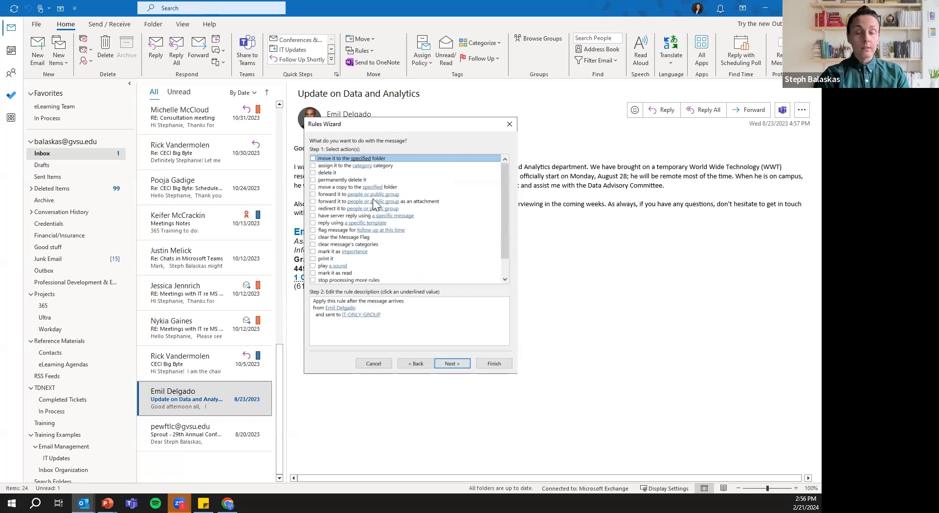
{"action": "scroll", "coordinate": [372, 199], "scroll_direction": "down", "scroll_amount": 1}
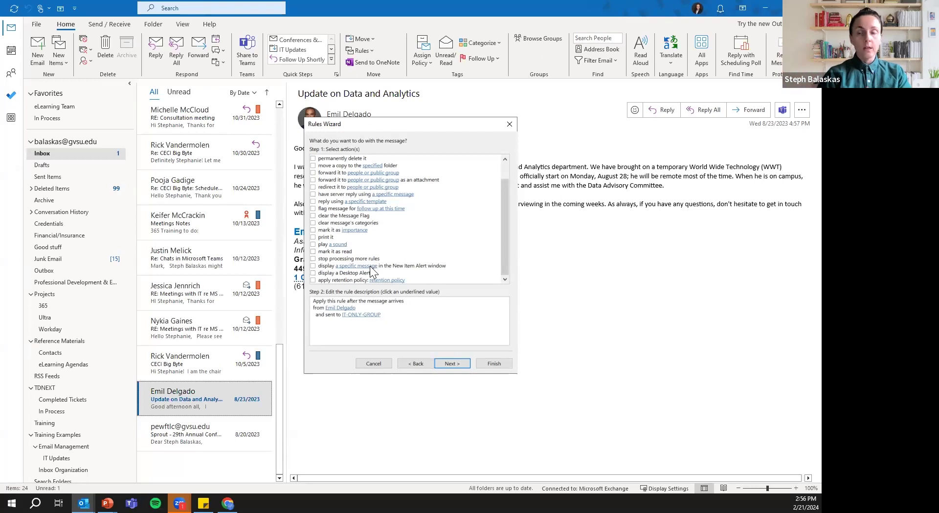
{"action": "scroll", "coordinate": [342, 211], "scroll_direction": "up", "scroll_amount": 1}
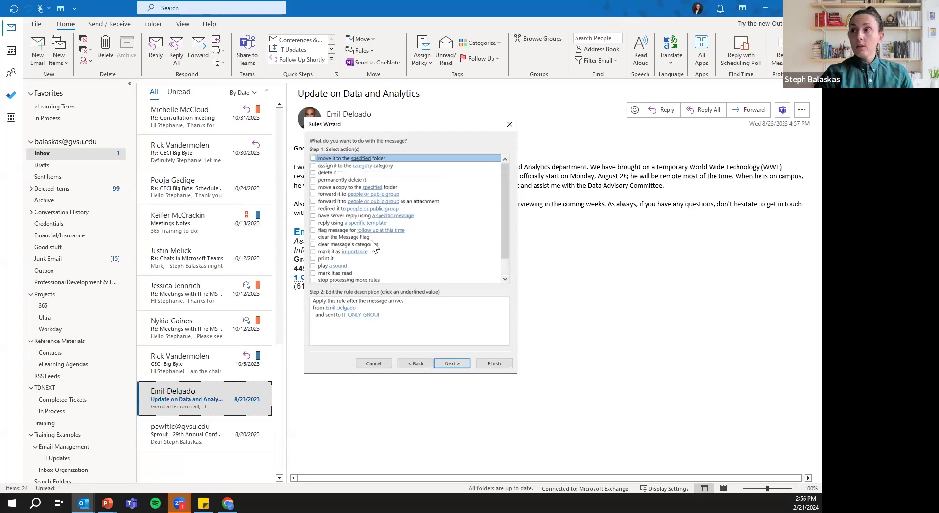
{"action": "left_click", "coordinate": [312, 159]}
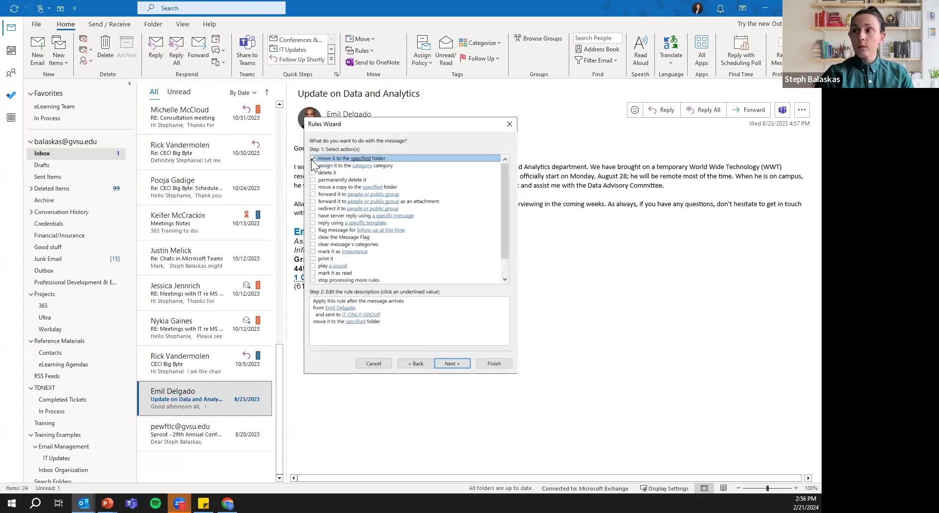
{"action": "left_click", "coordinate": [353, 324]}
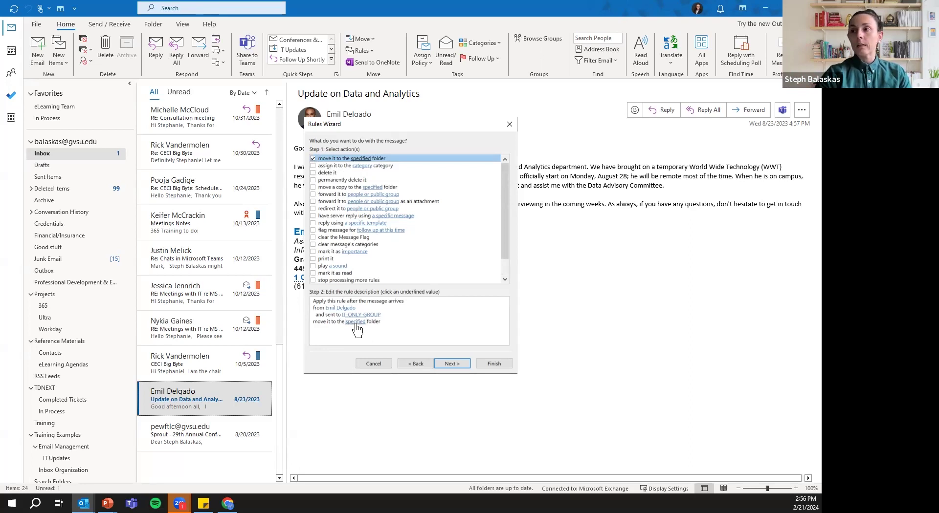
{"action": "left_click", "coordinate": [356, 323]}
{"action": "scroll", "coordinate": [365, 234], "scroll_direction": "down", "scroll_amount": 5}
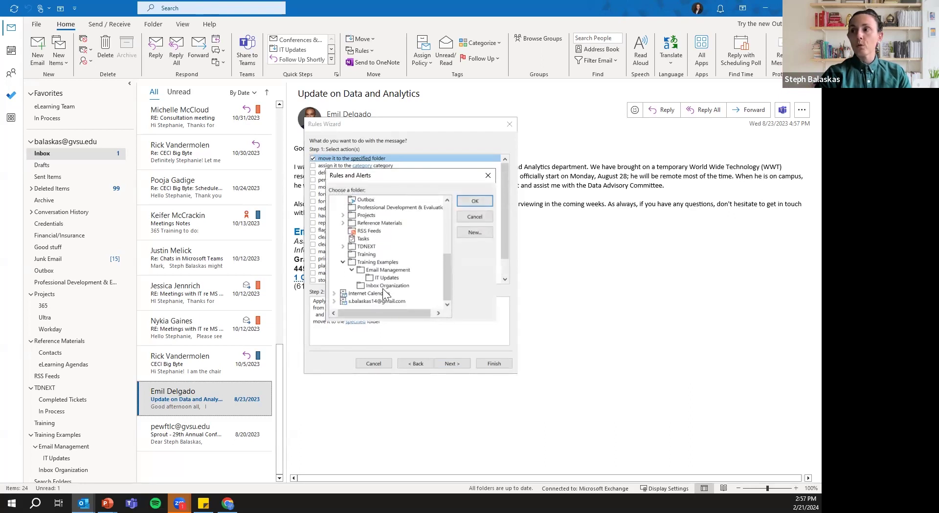
{"action": "left_click", "coordinate": [472, 202]}
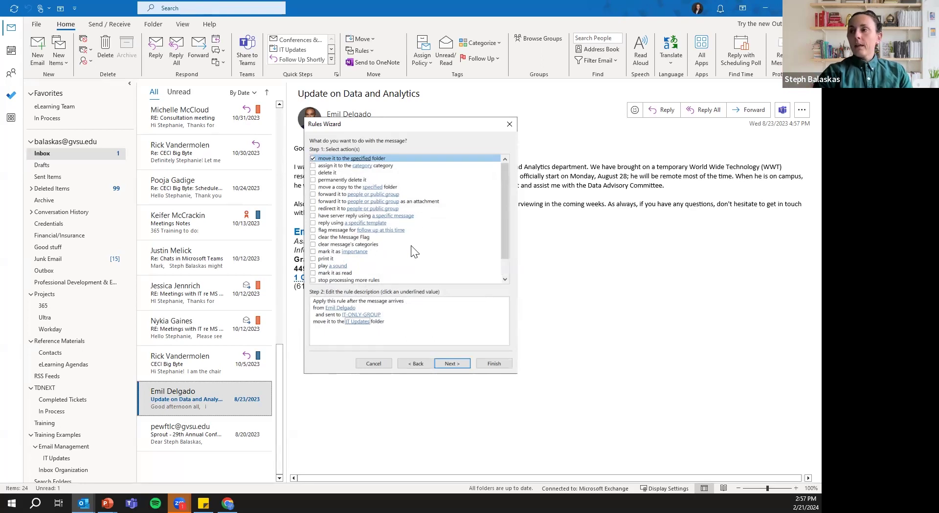
- Add a New Item Alert window action to the rule, with a short alert message saying who the email is from
{"action": "scroll", "coordinate": [410, 246], "scroll_direction": "down", "scroll_amount": 1}
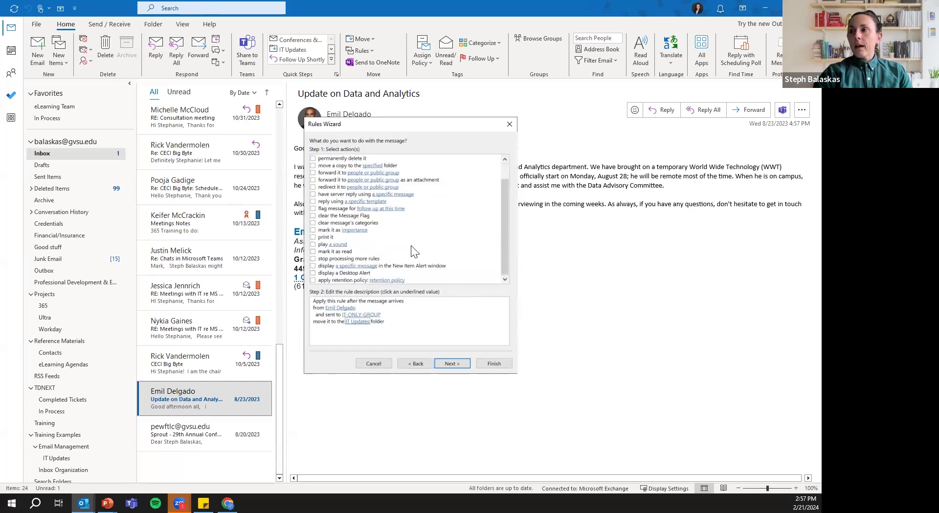
{"action": "left_click", "coordinate": [312, 266]}
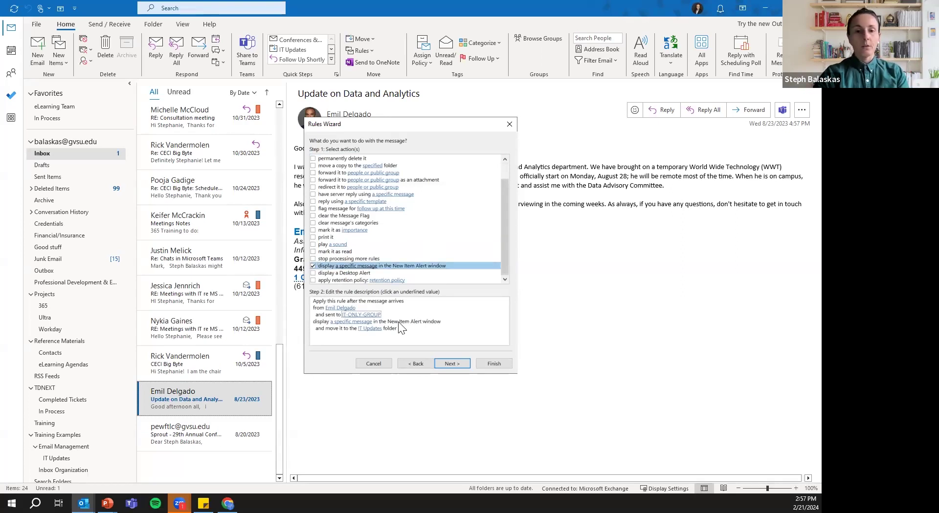
{"action": "left_click", "coordinate": [364, 322]}
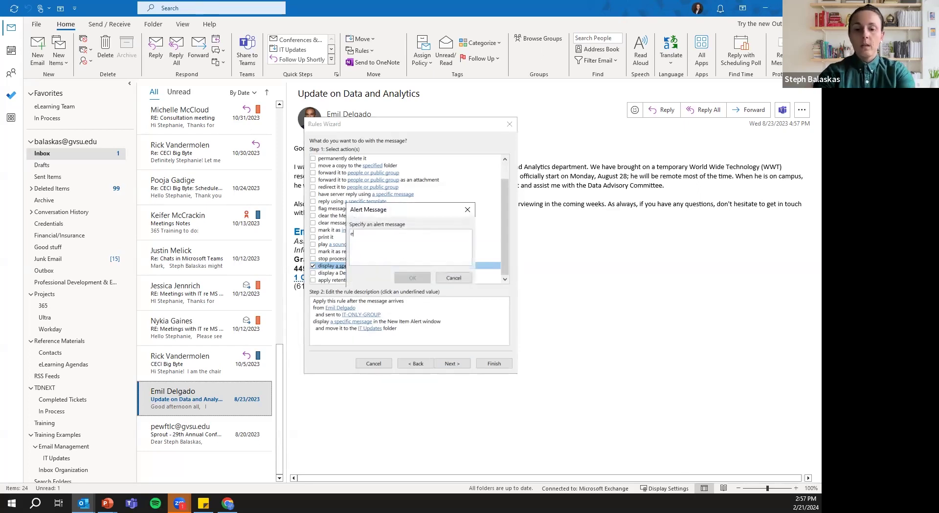
{"action": "type", "text": "email from Emil"}
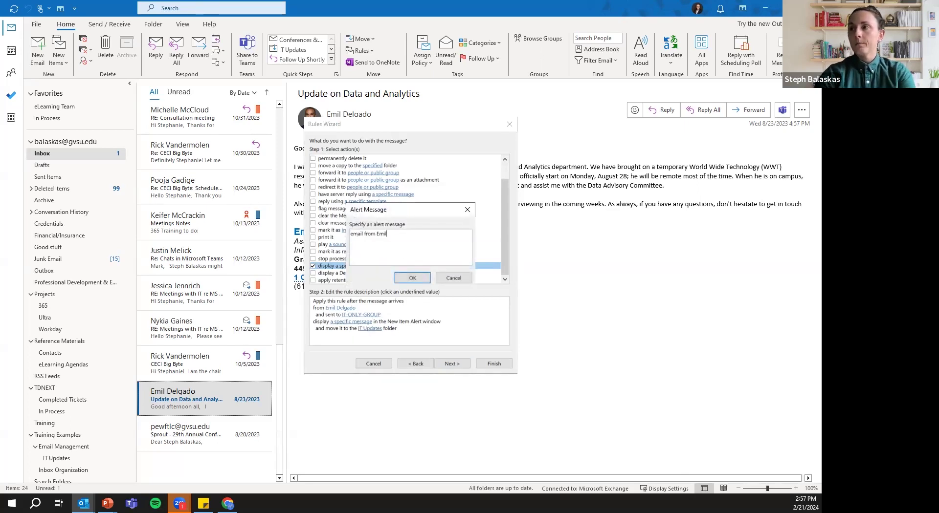
{"action": "left_click", "coordinate": [421, 278]}
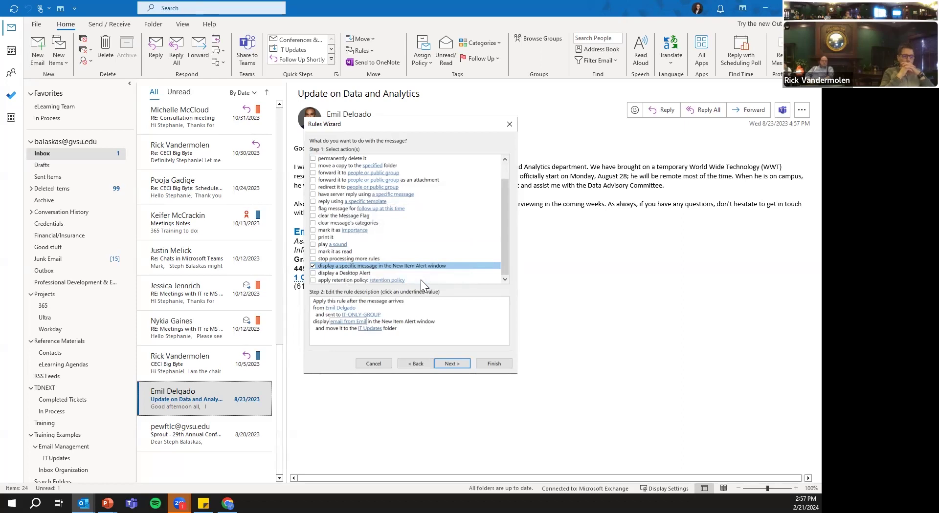
- Add an exception to the rule for messages sent only to me and look through the other exceptions
{"action": "left_click", "coordinate": [450, 364]}
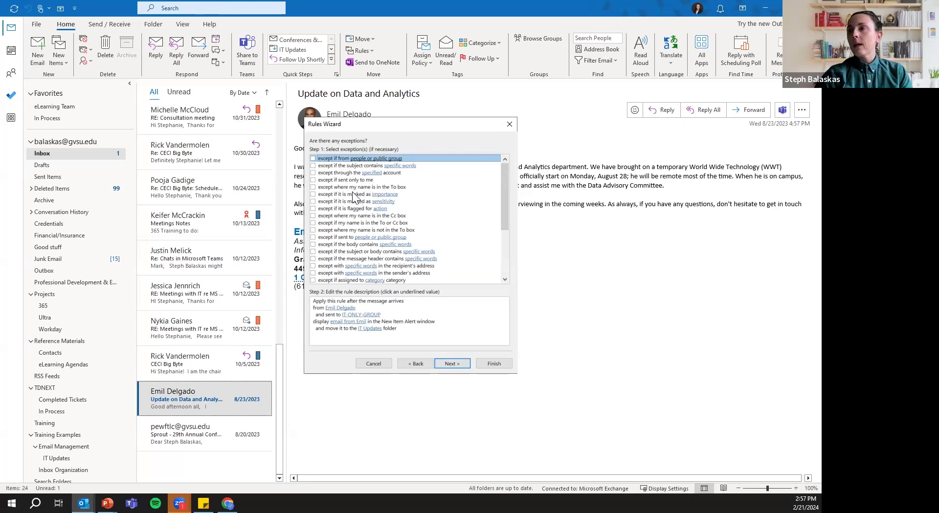
{"action": "left_click", "coordinate": [313, 179]}
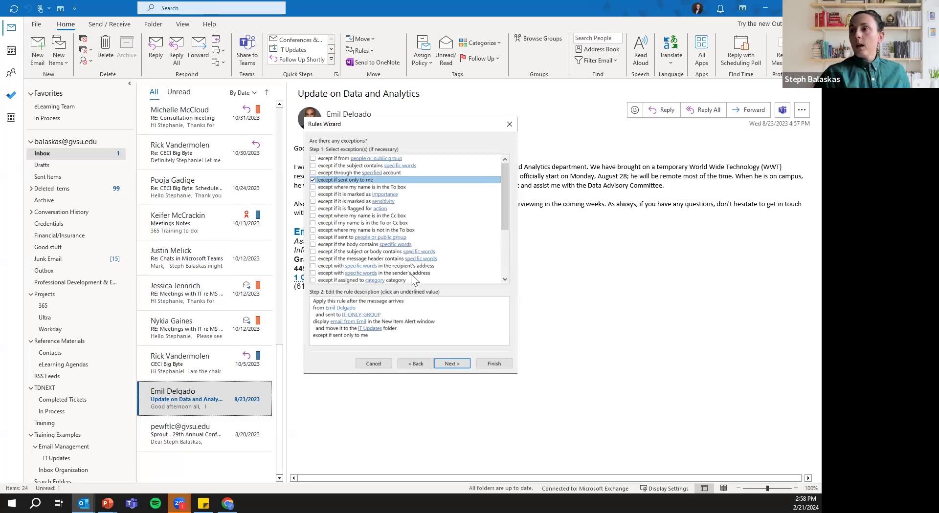
{"action": "scroll", "coordinate": [412, 275], "scroll_direction": "down", "scroll_amount": 2}
{"action": "scroll", "coordinate": [408, 254], "scroll_direction": "down", "scroll_amount": 2}
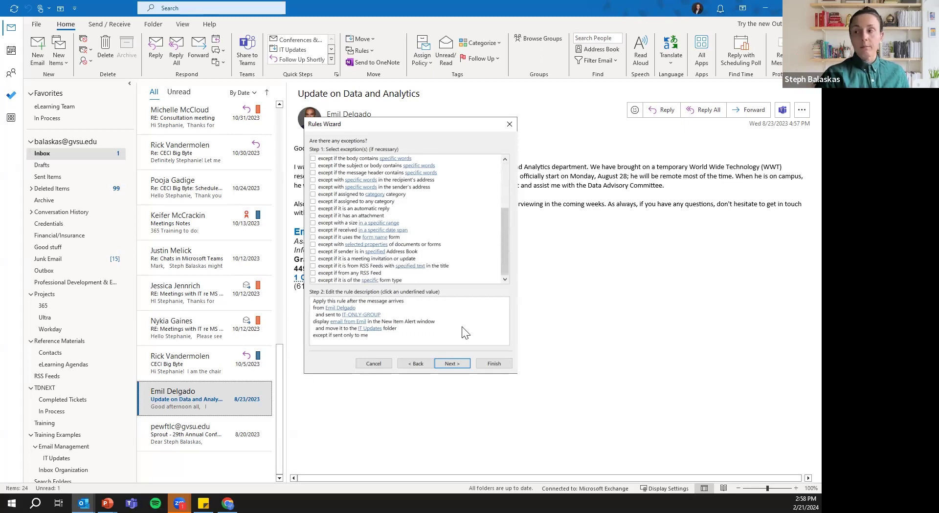
- Set the rule to run now on messages already in the Inbox and finish creating it
{"action": "left_click", "coordinate": [457, 363]}
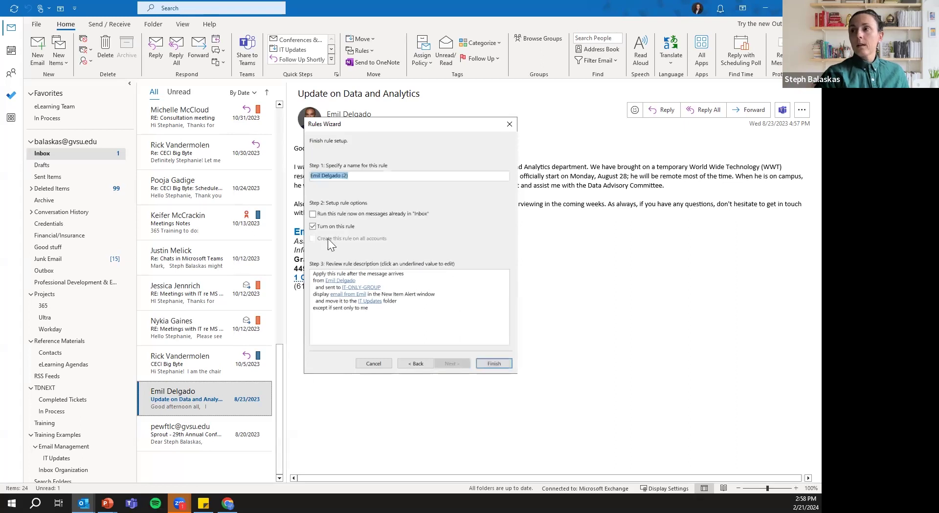
{"action": "left_click", "coordinate": [314, 213]}
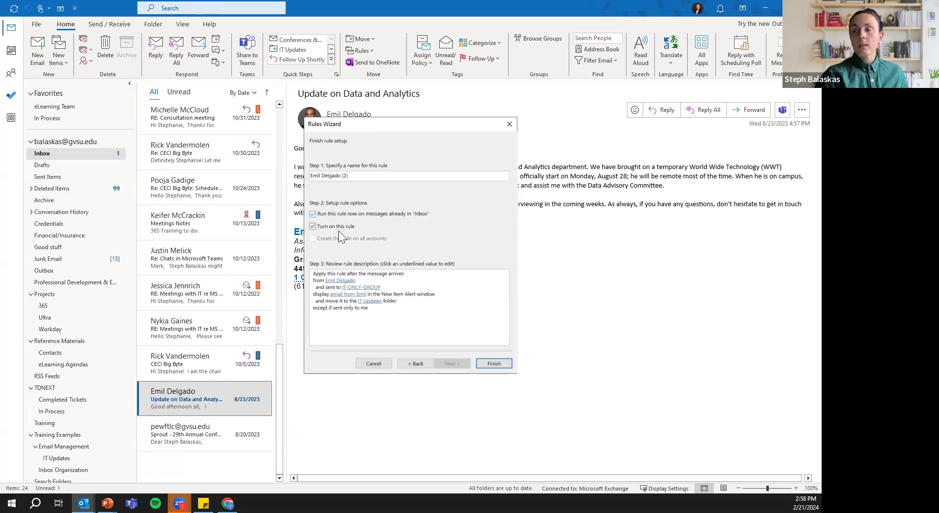
{"action": "left_click", "coordinate": [494, 364]}
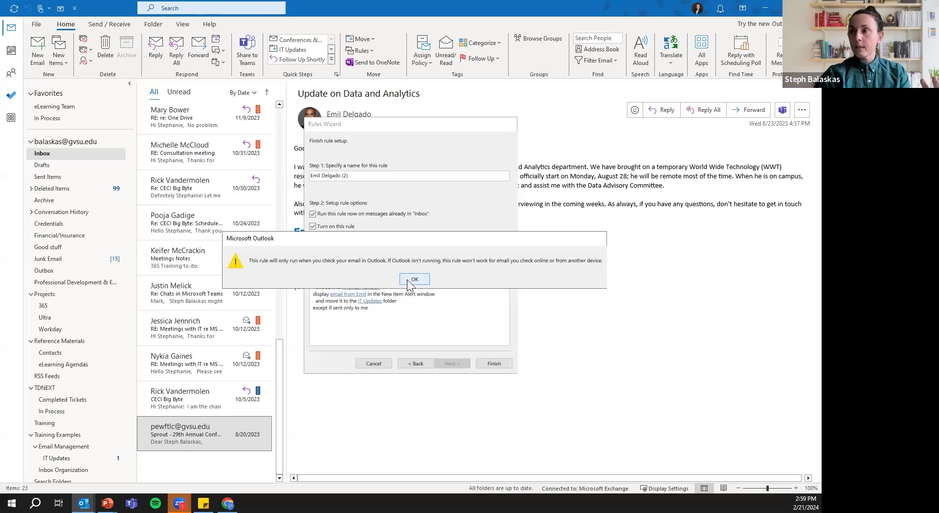
{"action": "left_click", "coordinate": [407, 280]}
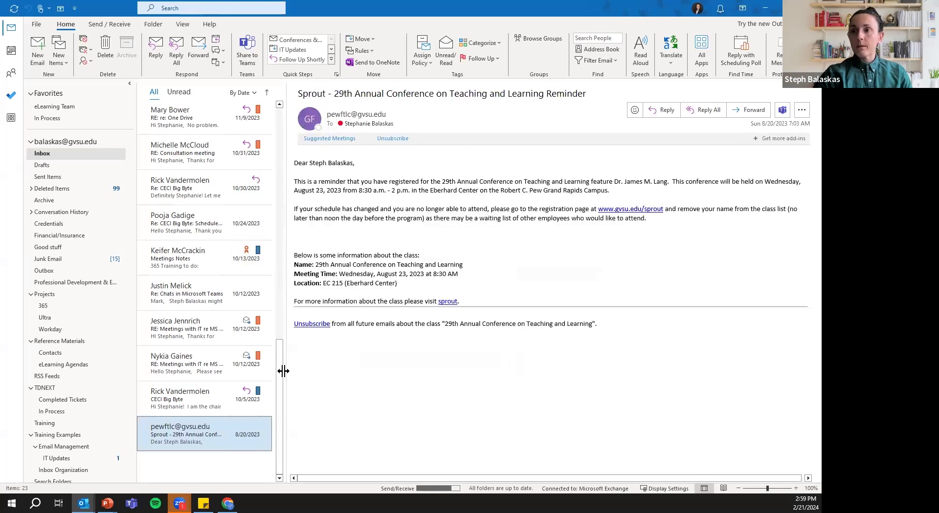
- Check the IT Updates folder for the "Update on Data and Analytics" message
{"action": "scroll", "coordinate": [77, 432], "scroll_direction": "down", "scroll_amount": 2}
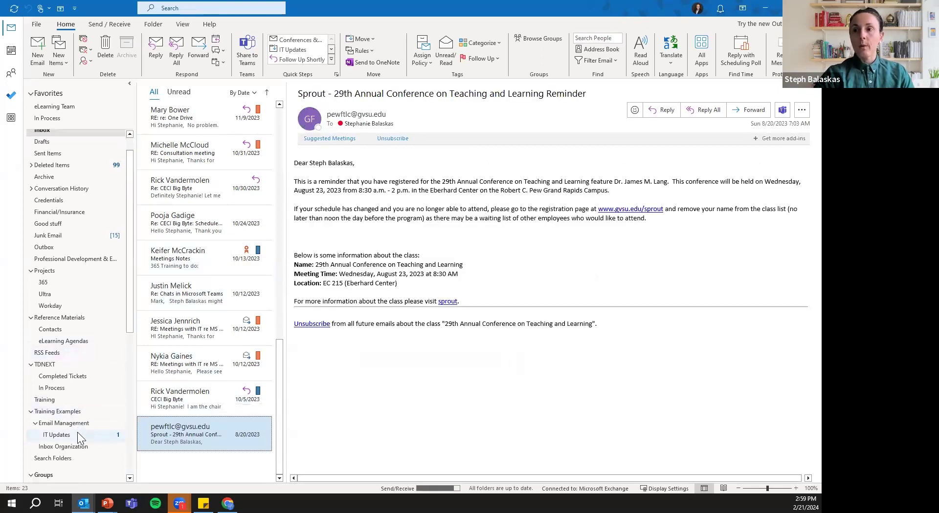
{"action": "left_click", "coordinate": [85, 434]}
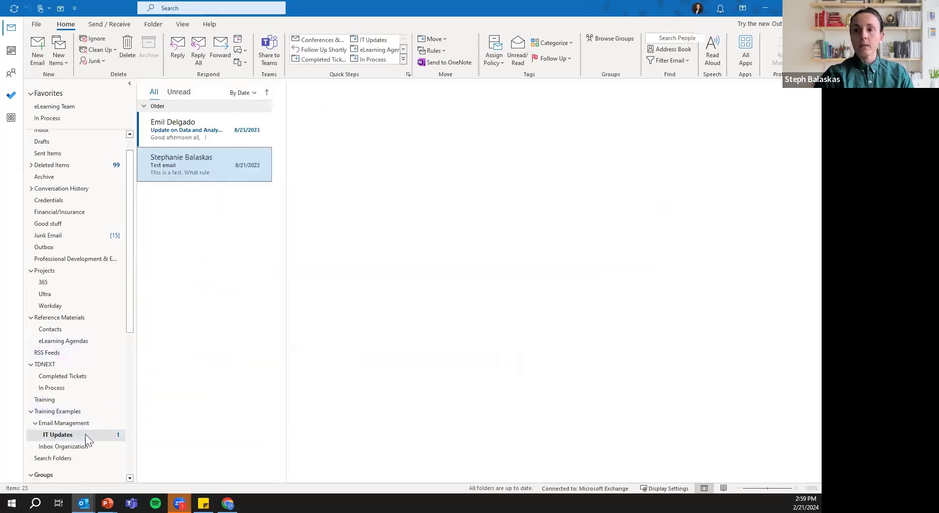
{"action": "left_click", "coordinate": [191, 131]}
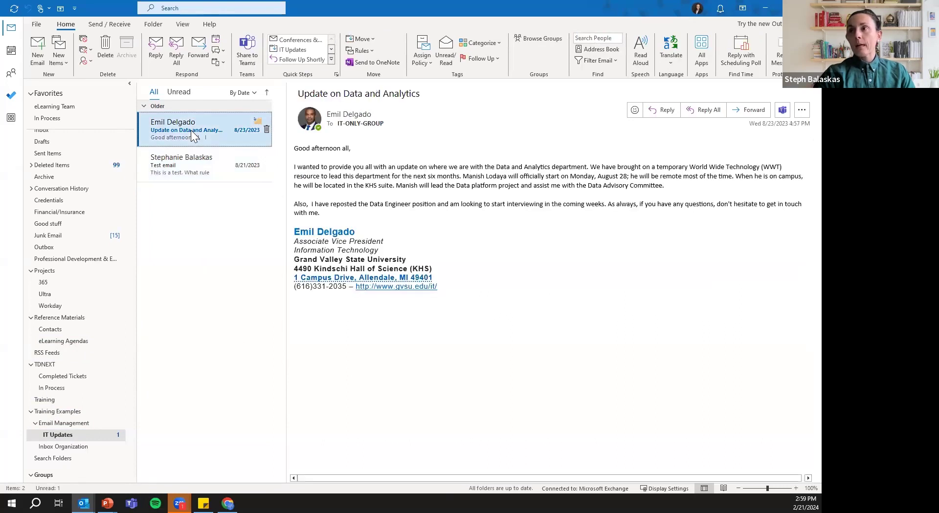
- Edit the client-only rule in Rules and Alerts to remove its New Item Alert action, and finish the edit
{"action": "right_click", "coordinate": [203, 127]}
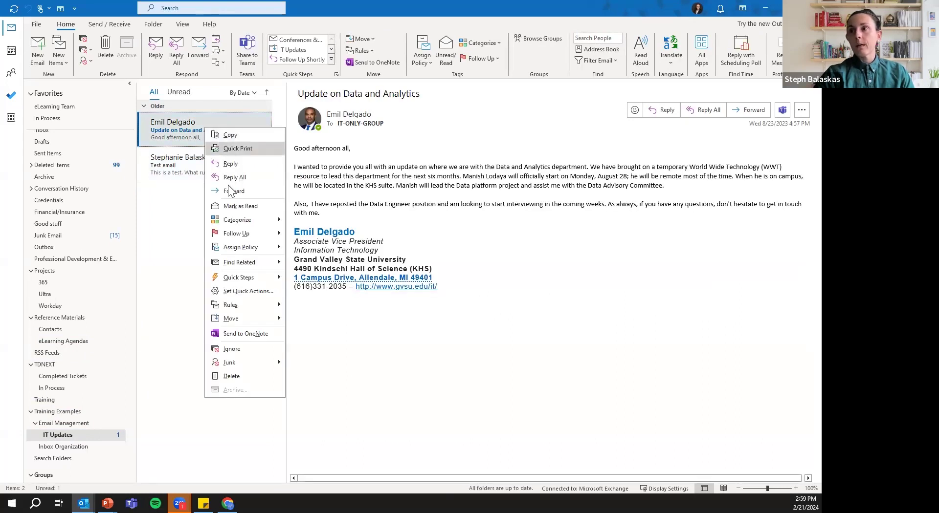
{"action": "mouse_move", "coordinate": [234, 303]}
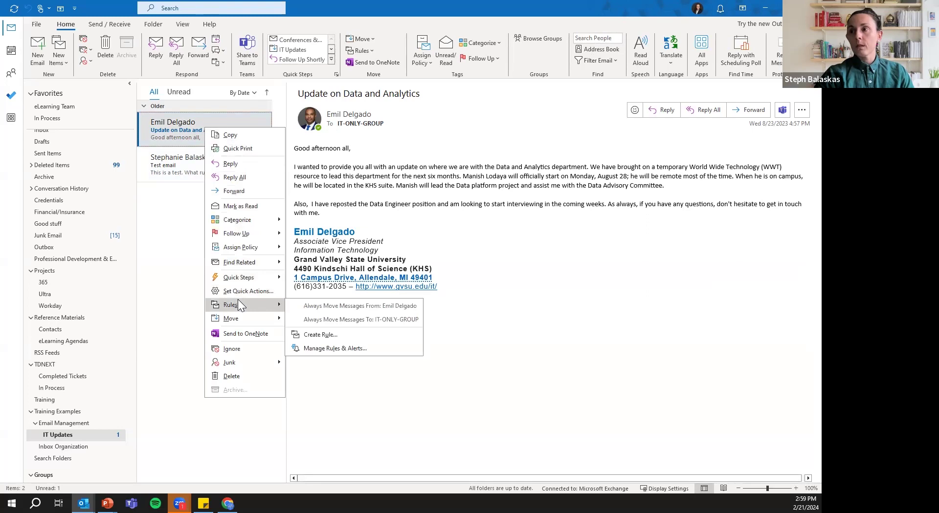
{"action": "left_click", "coordinate": [346, 348]}
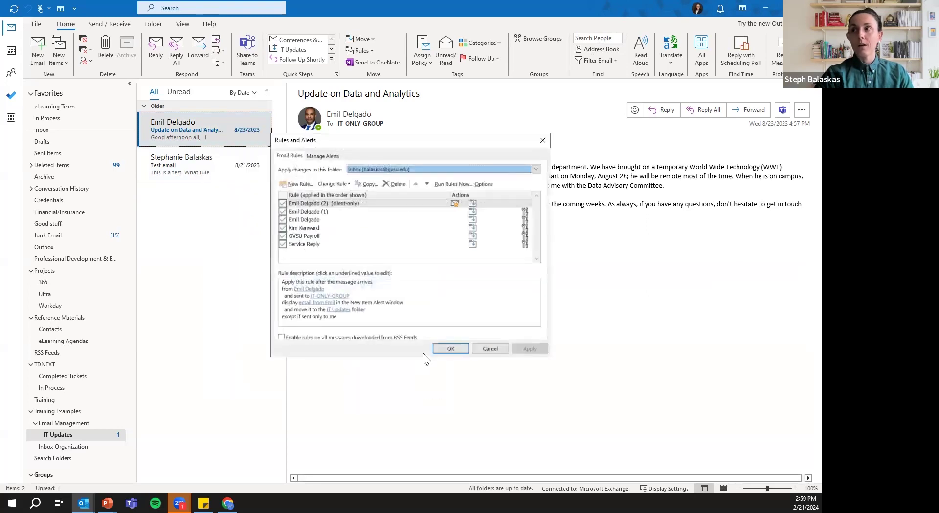
{"action": "left_click", "coordinate": [355, 203]}
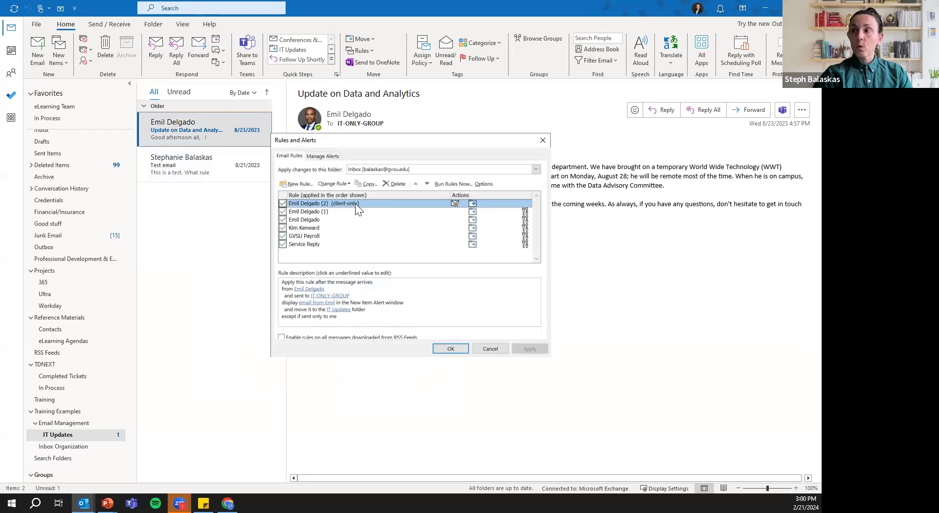
{"action": "double_click", "coordinate": [355, 203]}
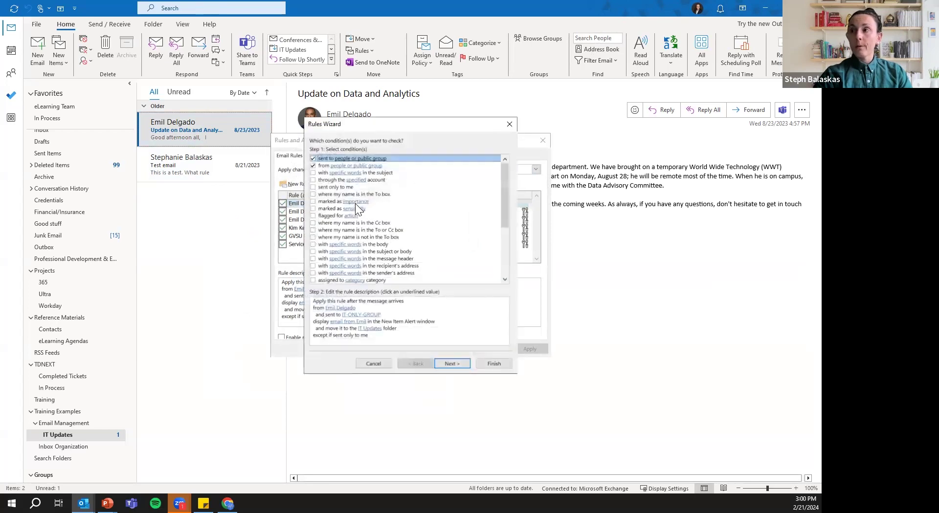
{"action": "left_click", "coordinate": [454, 364]}
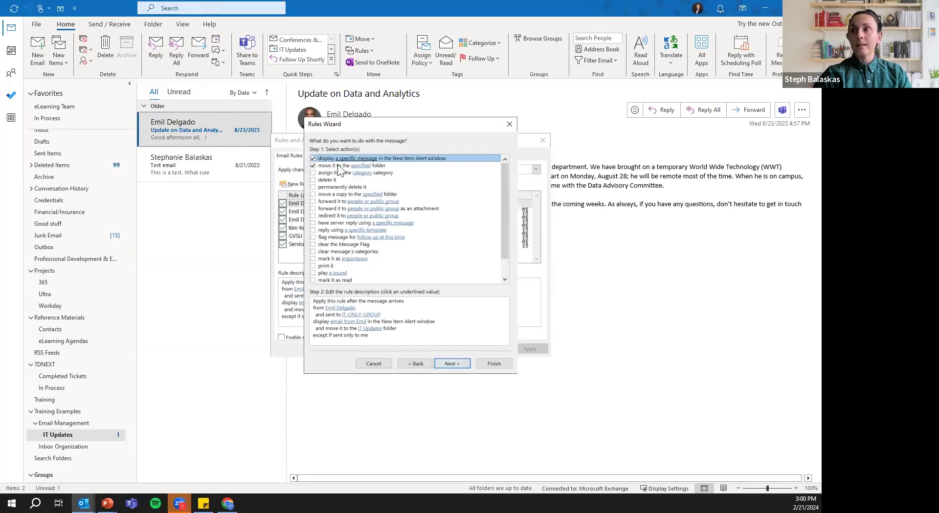
{"action": "left_click", "coordinate": [313, 158]}
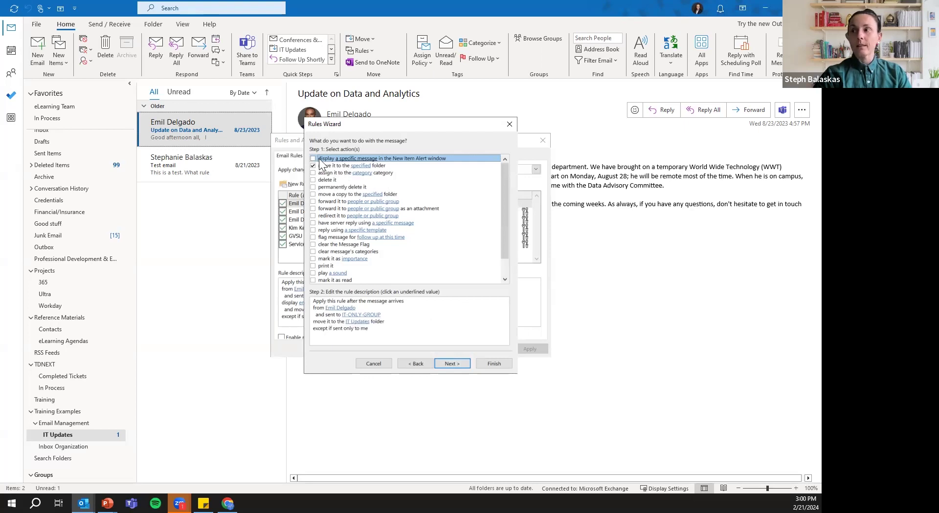
{"action": "left_click", "coordinate": [491, 364]}
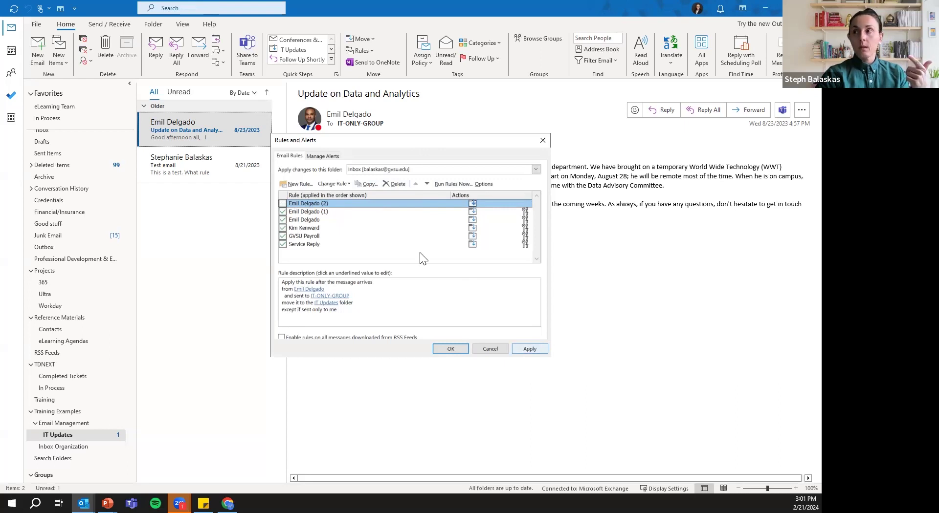
- Delete the first two rules in the Rules and Alerts list, apply the changes and close the dialog
{"action": "left_click", "coordinate": [395, 184]}
{"action": "left_click", "coordinate": [397, 279]}
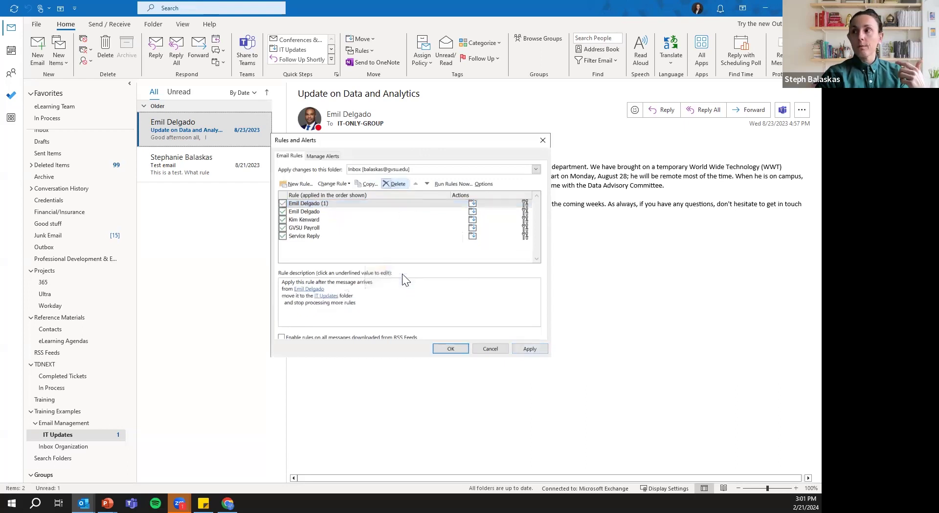
{"action": "left_click", "coordinate": [393, 184]}
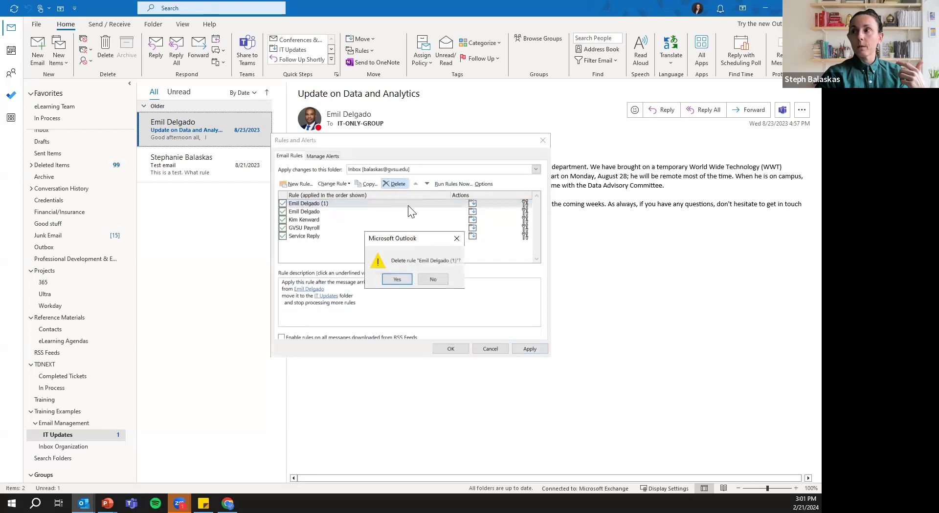
{"action": "left_click", "coordinate": [408, 279]}
{"action": "left_click", "coordinate": [523, 349]}
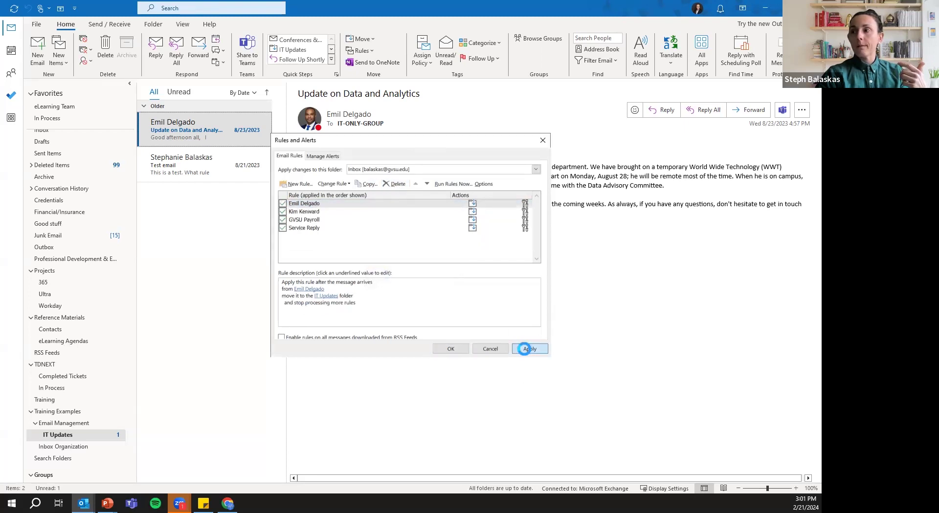
{"action": "left_click", "coordinate": [458, 350]}
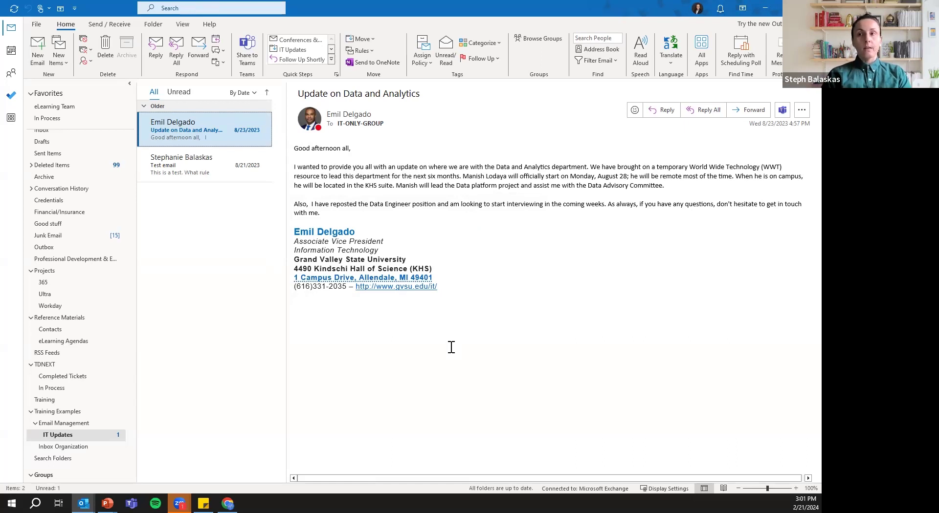
- Return to the Inbox folder and look over its older messages
{"action": "scroll", "coordinate": [124, 199], "scroll_direction": "up", "scroll_amount": 1}
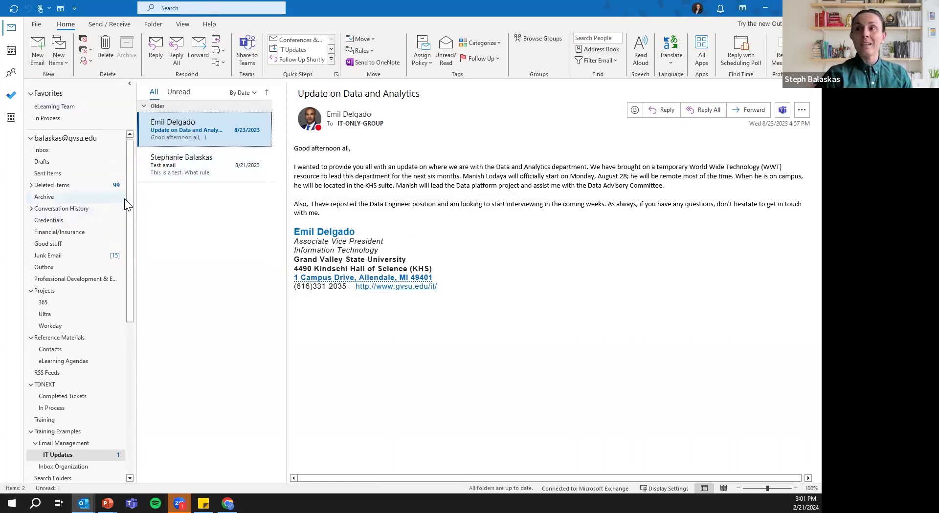
{"action": "left_click", "coordinate": [83, 155]}
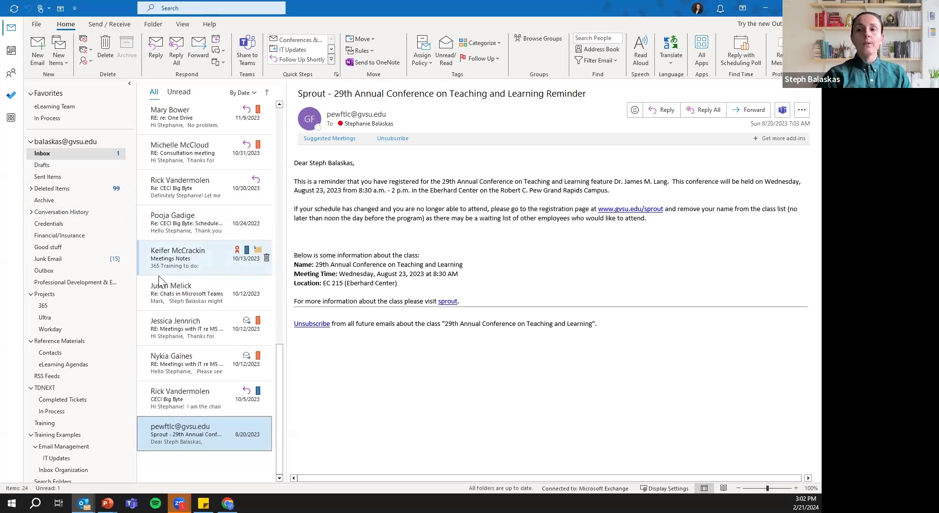
{"action": "mouse_move", "coordinate": [84, 504]}
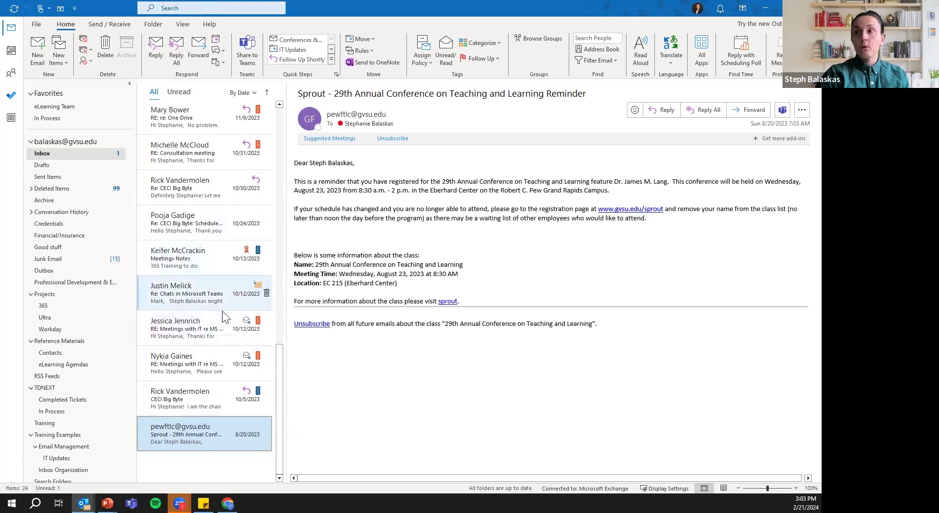
{"action": "scroll", "coordinate": [223, 312], "scroll_direction": "up", "scroll_amount": 2}
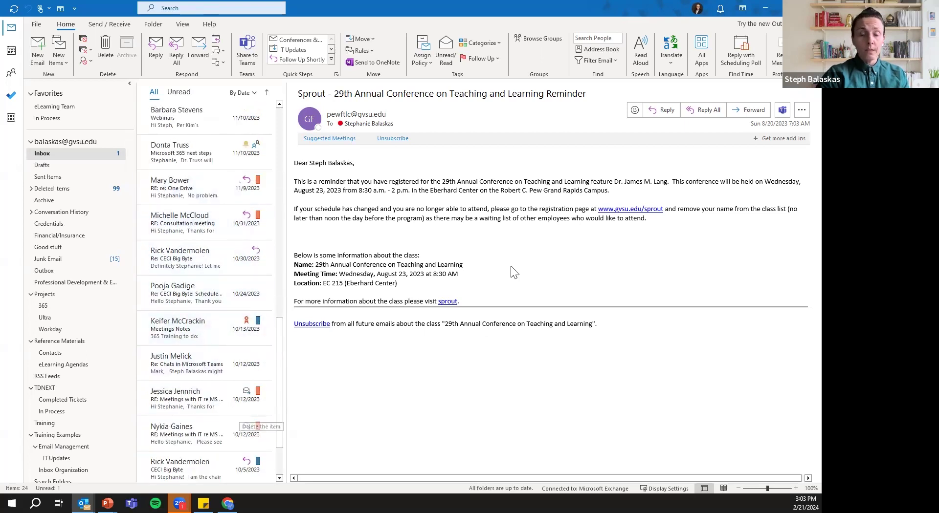
- Open the account's Automatic Replies settings and turn on automatic replies sent only during a time range
{"action": "left_click", "coordinate": [36, 24]}
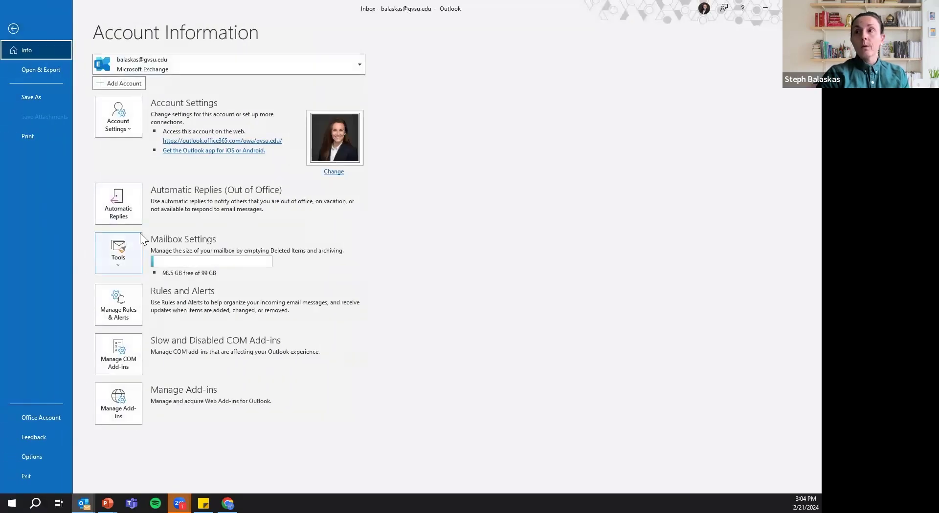
{"action": "left_click", "coordinate": [129, 218]}
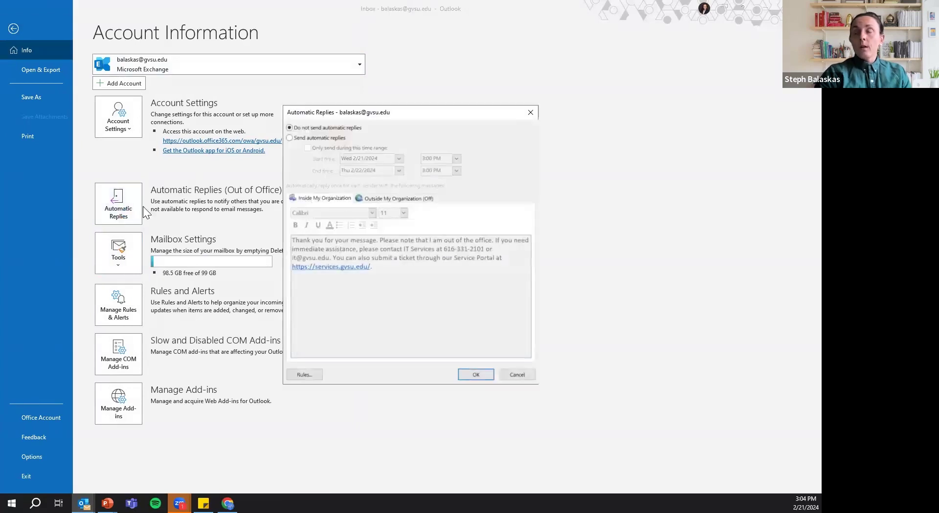
{"action": "left_click", "coordinate": [319, 139]}
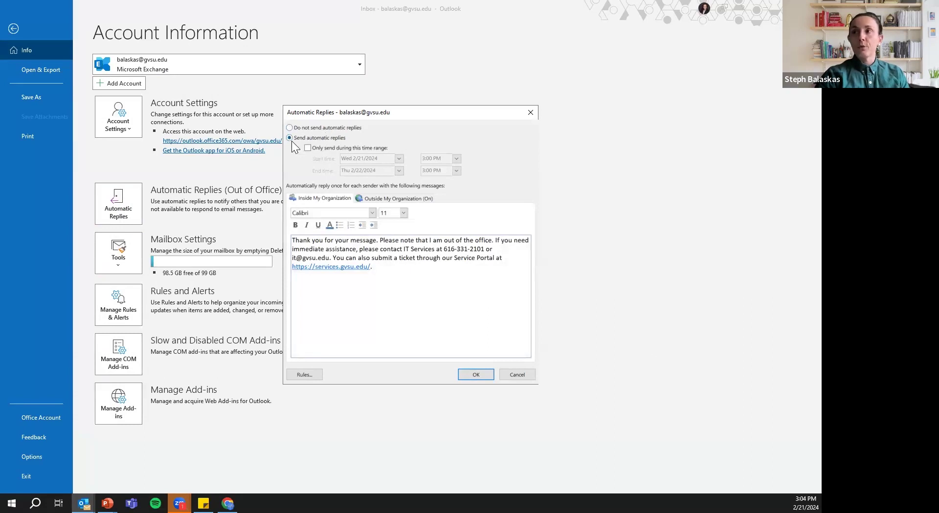
{"action": "left_click", "coordinate": [327, 148]}
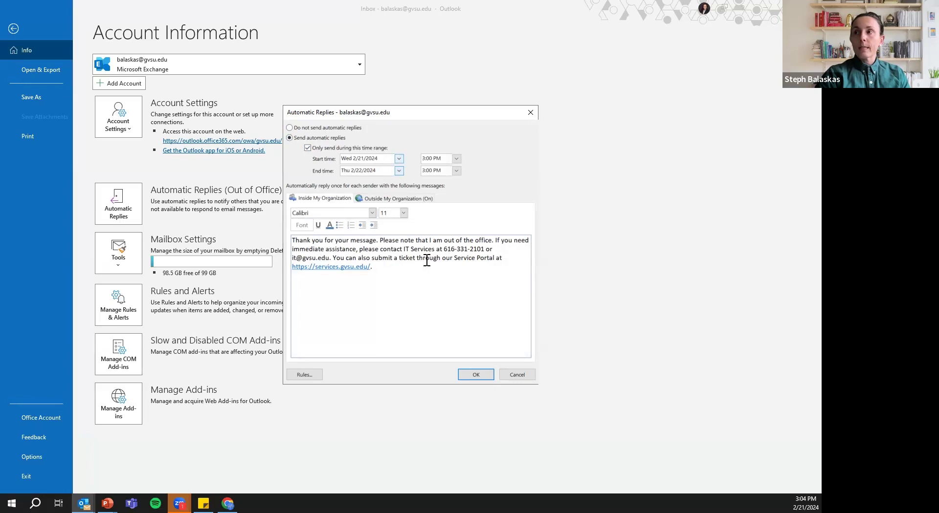
- Review the automatic reply messages for people inside and outside the organization
{"action": "key", "text": "ctrl+a"}
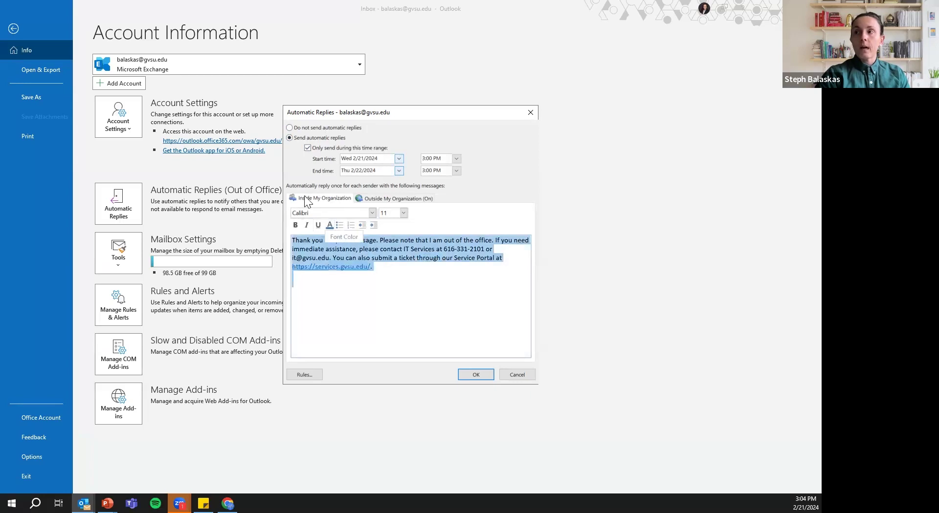
{"action": "left_click", "coordinate": [368, 199]}
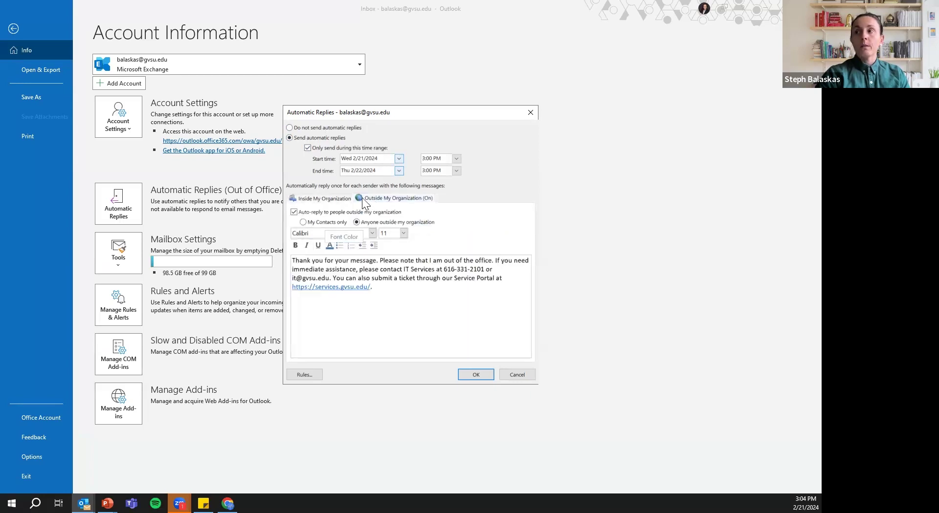
{"action": "left_click", "coordinate": [328, 197]}
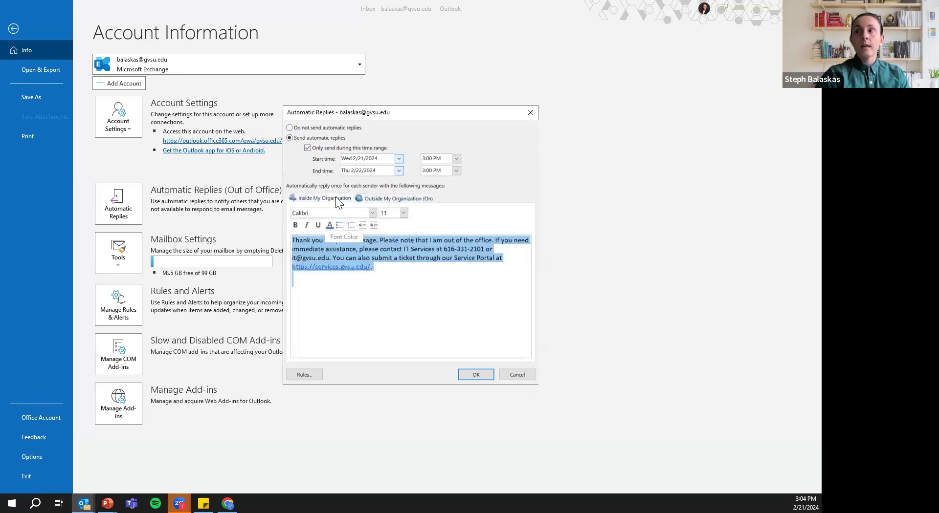
{"action": "left_click", "coordinate": [385, 198]}
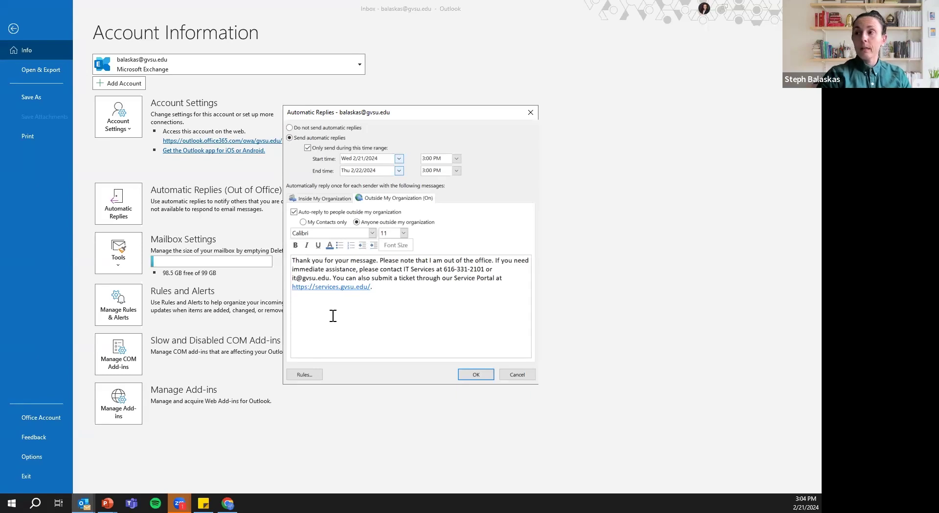
- Try to add an automatic reply rule without conditions or actions, then leave the Automatic Replies settings without saving
{"action": "left_click", "coordinate": [310, 377]}
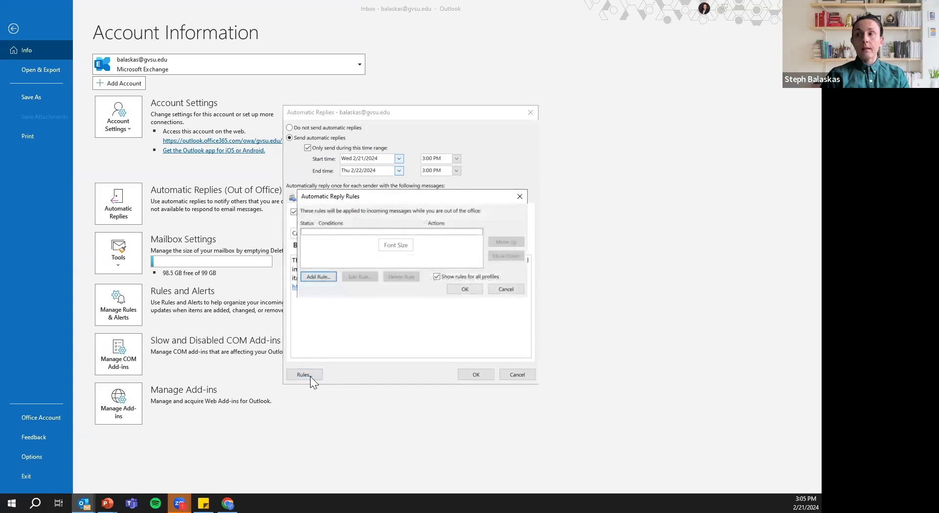
{"action": "left_click", "coordinate": [314, 277]}
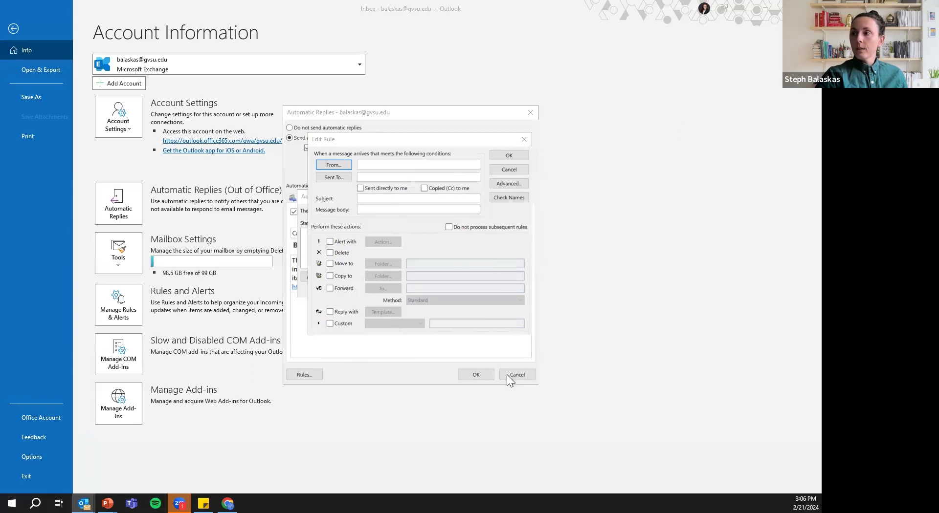
{"action": "left_click", "coordinate": [504, 154]}
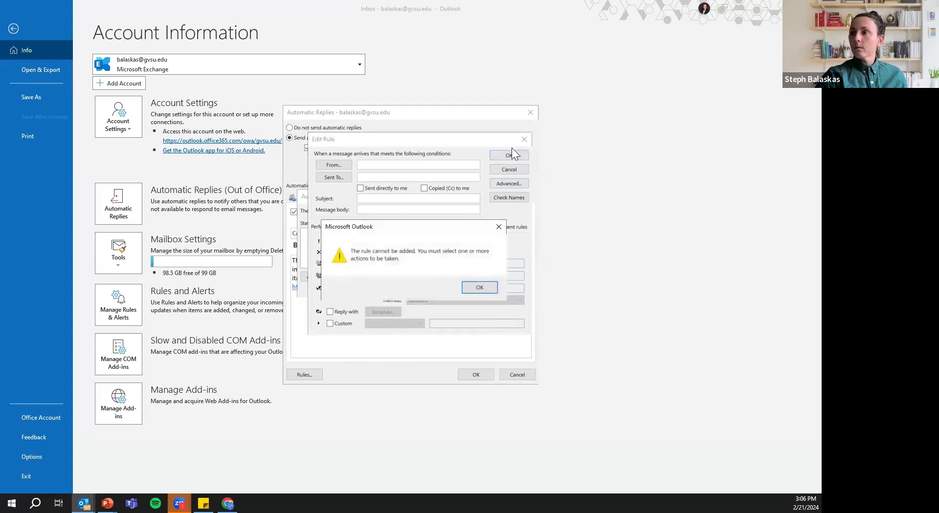
{"action": "left_click", "coordinate": [481, 288]}
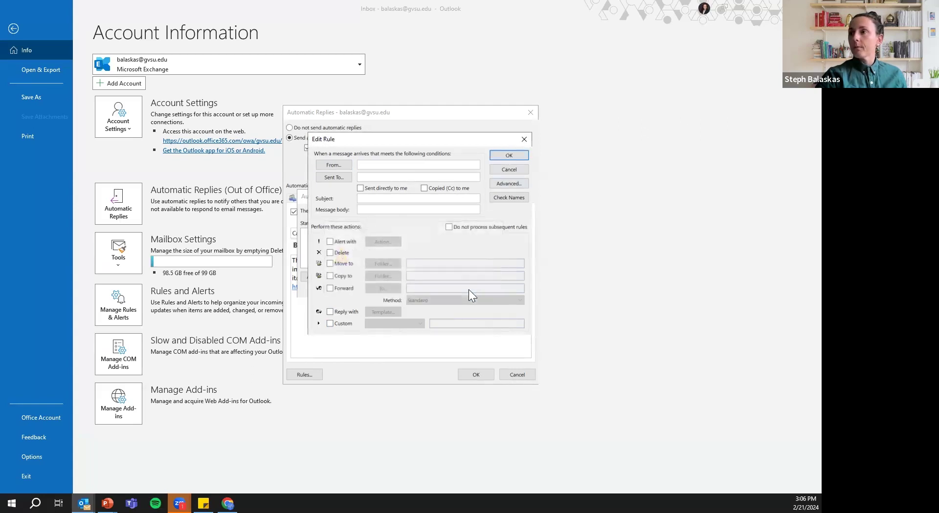
{"action": "left_click", "coordinate": [515, 169]}
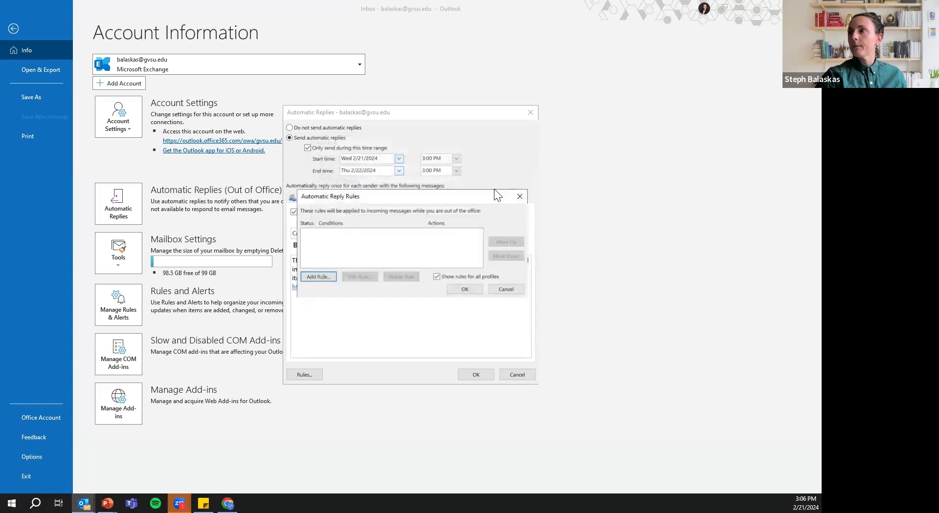
{"action": "left_click", "coordinate": [519, 196]}
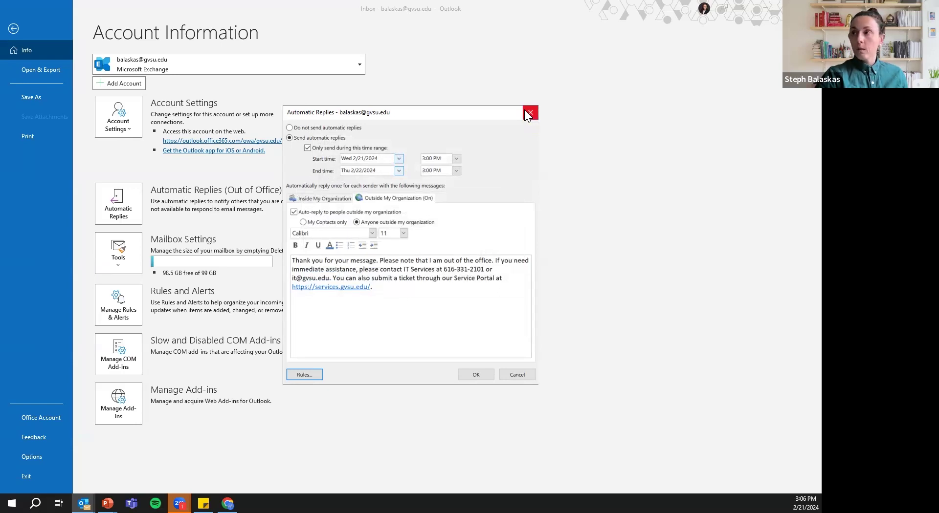
{"action": "left_click", "coordinate": [528, 113]}
{"action": "left_click", "coordinate": [45, 29]}
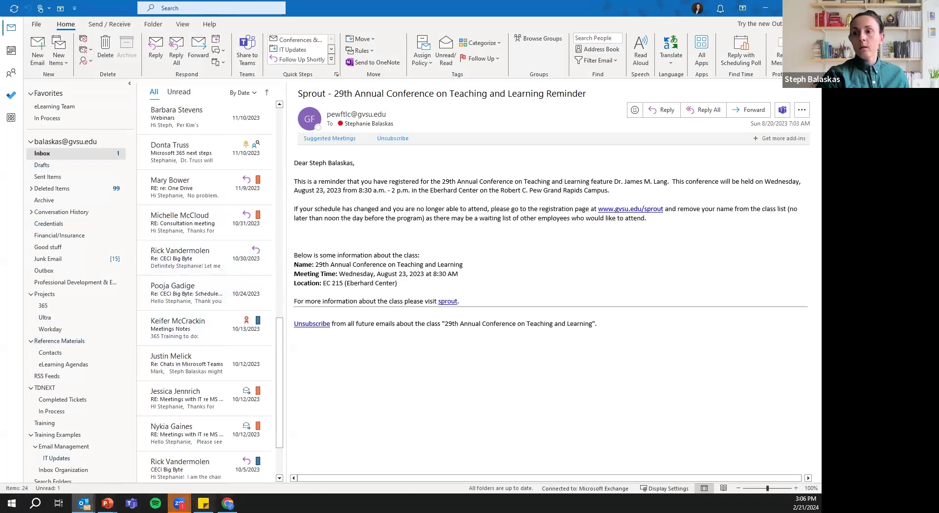
- Switch to the "TRAINING Time-Saving Tips in Outlook" presentation in PowerPoint and advance to the Schedule Meetings slide
{"action": "mouse_move", "coordinate": [107, 504]}
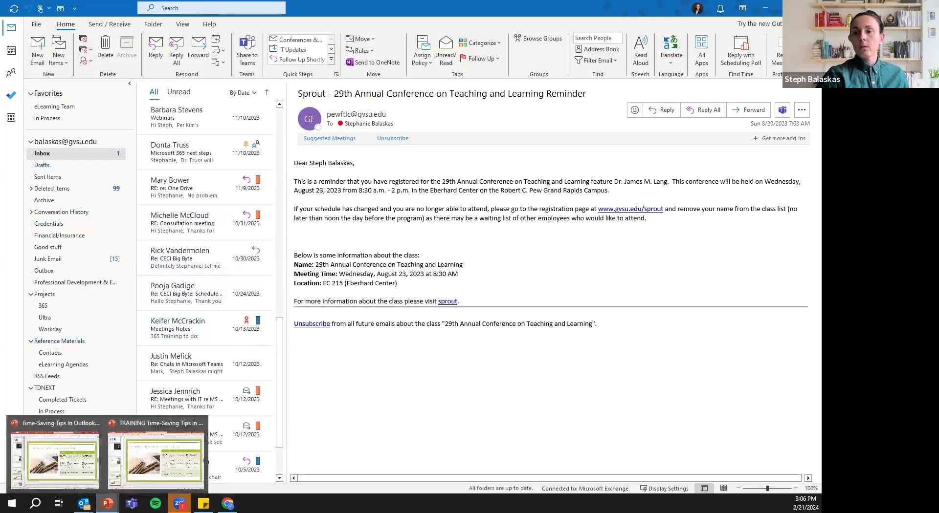
{"action": "left_click", "coordinate": [160, 456]}
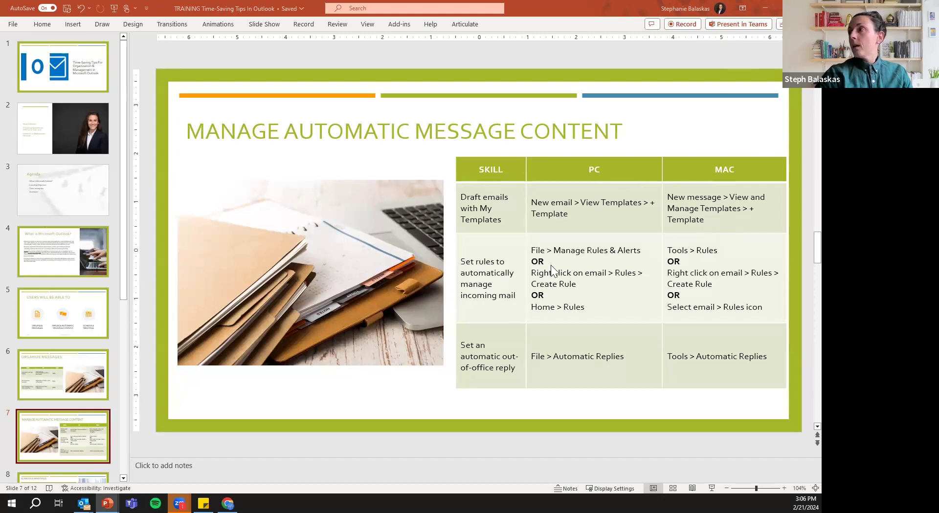
{"action": "scroll", "coordinate": [551, 274], "scroll_direction": "down", "scroll_amount": 1}
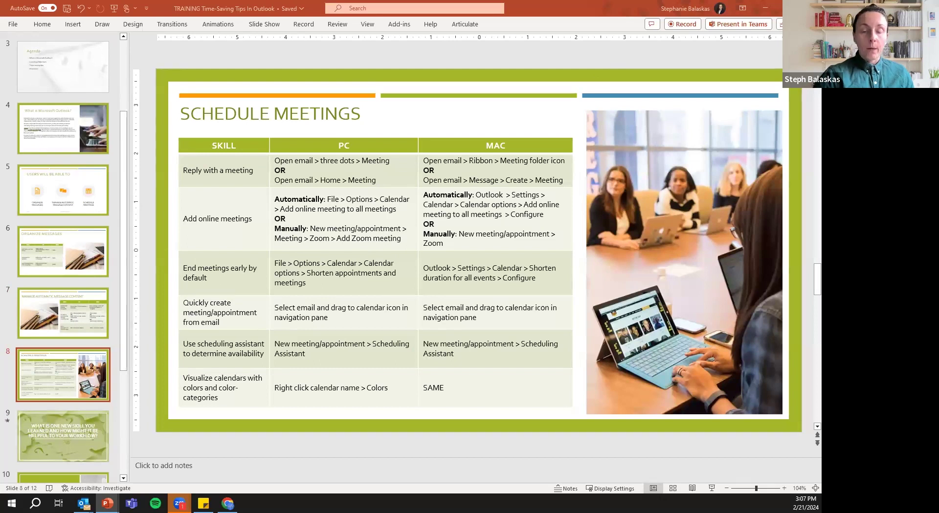
- Switch back to the Outlook Inbox and delete the newest EDUCAUSE message, "Minneapolis in May"
{"action": "mouse_move", "coordinate": [83, 504]}
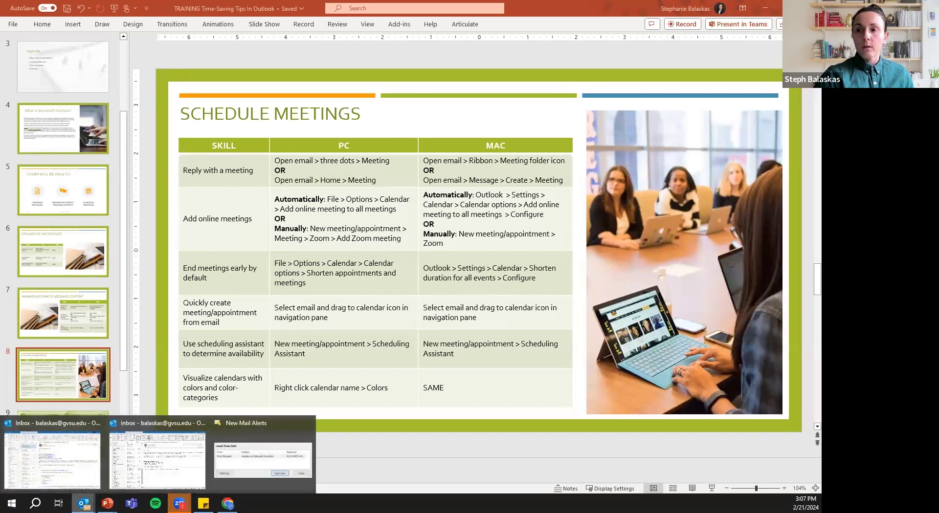
{"action": "left_click", "coordinate": [146, 483]}
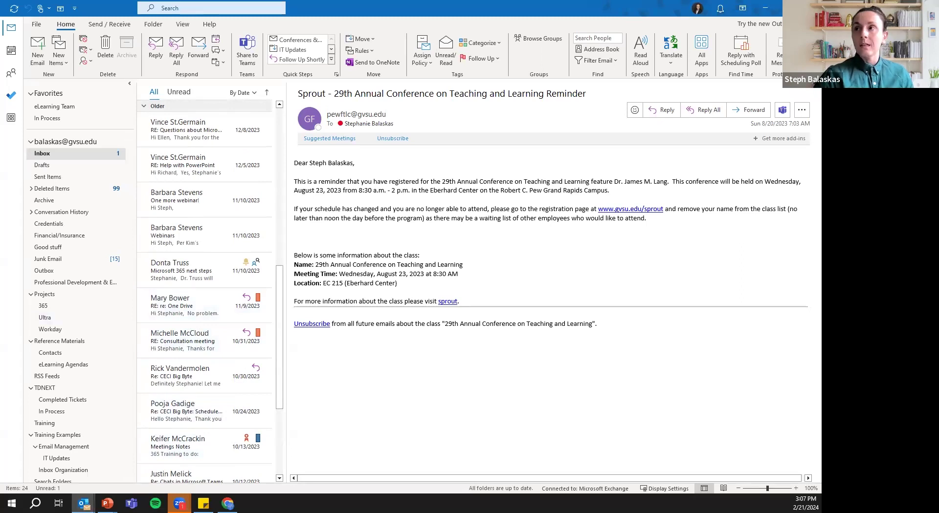
{"action": "scroll", "coordinate": [226, 210], "scroll_direction": "up", "scroll_amount": 10}
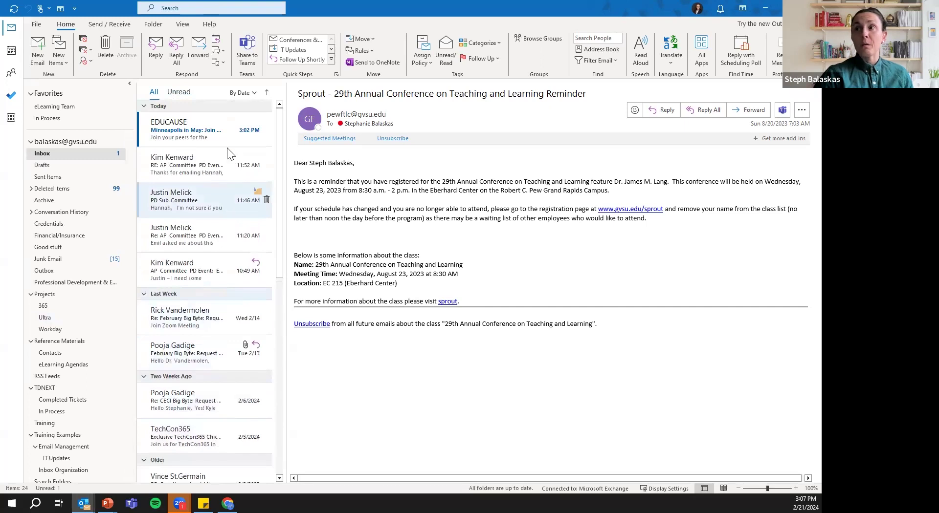
{"action": "left_click", "coordinate": [257, 140]}
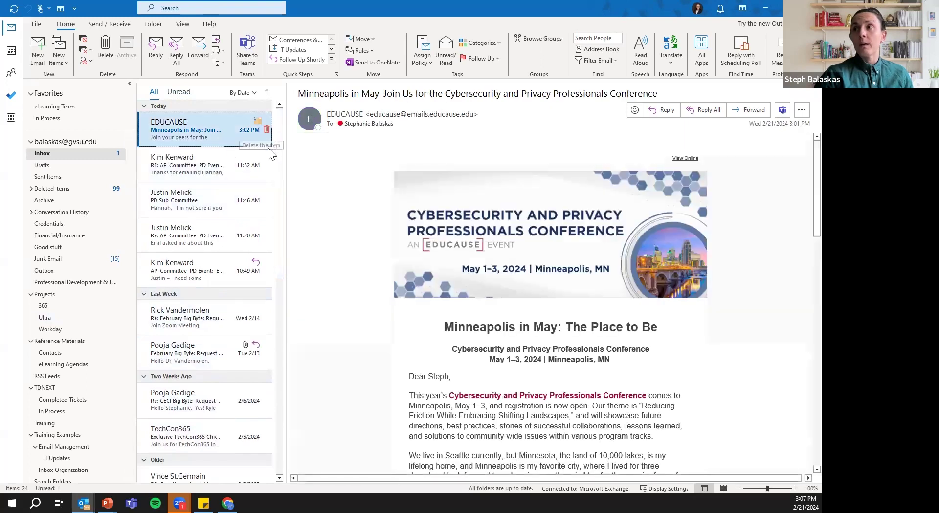
{"action": "left_click", "coordinate": [267, 129]}
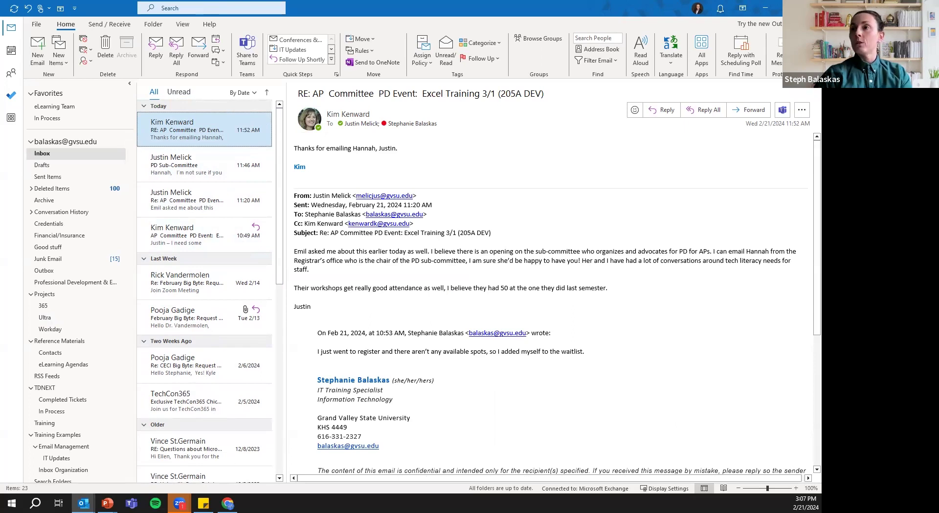
- Reply with a meeting to the newest "AP Committee PD Event: Excel Training 3/1 (205A DEV)" email and review the drafted invitation
{"action": "left_click", "coordinate": [802, 112]}
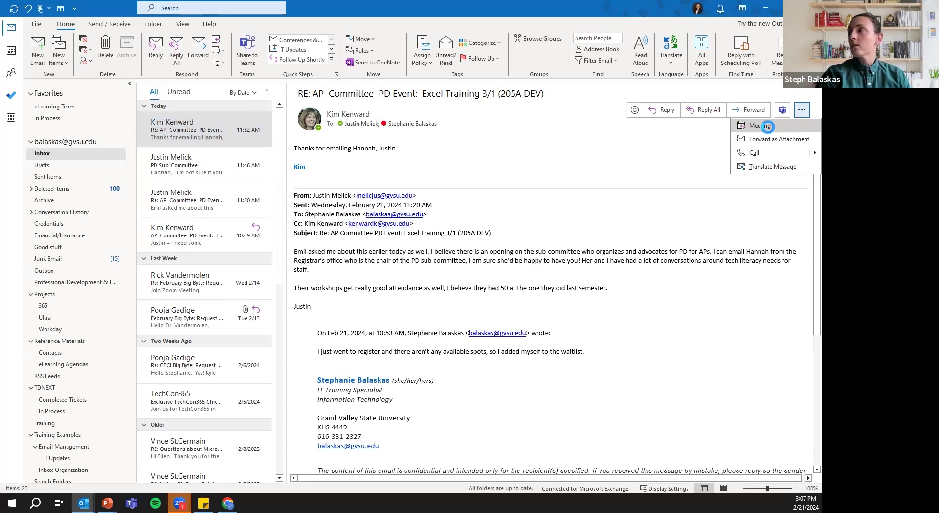
{"action": "left_click", "coordinate": [770, 128]}
{"action": "left_click", "coordinate": [552, 150]}
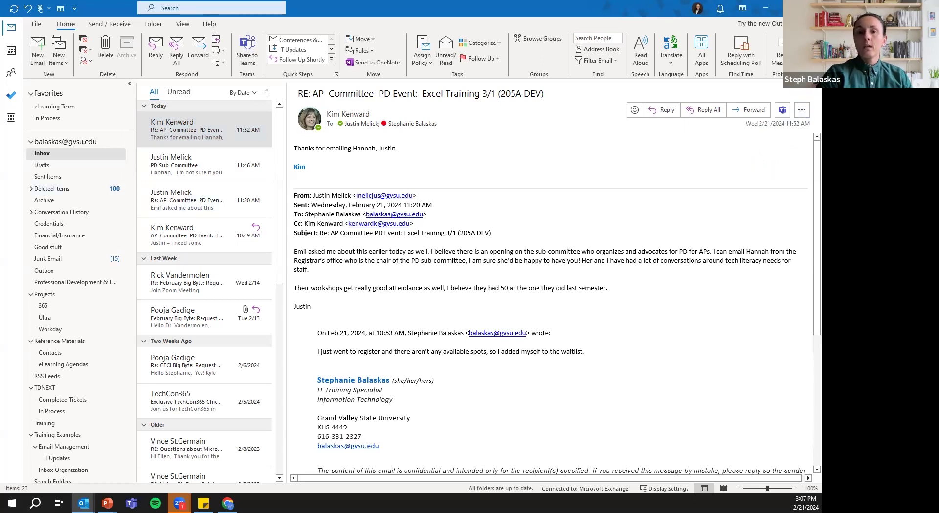
{"action": "left_click", "coordinate": [215, 40]}
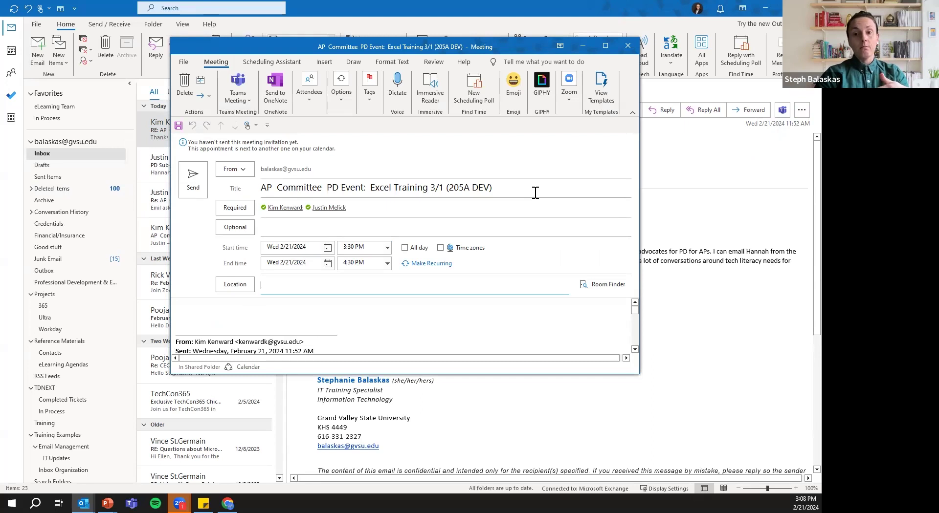
{"action": "scroll", "coordinate": [312, 321], "scroll_direction": "down", "scroll_amount": 6}
{"action": "scroll", "coordinate": [312, 321], "scroll_direction": "up", "scroll_amount": 8}
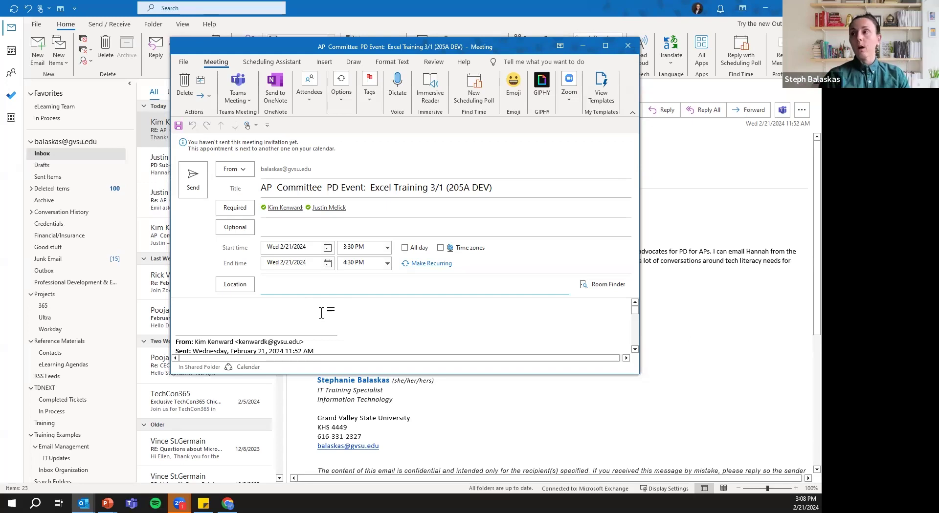
- Close the drafted meeting invitation without sending it and check the message's additional actions
{"action": "left_click", "coordinate": [629, 47]}
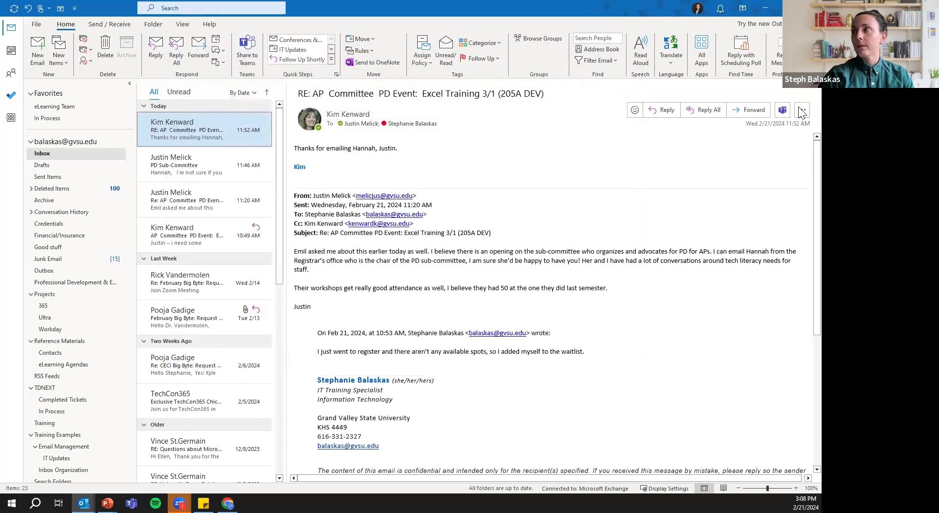
{"action": "left_click", "coordinate": [801, 110]}
{"action": "left_click", "coordinate": [801, 110]}
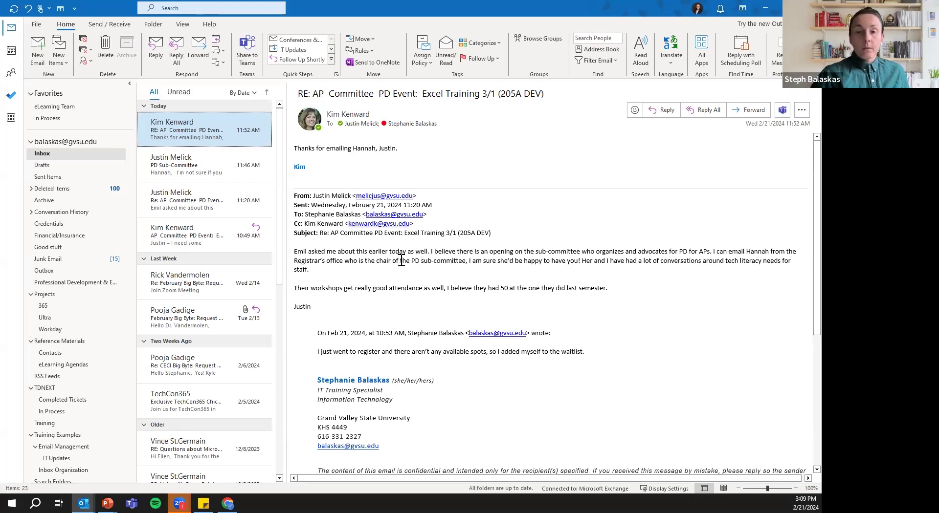
- From the calendar, start an appointment for Thursday, February 22 at 10:00 AM, close it unsaved, and return to the Inbox
{"action": "left_click", "coordinate": [11, 50]}
{"action": "mouse_move", "coordinate": [450, 240]}
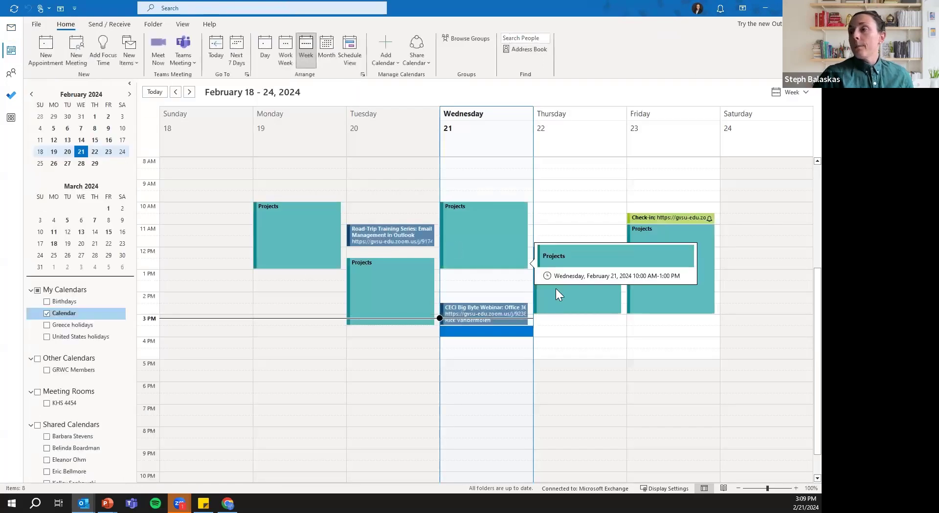
{"action": "left_click", "coordinate": [554, 206]}
{"action": "double_click", "coordinate": [554, 205]}
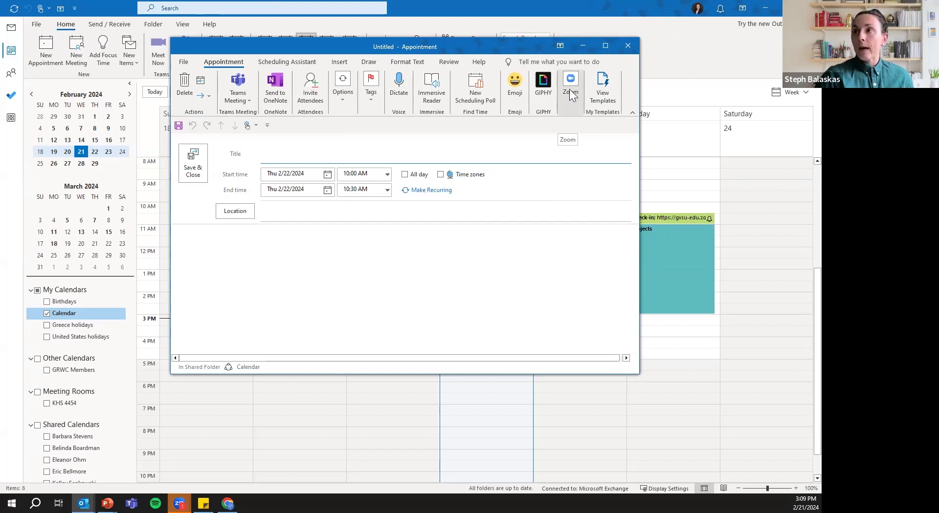
{"action": "left_click", "coordinate": [627, 45]}
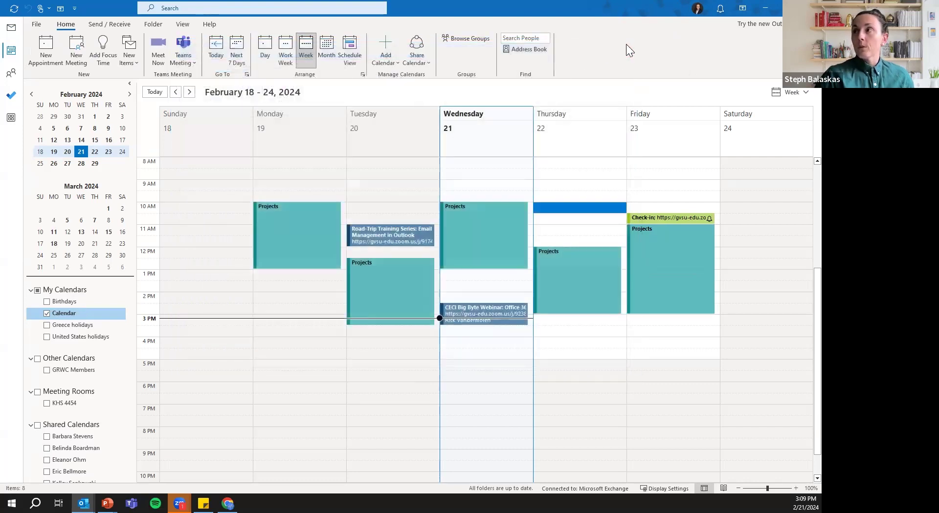
{"action": "left_click", "coordinate": [14, 32]}
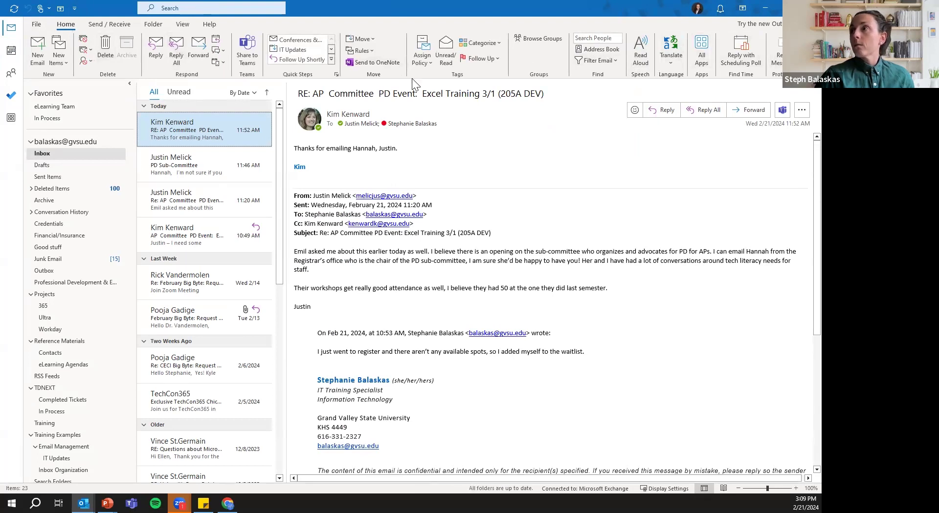
- Start a calendar appointment for Thursday, February 22 at 9:30 AM, show its Zoom options, and close it without saving
{"action": "left_click", "coordinate": [11, 51]}
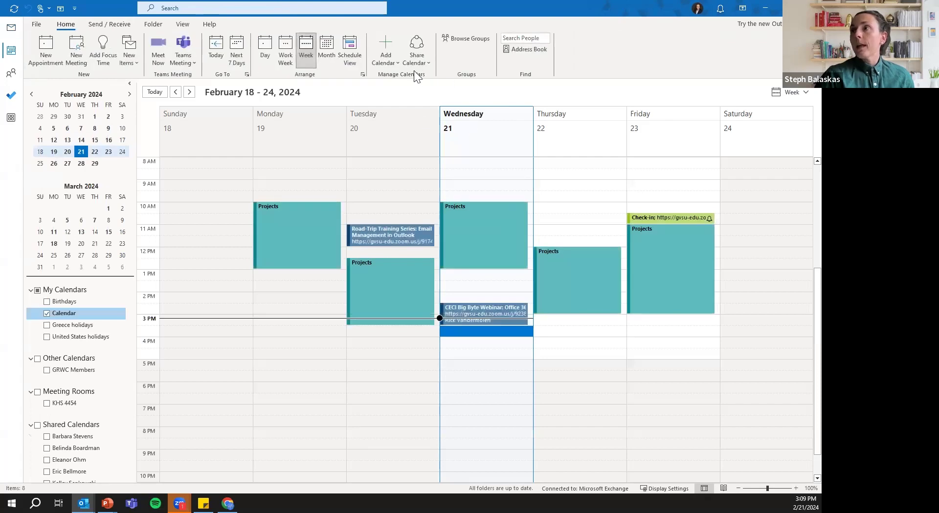
{"action": "double_click", "coordinate": [584, 196]}
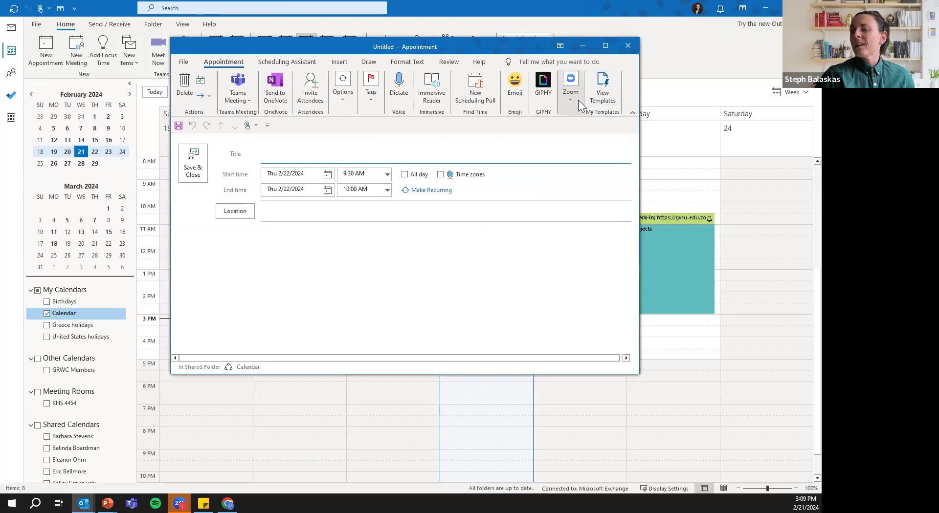
{"action": "left_click", "coordinate": [578, 100]}
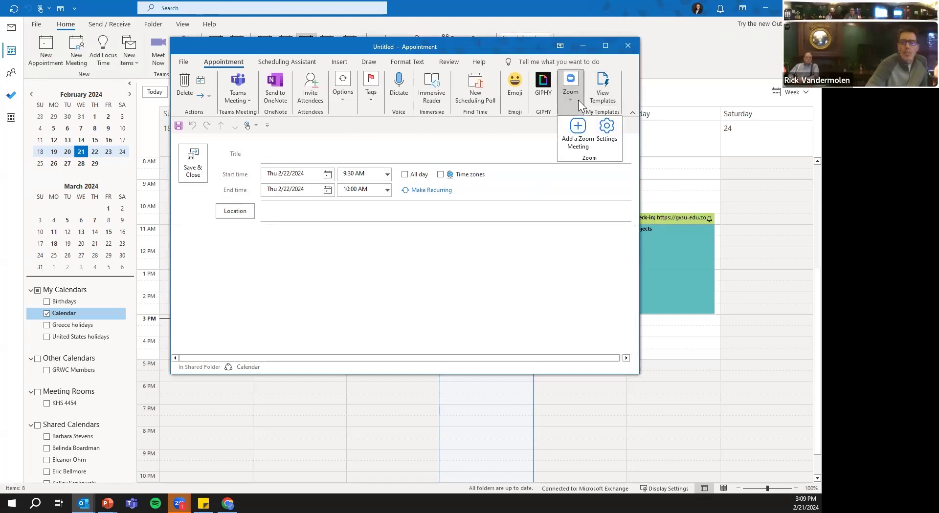
{"action": "left_click", "coordinate": [529, 173]}
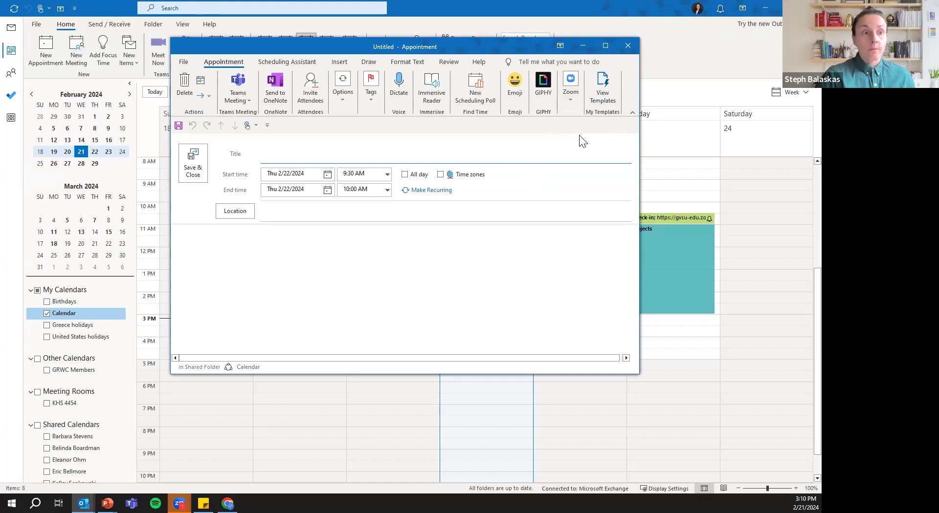
{"action": "left_click", "coordinate": [570, 99]}
{"action": "left_click", "coordinate": [527, 128]}
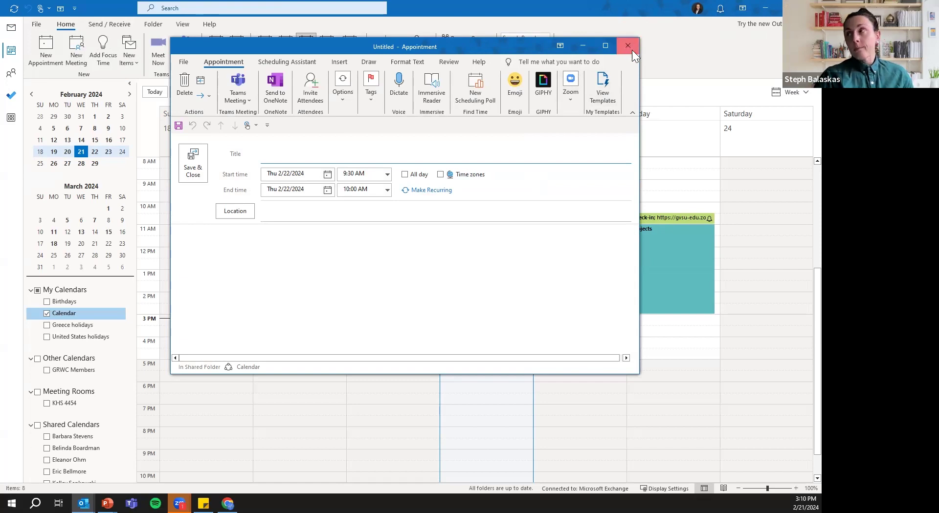
{"action": "left_click", "coordinate": [632, 50]}
- In the calendar options, enable adding an online meeting to all meetings and accept Zoom as the default meeting provider
{"action": "left_click", "coordinate": [37, 25]}
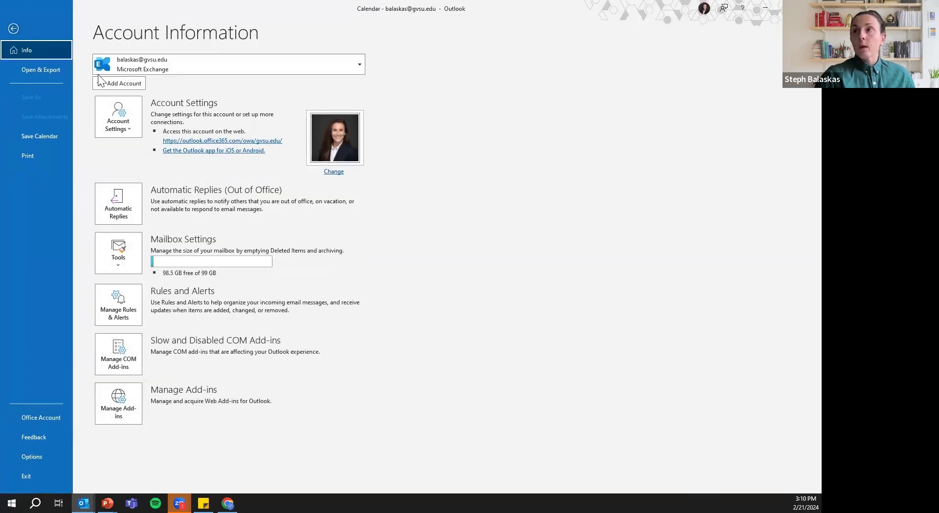
{"action": "left_click", "coordinate": [52, 451]}
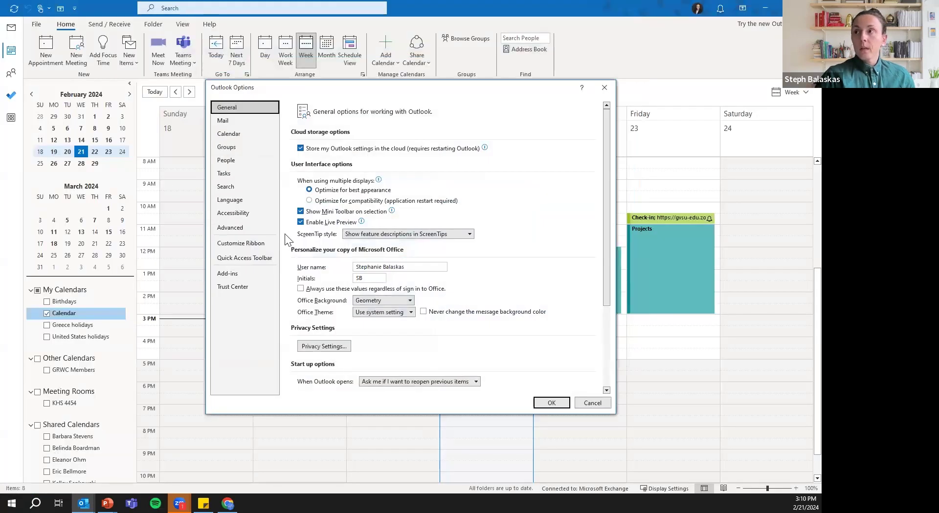
{"action": "left_click", "coordinate": [241, 134]}
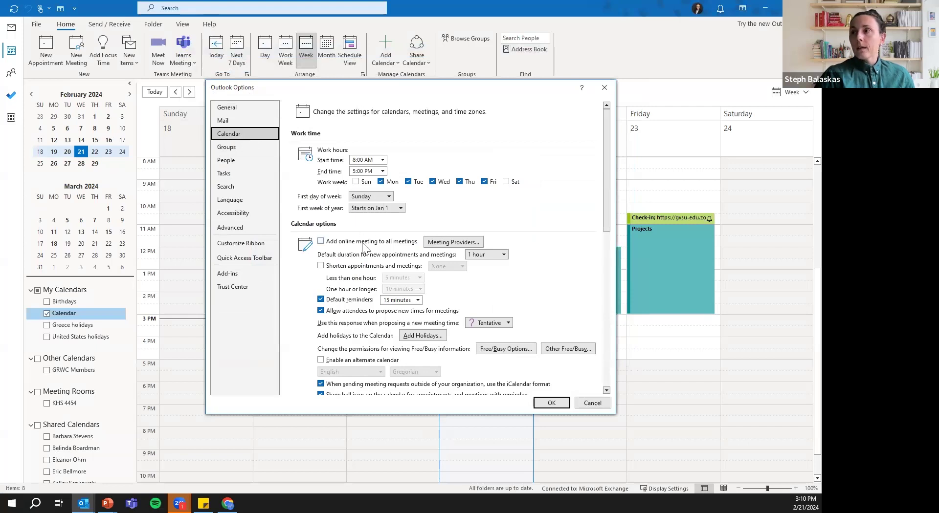
{"action": "left_click", "coordinate": [334, 246]}
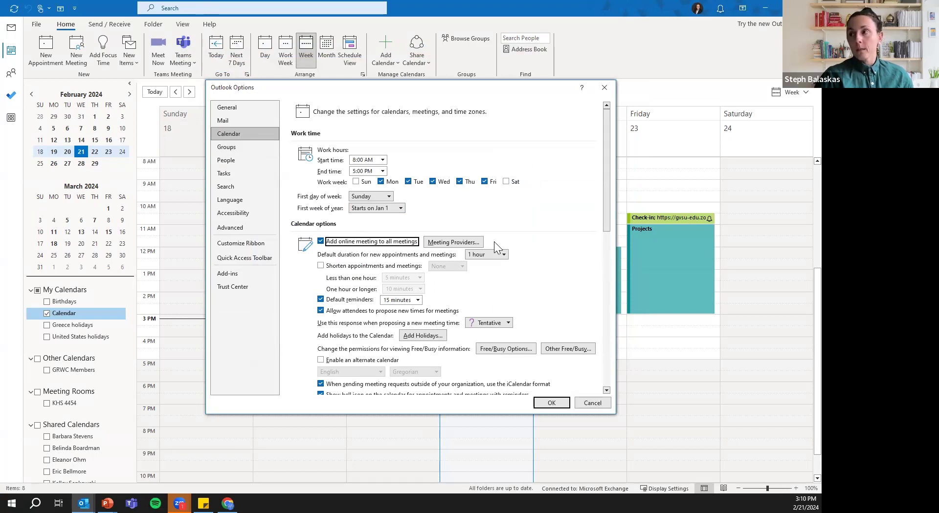
{"action": "left_click", "coordinate": [473, 244]}
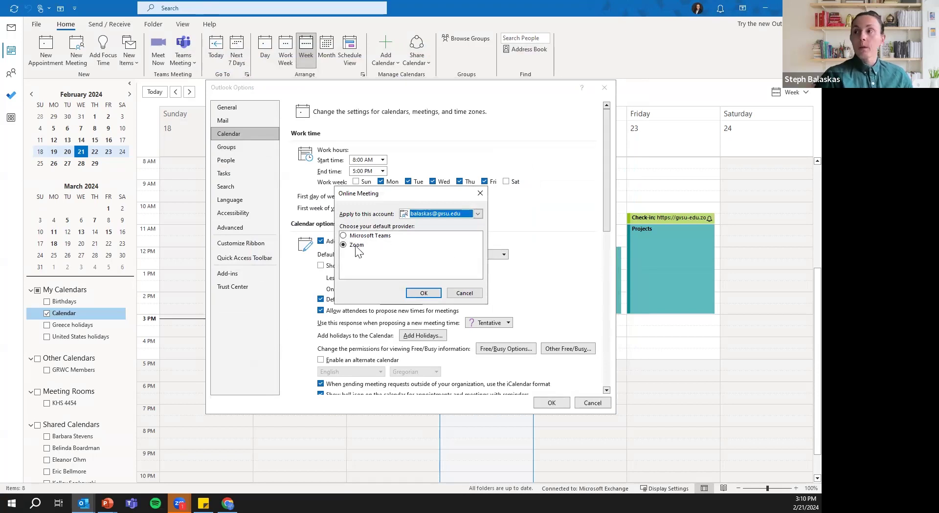
{"action": "left_click", "coordinate": [420, 294]}
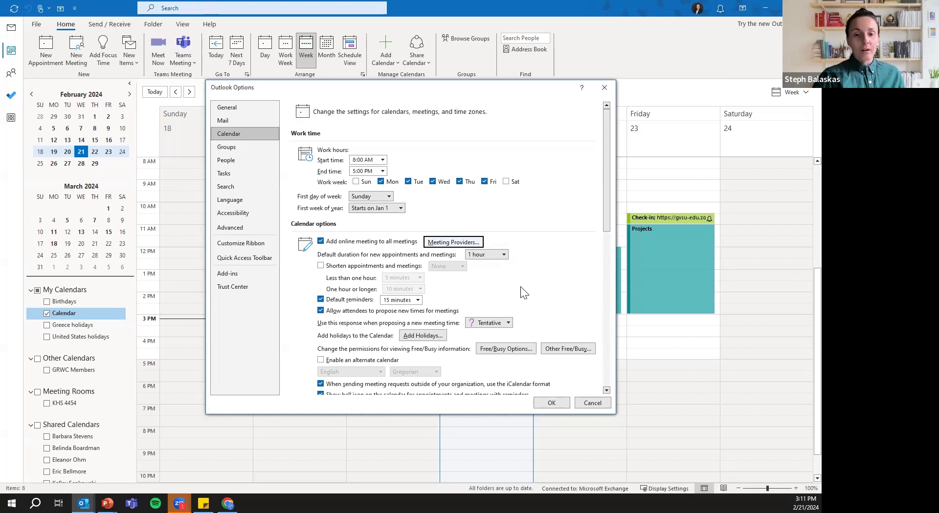
- Disable adding an online meeting to all meetings and close the options, returning to the week calendar
{"action": "left_click", "coordinate": [322, 242]}
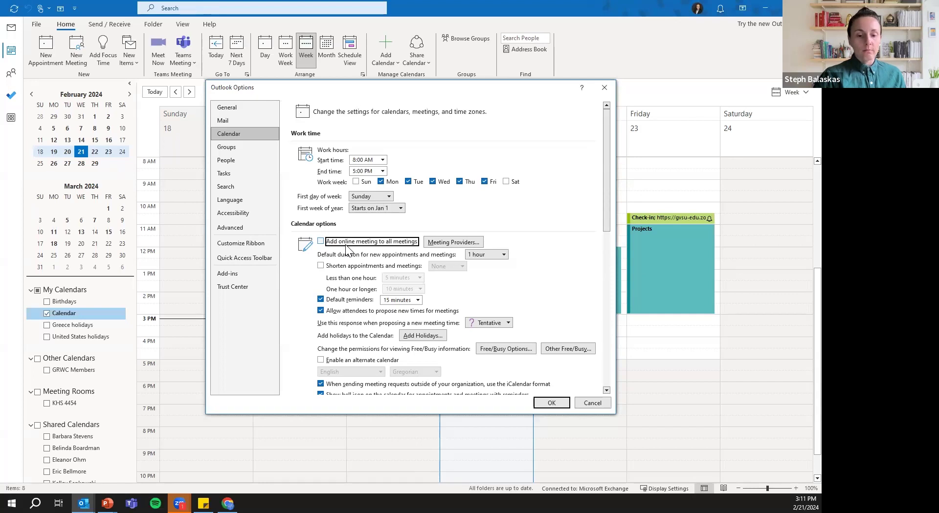
{"action": "left_click", "coordinate": [606, 89]}
{"action": "mouse_move", "coordinate": [390, 231]}
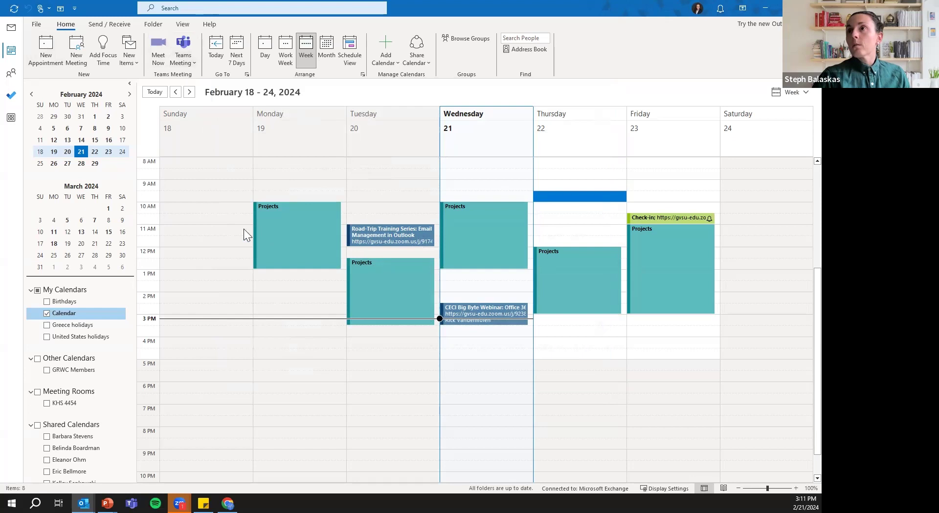
{"action": "left_click", "coordinate": [224, 240]}
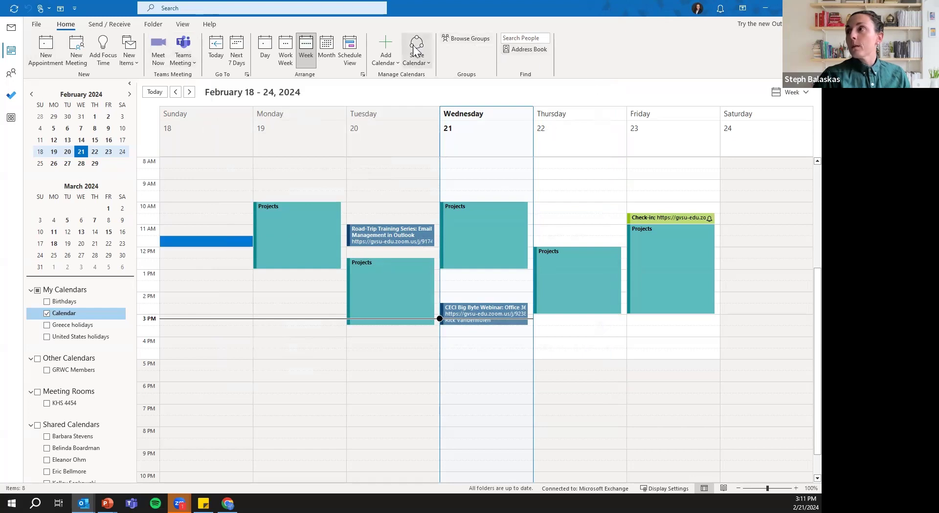
- Try to open web add-in management in Chrome, maximize it, then open the Bookings homepage and dismiss its introduction
{"action": "left_click", "coordinate": [36, 24]}
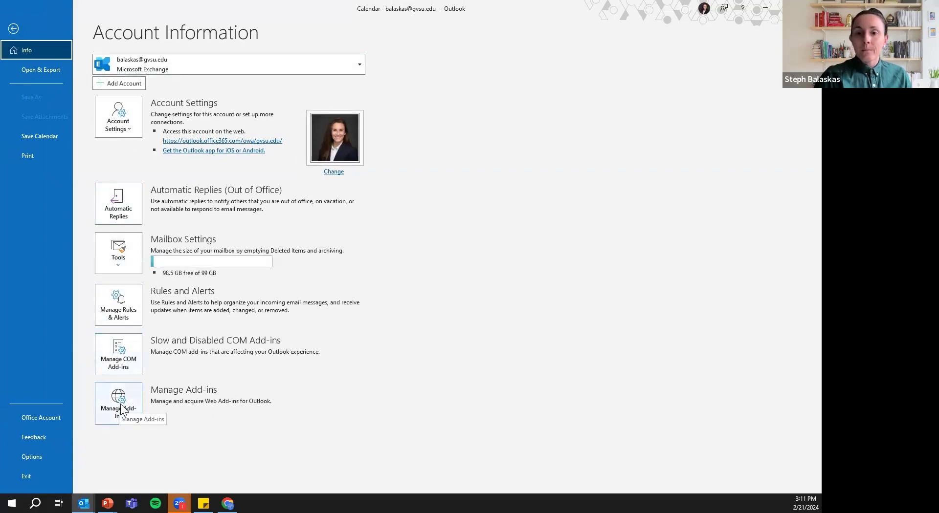
{"action": "left_click", "coordinate": [15, 29]}
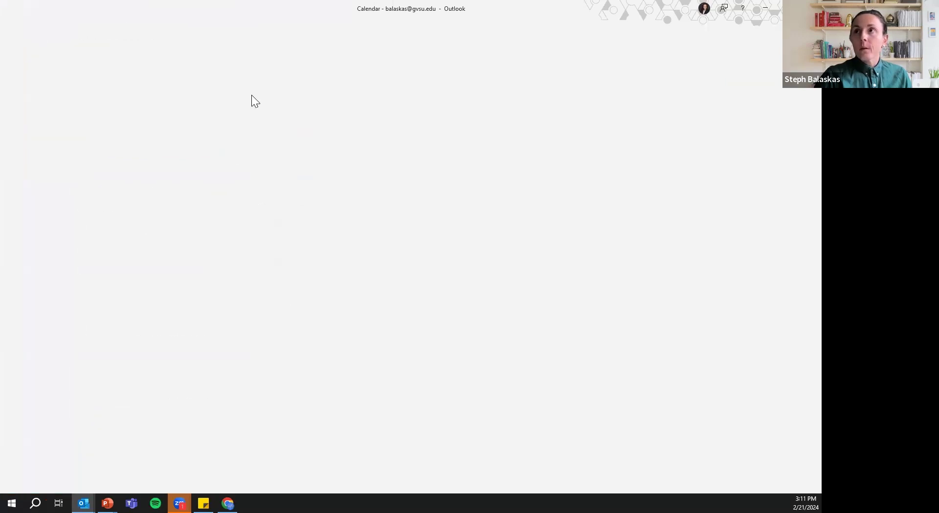
{"action": "left_click", "coordinate": [35, 22]}
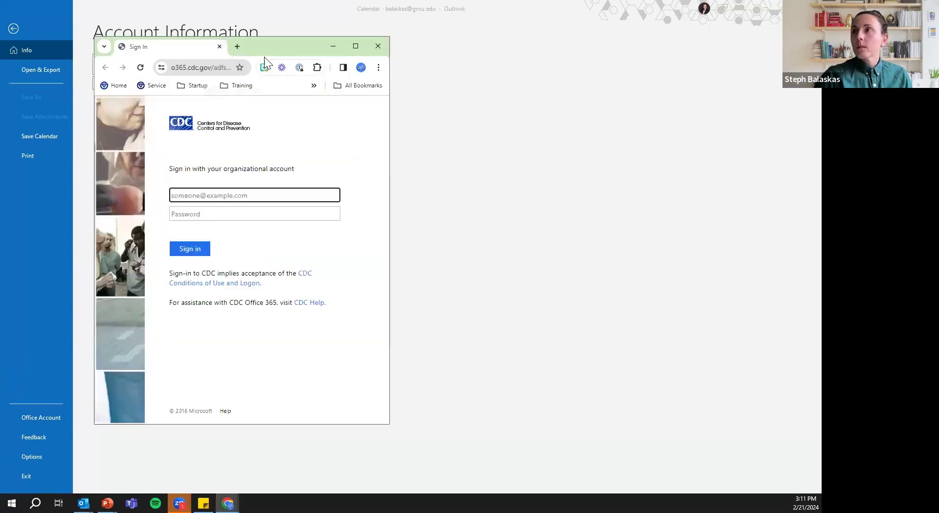
{"action": "left_click", "coordinate": [360, 46]}
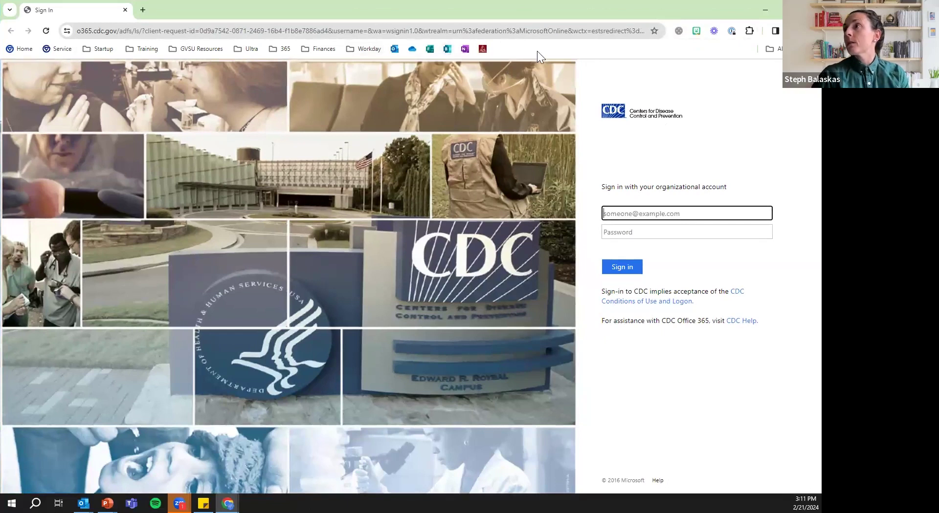
{"action": "left_click", "coordinate": [393, 51]}
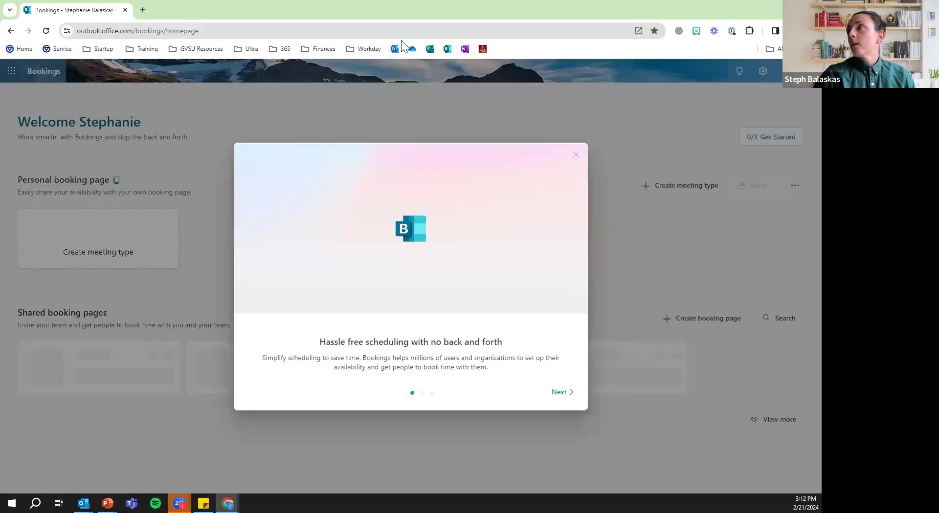
{"action": "left_click", "coordinate": [576, 154]}
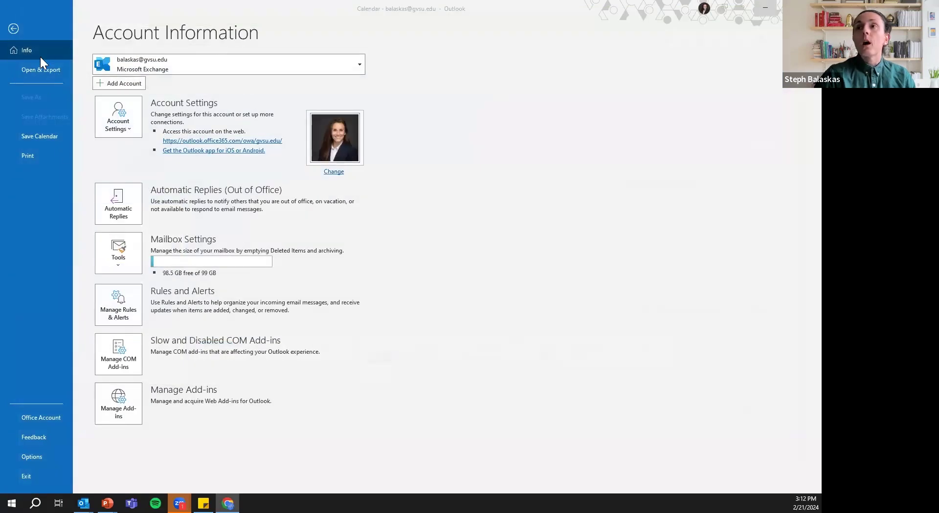
- Try again to open the Manage Add-ins page from Account Information, then return to the week calendar
{"action": "left_click", "coordinate": [121, 409]}
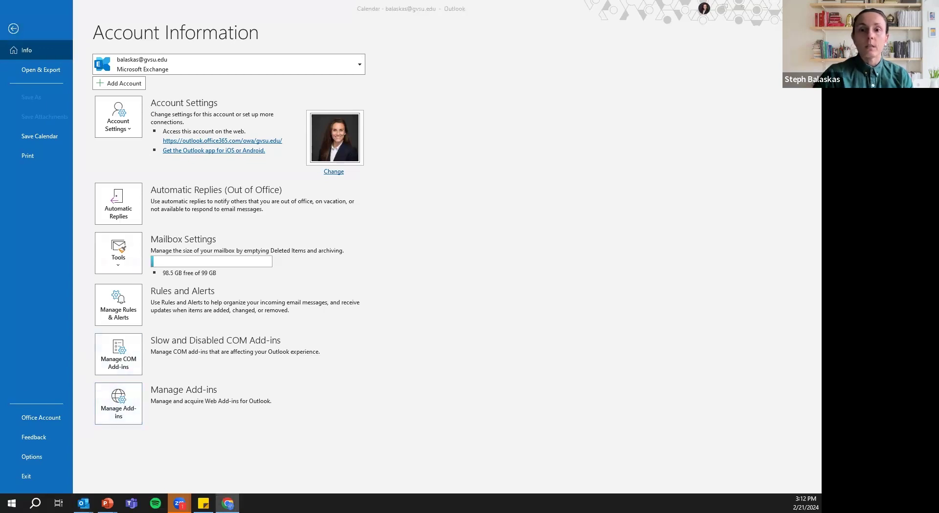
{"action": "left_click", "coordinate": [119, 404]}
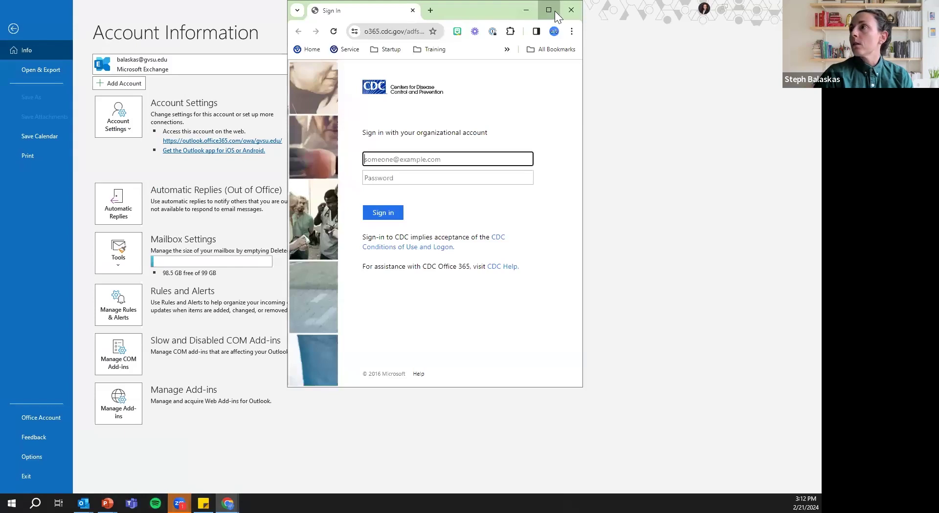
{"action": "left_click", "coordinate": [549, 10]}
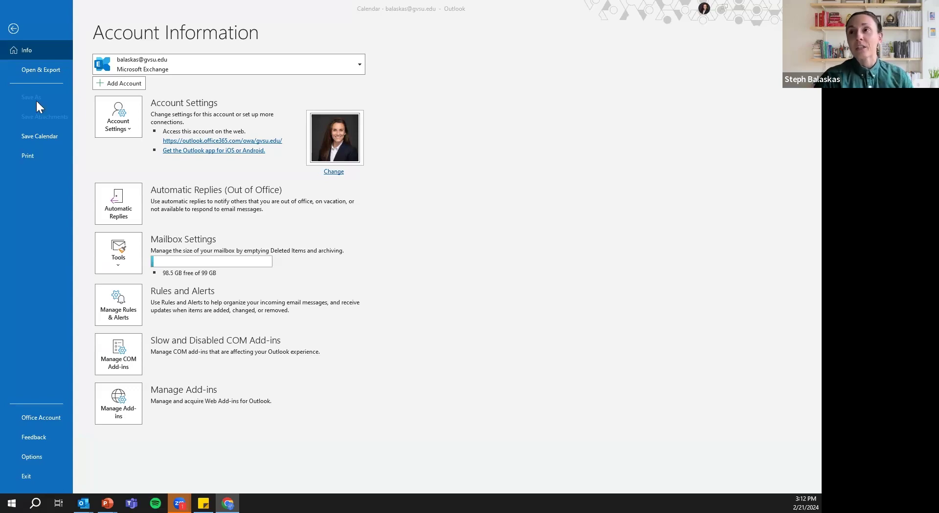
{"action": "key", "text": "alt+Tab"}
{"action": "left_click", "coordinate": [27, 29]}
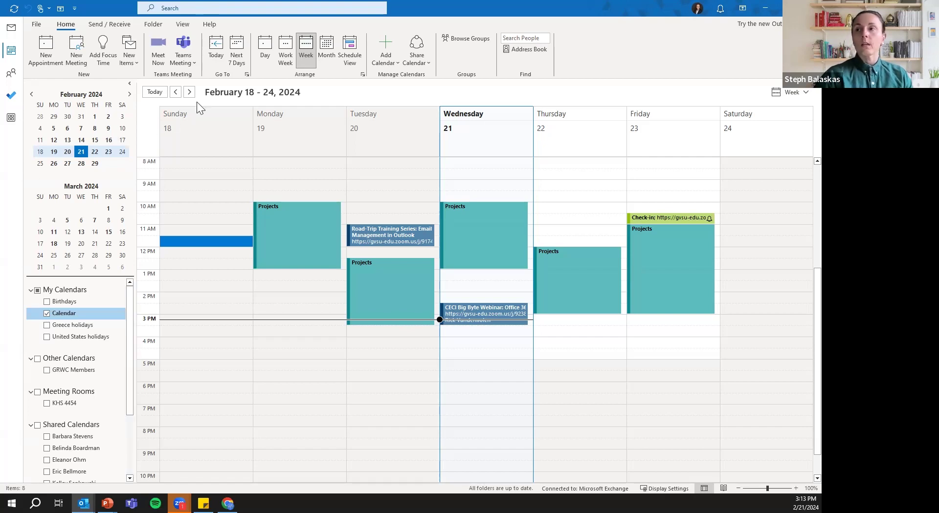
- In the calendar options, enable shortening appointments and meetings with End early, using 5 minutes for under an hour and 10 minutes for longer ones
{"action": "left_click", "coordinate": [36, 24]}
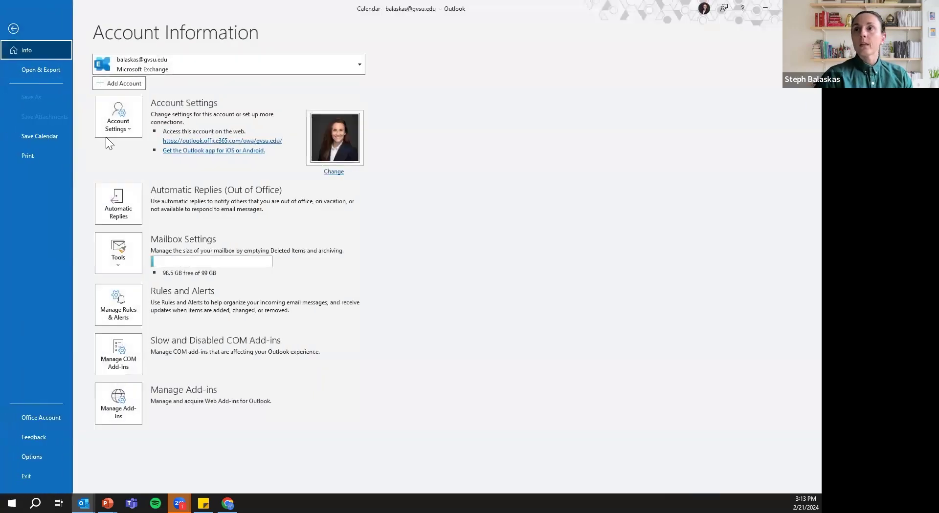
{"action": "left_click", "coordinate": [48, 456]}
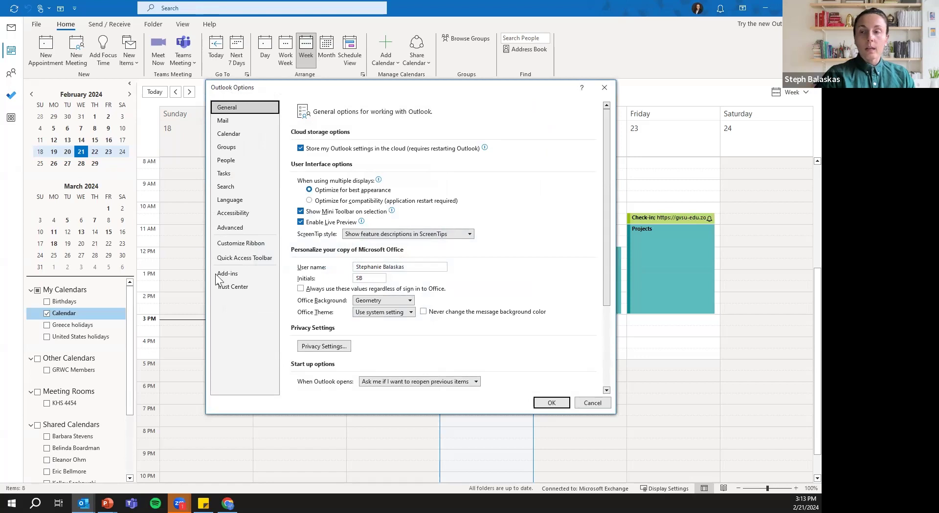
{"action": "left_click", "coordinate": [246, 132]}
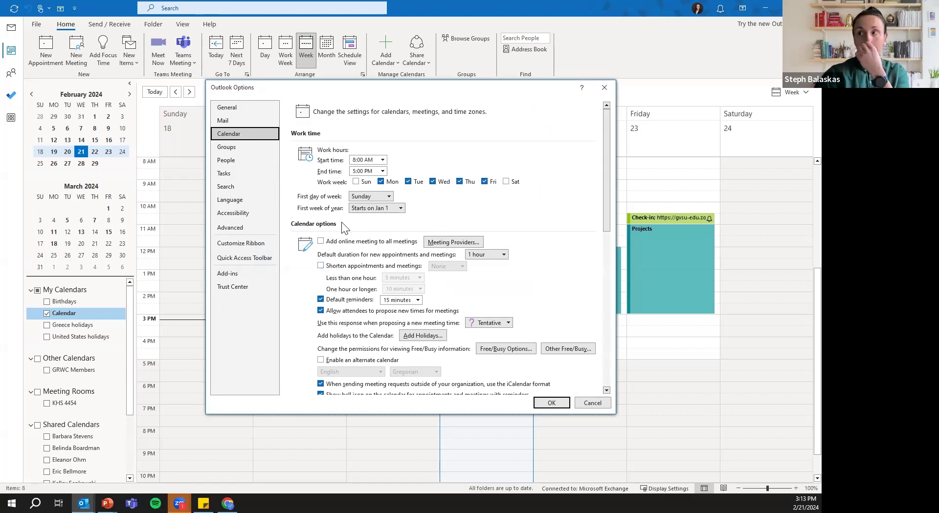
{"action": "left_click", "coordinate": [346, 266]}
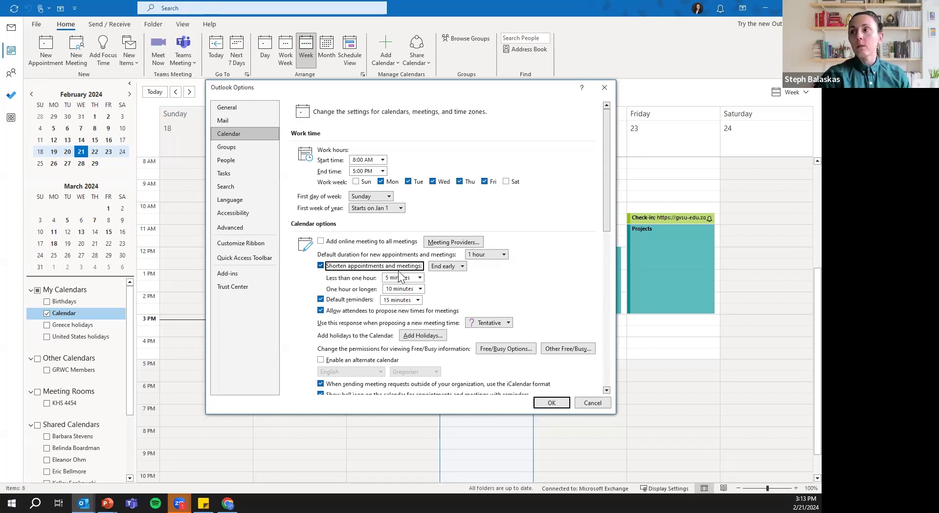
{"action": "left_click", "coordinate": [461, 266]}
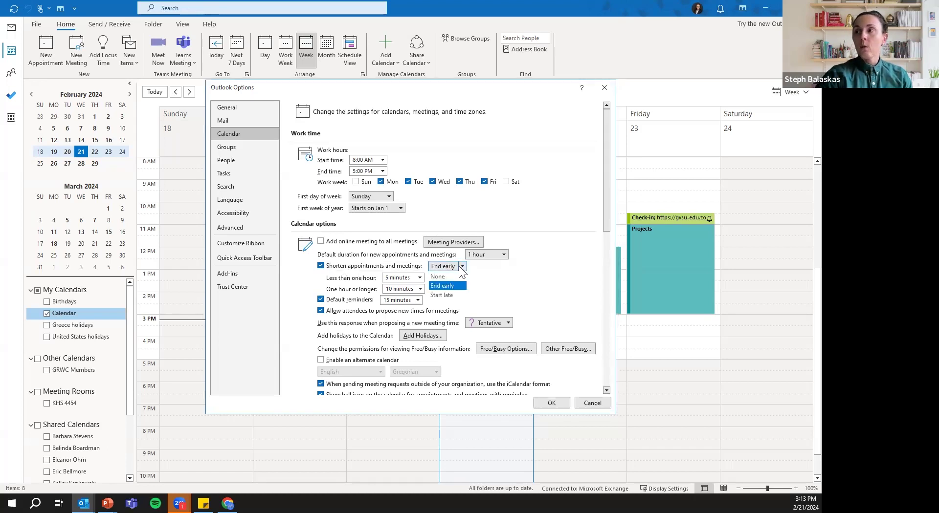
{"action": "left_click", "coordinate": [462, 267]}
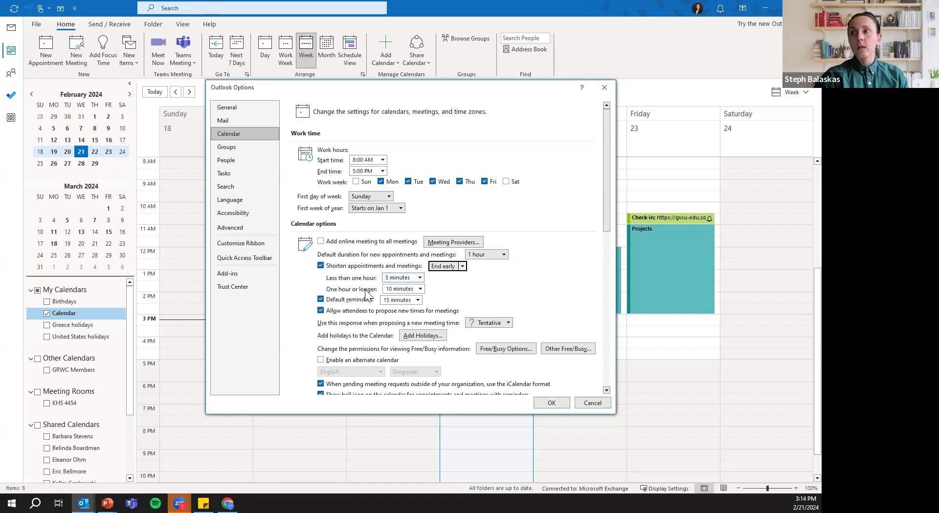
{"action": "left_click", "coordinate": [421, 289]}
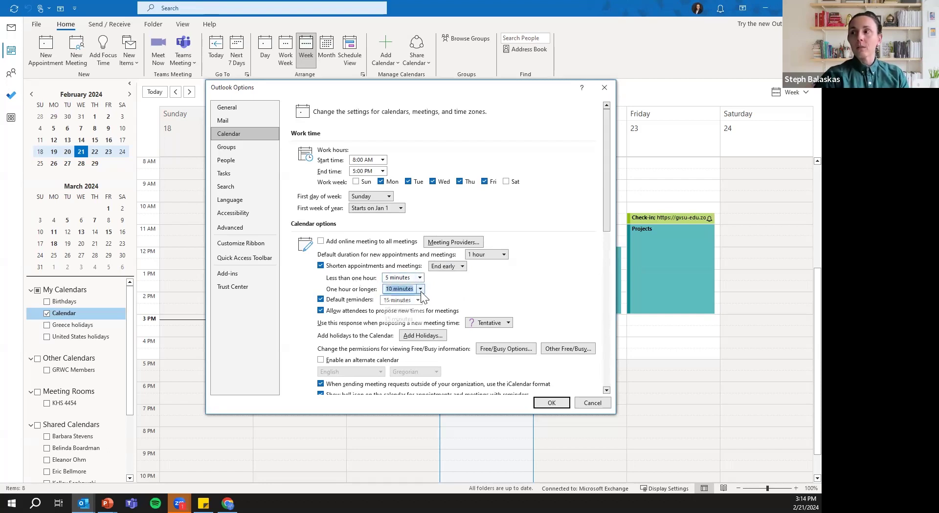
{"action": "left_click", "coordinate": [421, 293]}
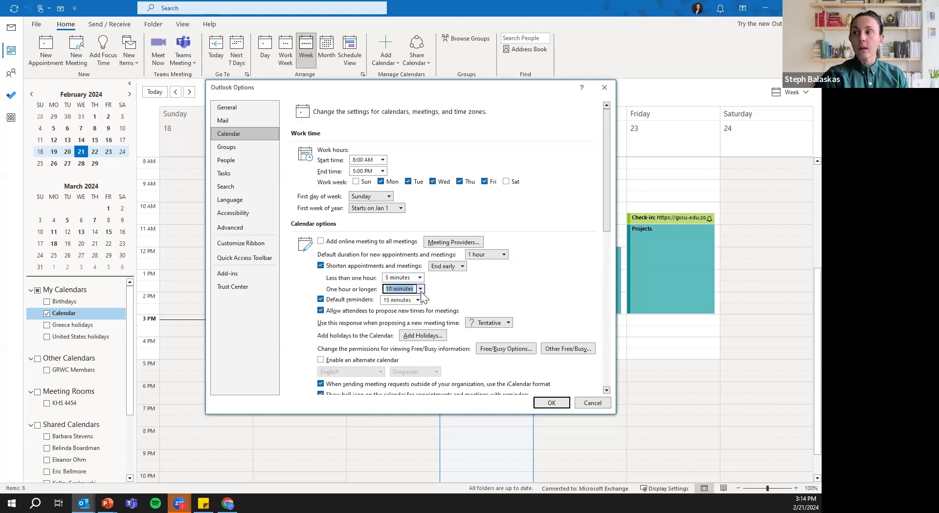
{"action": "left_click", "coordinate": [551, 404]}
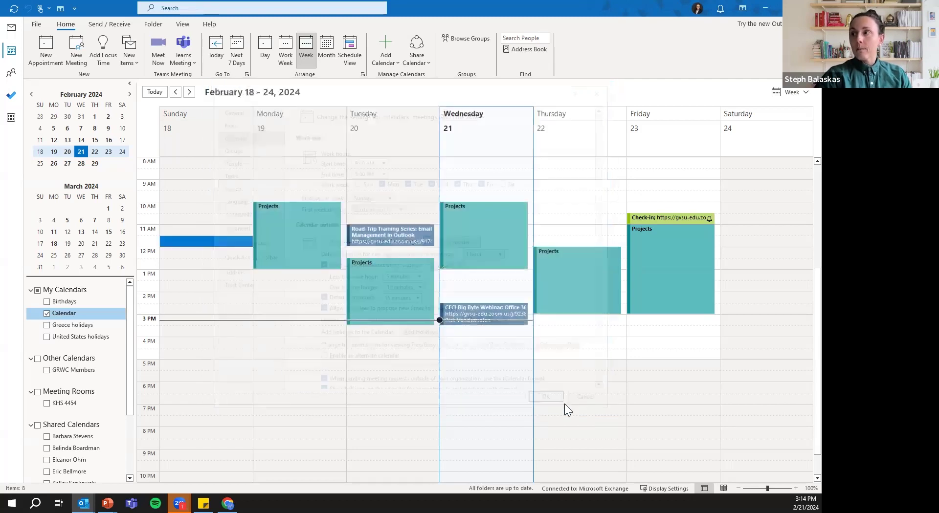
- Start a 10:00 AM appointment on Thursday, February 22, set its end time to 10:50 AM, and discard it without saving
{"action": "left_click", "coordinate": [545, 205]}
{"action": "double_click", "coordinate": [546, 205]}
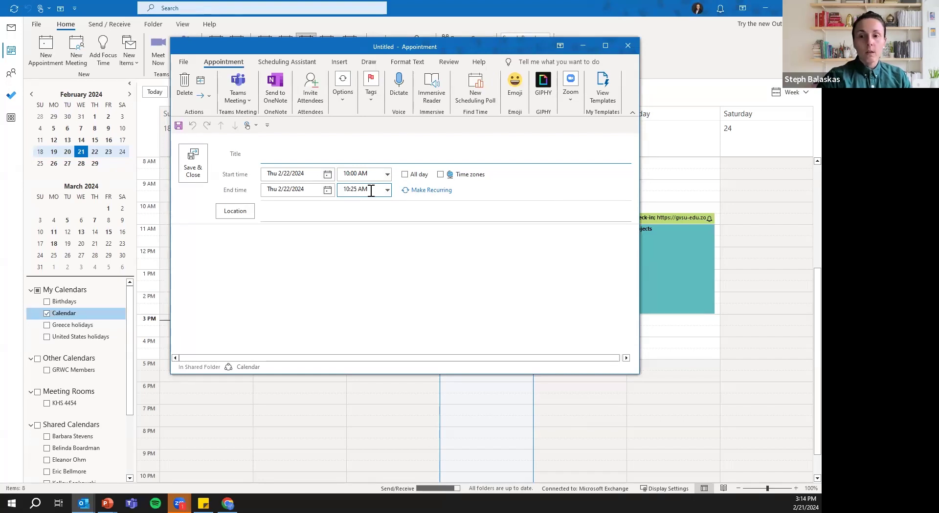
{"action": "left_click", "coordinate": [386, 190]}
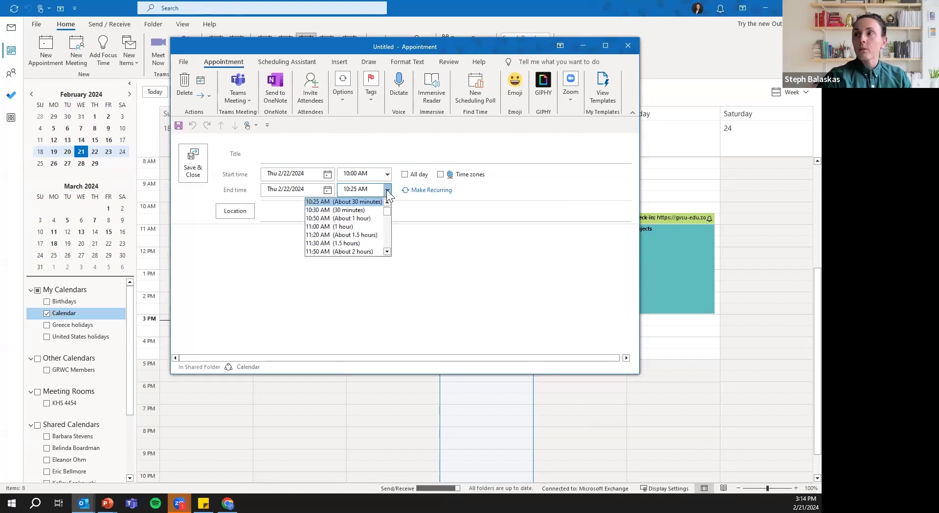
{"action": "left_click", "coordinate": [373, 217]}
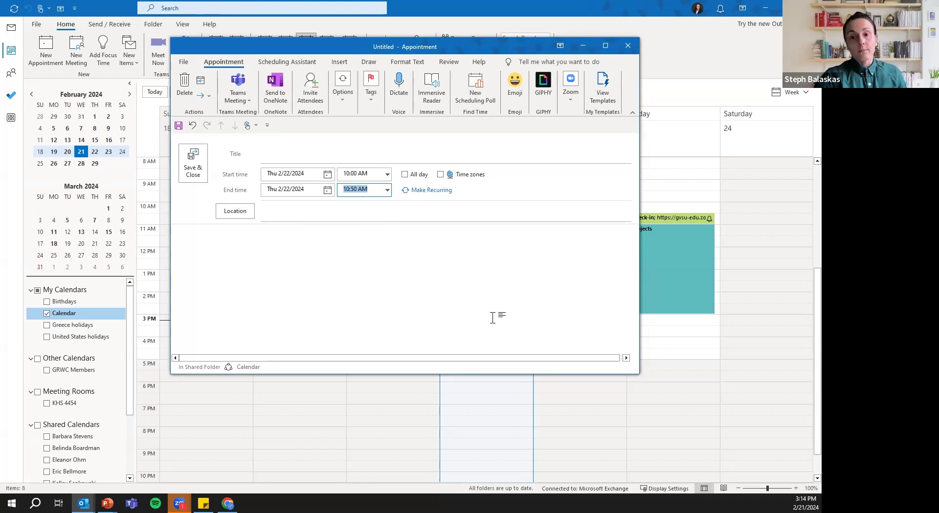
{"action": "left_click", "coordinate": [627, 44]}
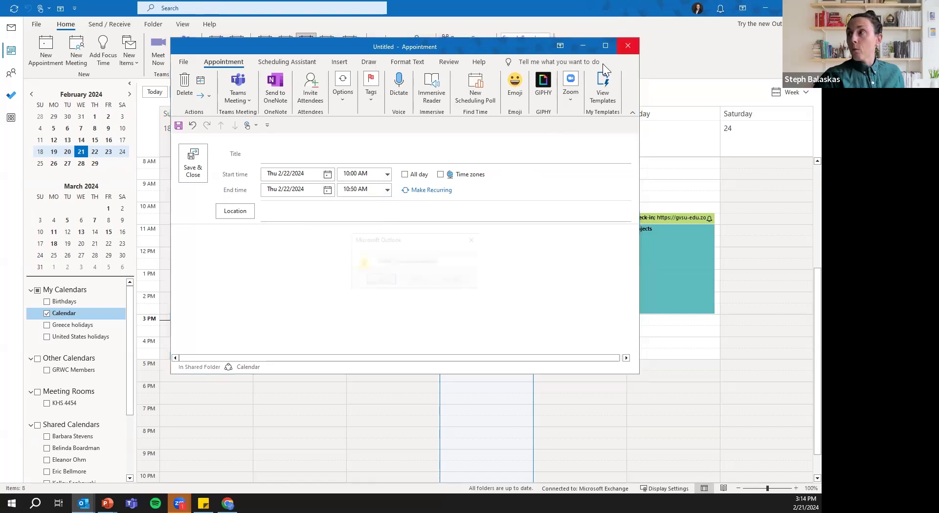
{"action": "left_click", "coordinate": [414, 279]}
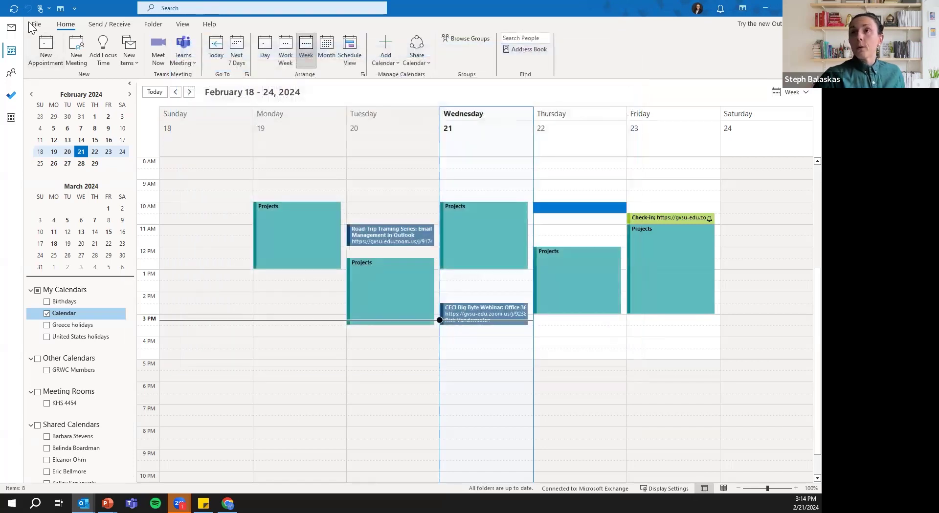
- Disable shortening appointments and meetings in the calendar options and save the change
{"action": "left_click", "coordinate": [31, 26]}
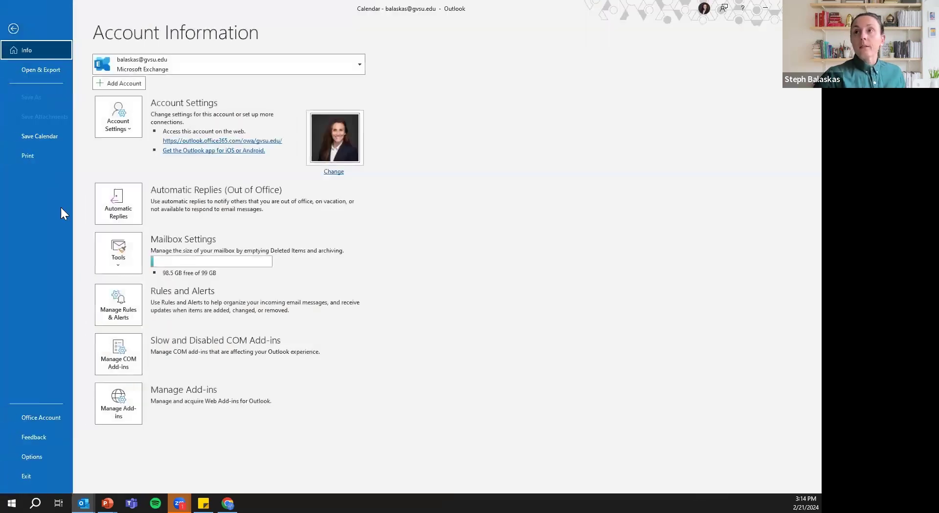
{"action": "left_click", "coordinate": [28, 455]}
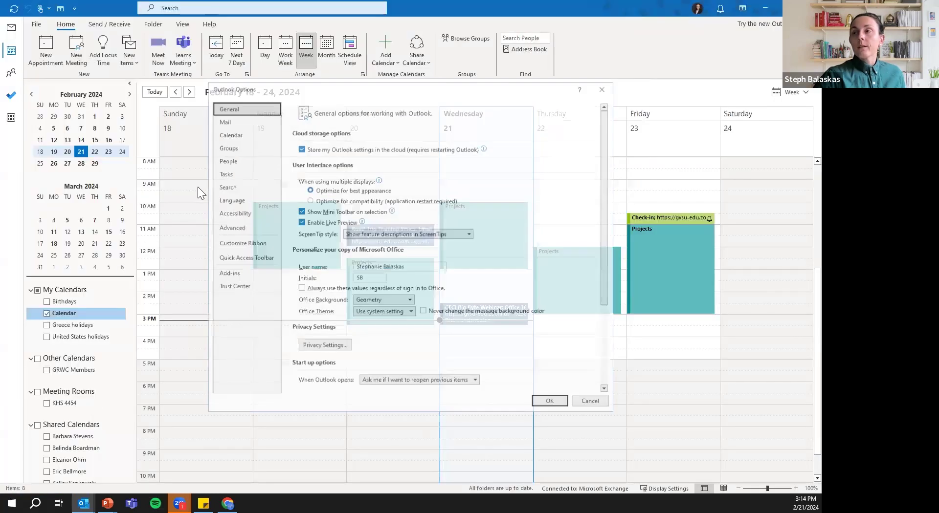
{"action": "left_click", "coordinate": [249, 132]}
{"action": "left_click", "coordinate": [322, 266]}
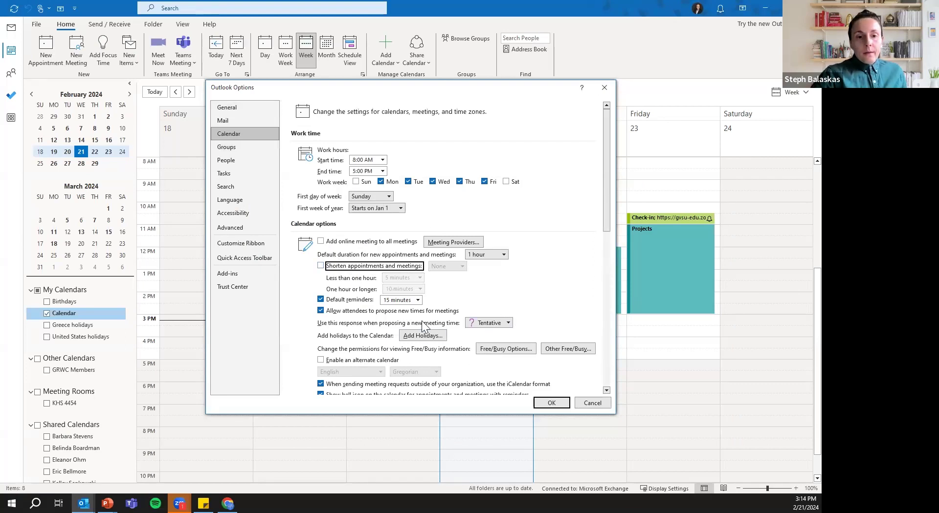
{"action": "left_click", "coordinate": [543, 403]}
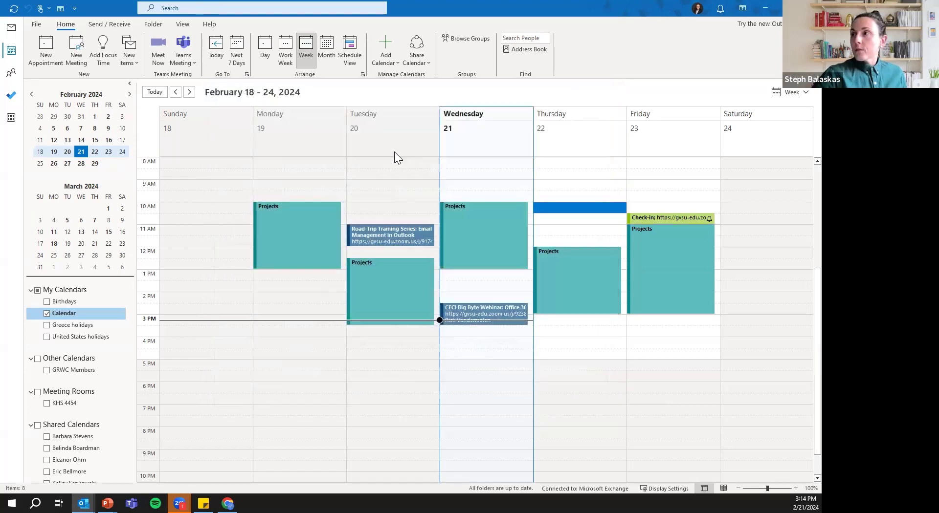
- Create a calendar appointment from the newest inbox message about the AP Committee PD Event, review it, and close it without saving
{"action": "left_click", "coordinate": [21, 30]}
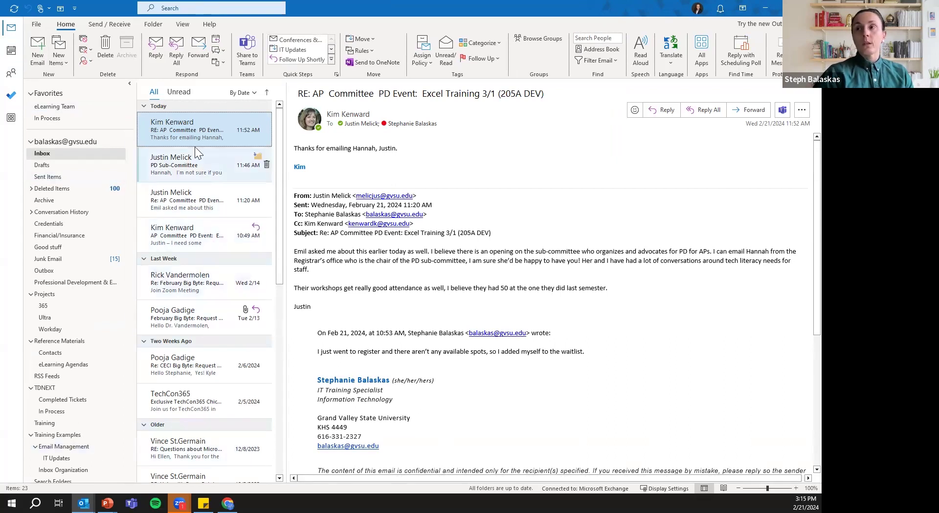
{"action": "left_click_drag", "start_coordinate": [187, 131], "coordinate": [12, 54]}
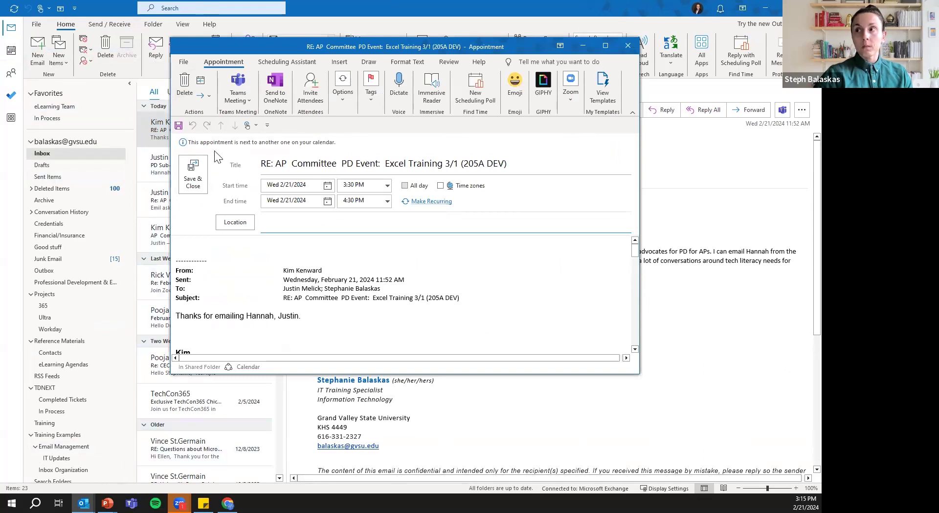
{"action": "scroll", "coordinate": [263, 288], "scroll_direction": "down", "scroll_amount": 1}
{"action": "scroll", "coordinate": [259, 285], "scroll_direction": "up", "scroll_amount": 1}
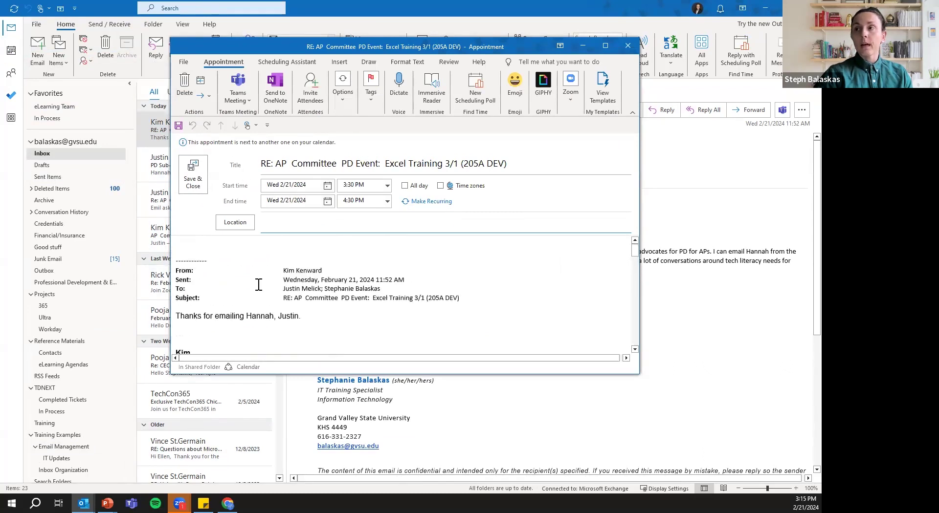
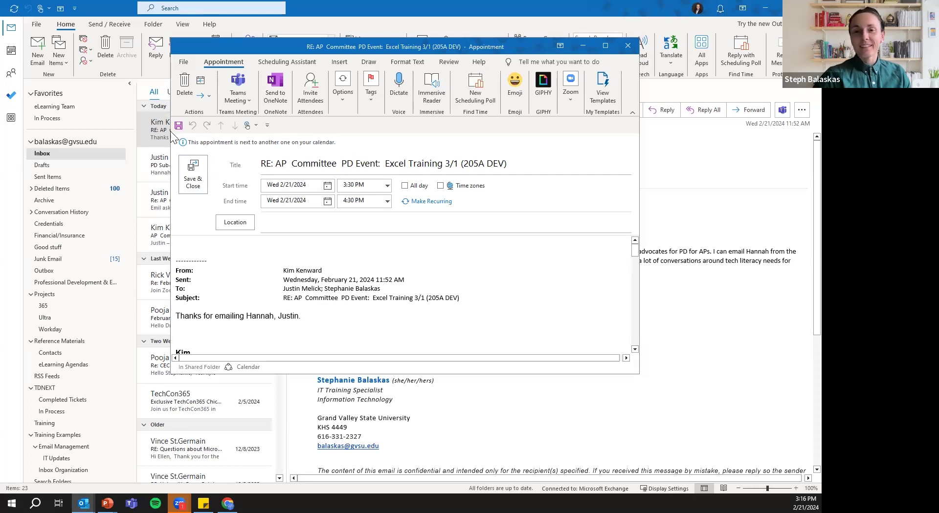
{"action": "left_click", "coordinate": [628, 47]}
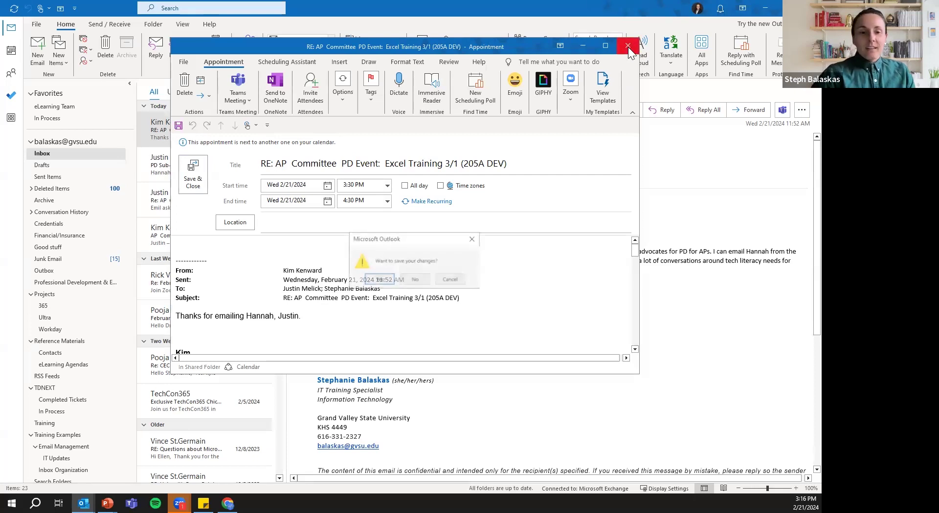
{"action": "left_click", "coordinate": [403, 279]}
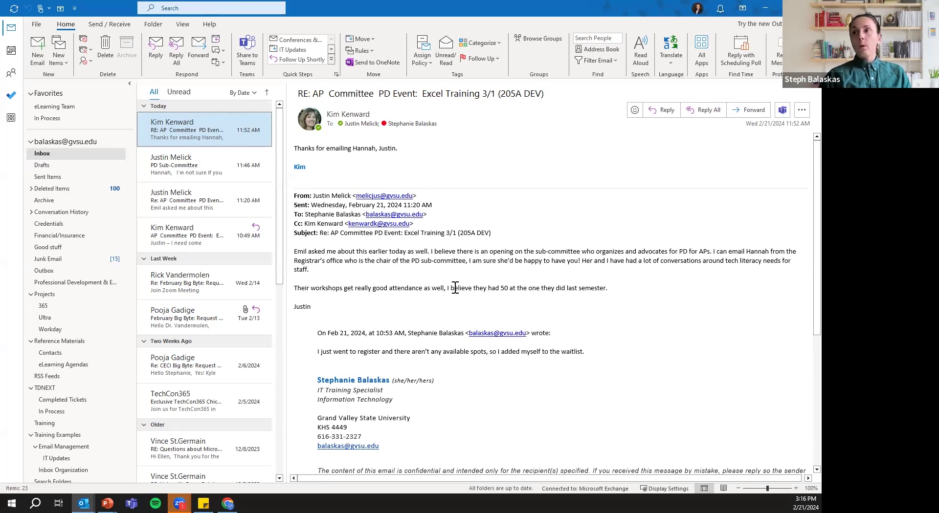
- Create a meeting titled "Test Meet" for Monday, February 19 at 2:30 PM and add a colleague as required attendee
{"action": "left_click", "coordinate": [17, 51]}
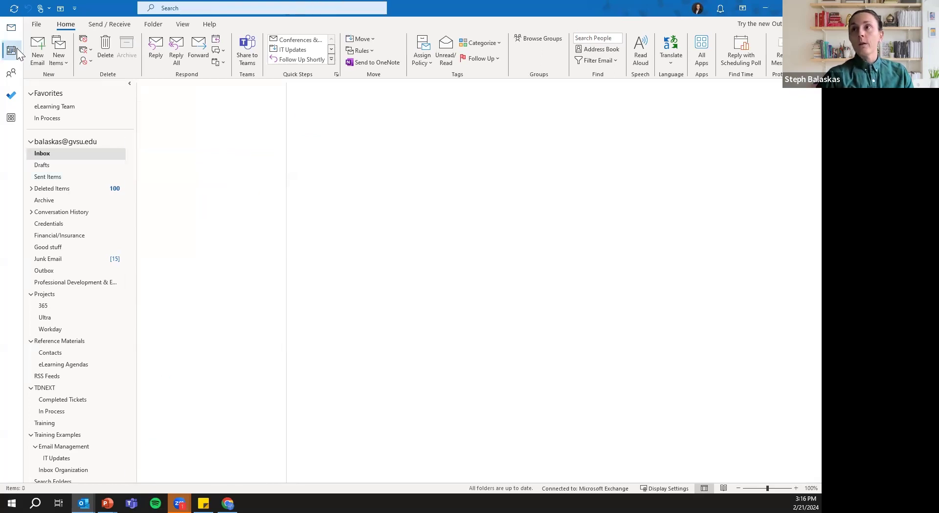
{"action": "double_click", "coordinate": [289, 304]}
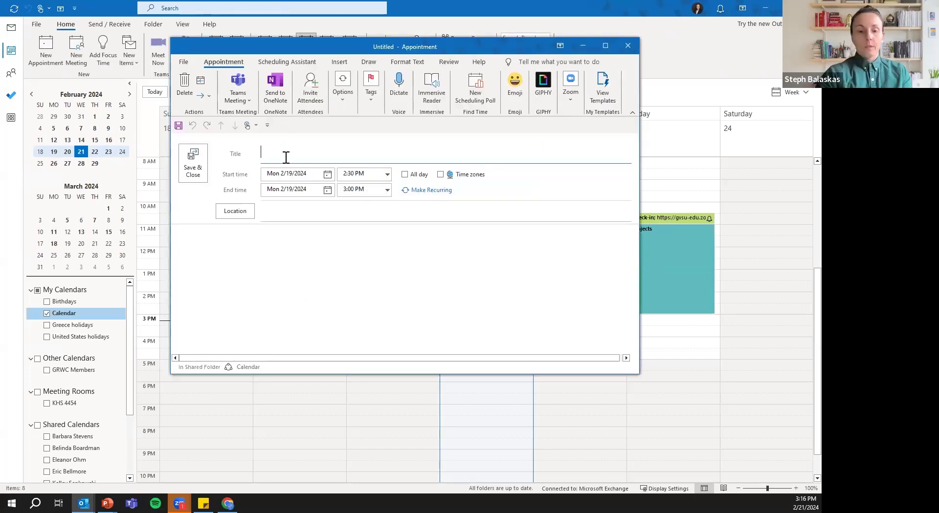
{"action": "type", "text": "Test Meet"}
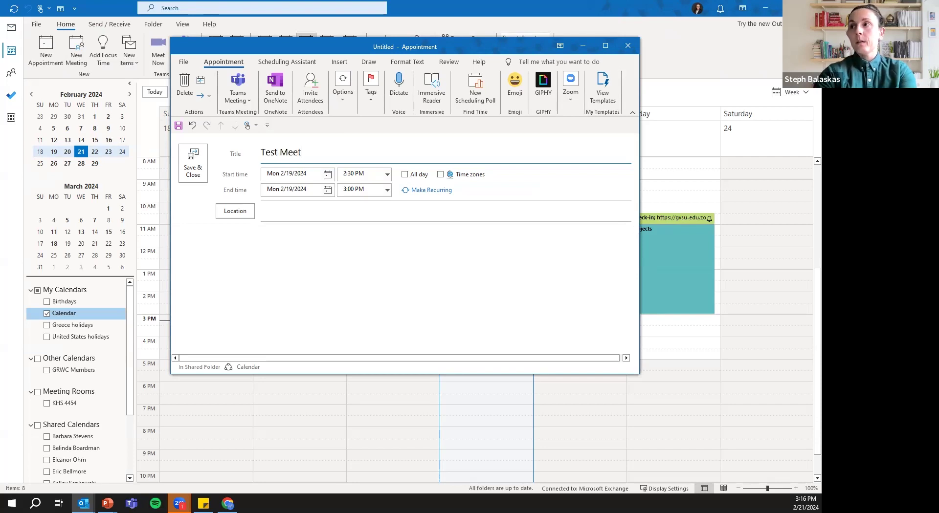
{"action": "left_click", "coordinate": [312, 95]}
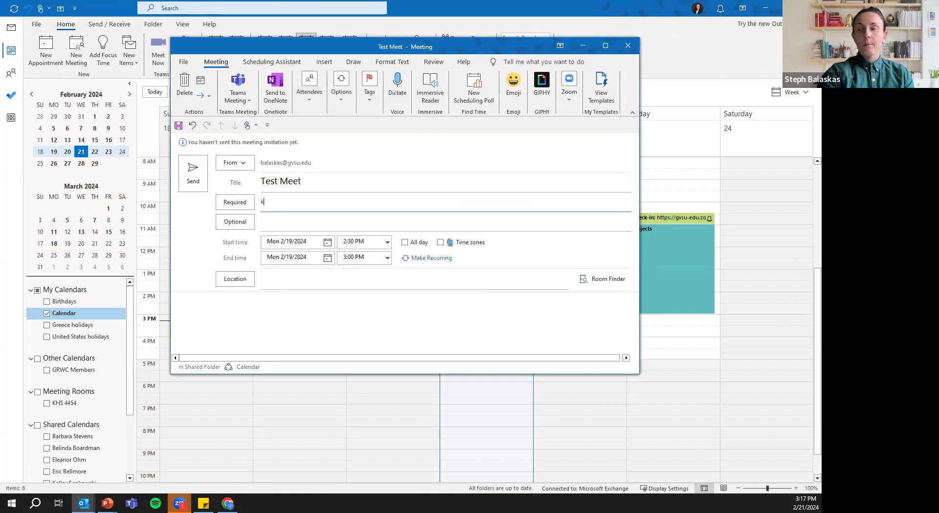
{"action": "type", "text": "kim"}
{"action": "left_click", "coordinate": [341, 226]}
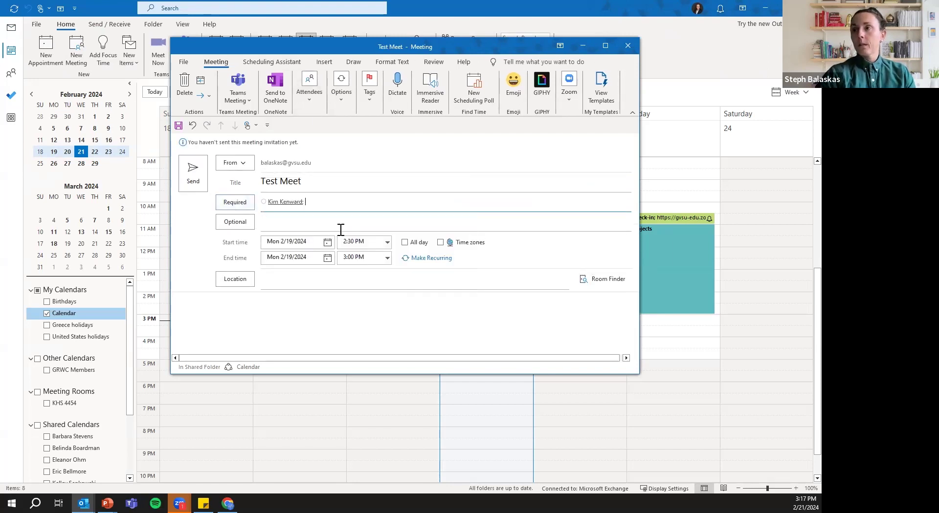
- Add two colleagues from the suggested contacts as optional attendees of the Test Meet meeting
{"action": "key", "text": "Tab"}
{"action": "type", "text": "ky"}
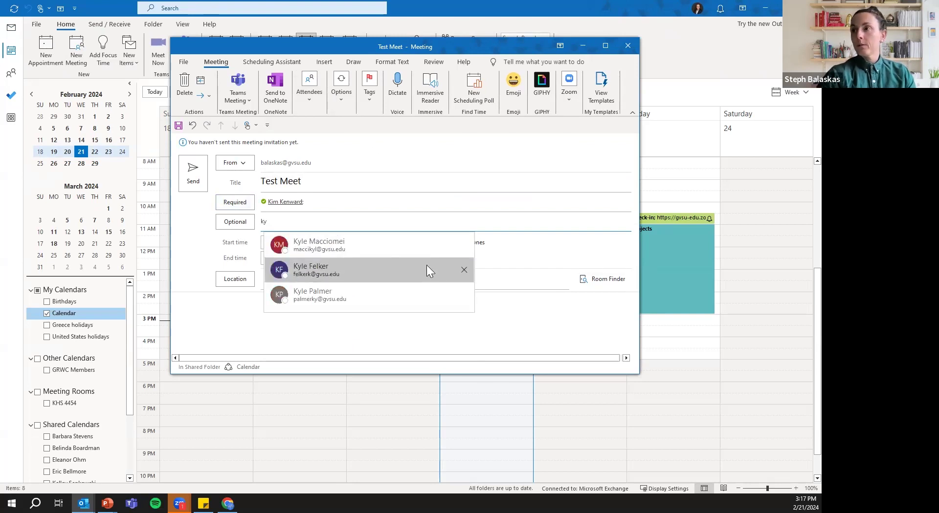
{"action": "key", "text": "Return"}
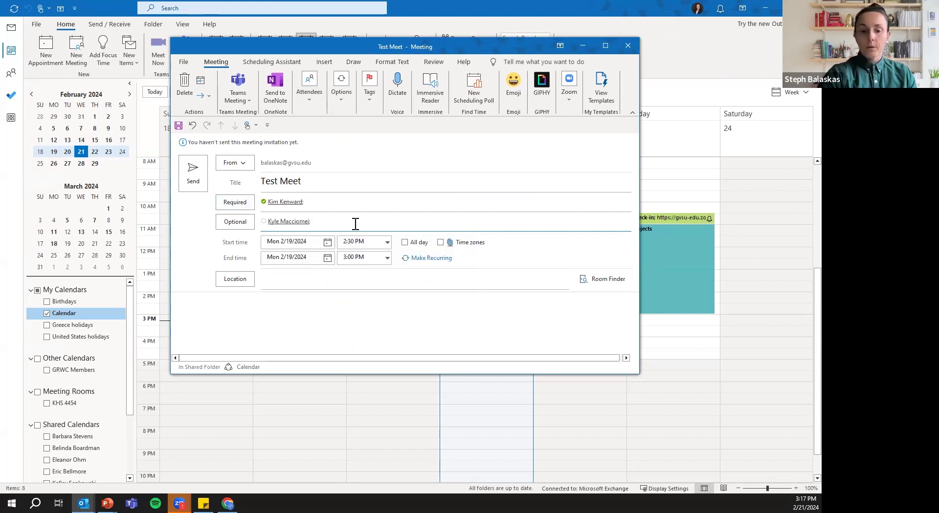
{"action": "type", "text": "no"}
{"action": "left_click", "coordinate": [358, 243]}
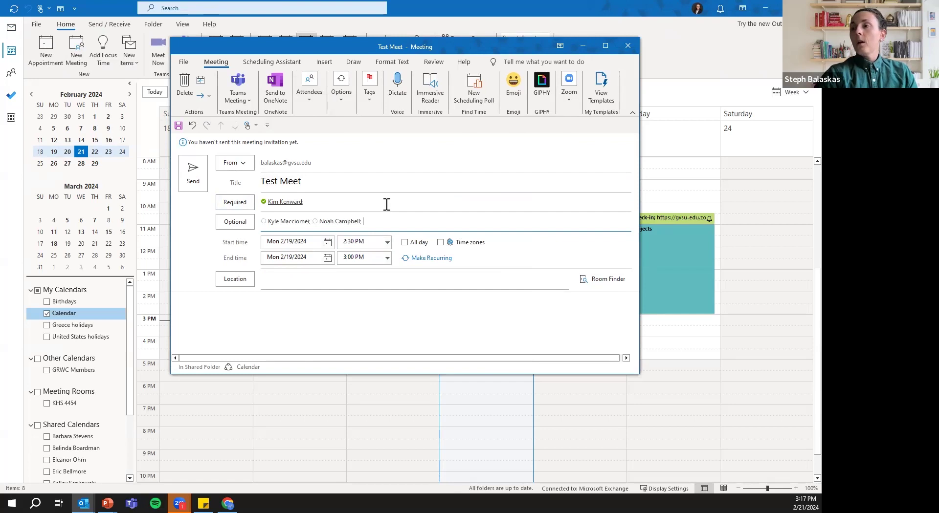
- Set the meeting's end time to 3:30 PM and open the Scheduling Assistant to check attendee availability
{"action": "left_click", "coordinate": [387, 259]}
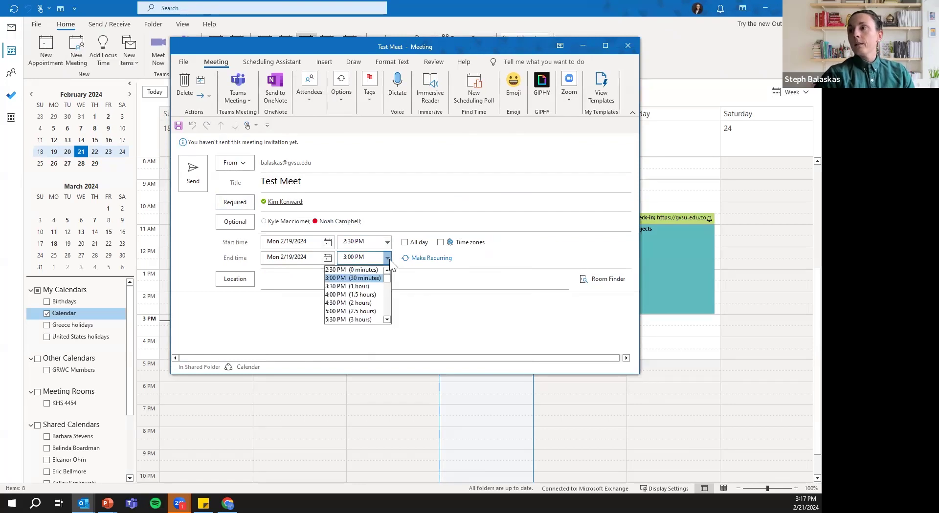
{"action": "left_click", "coordinate": [374, 288]}
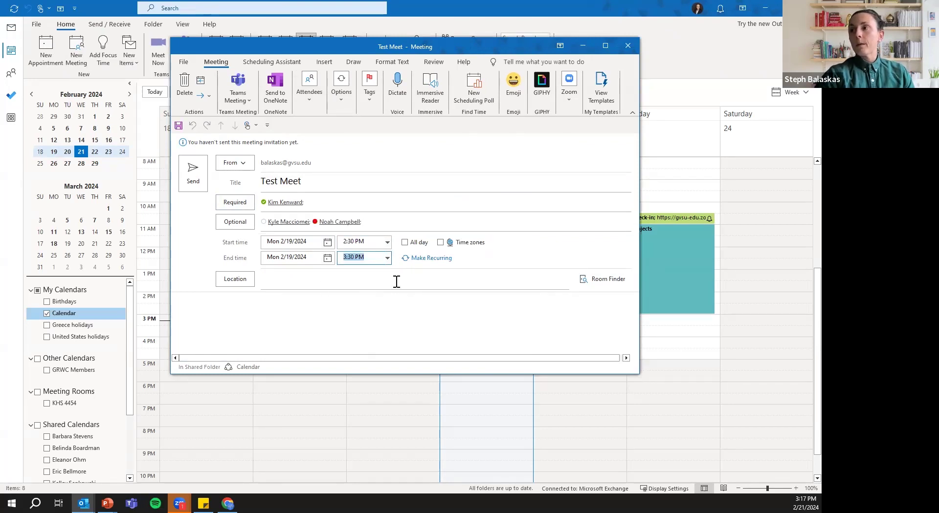
{"action": "left_click", "coordinate": [292, 62]}
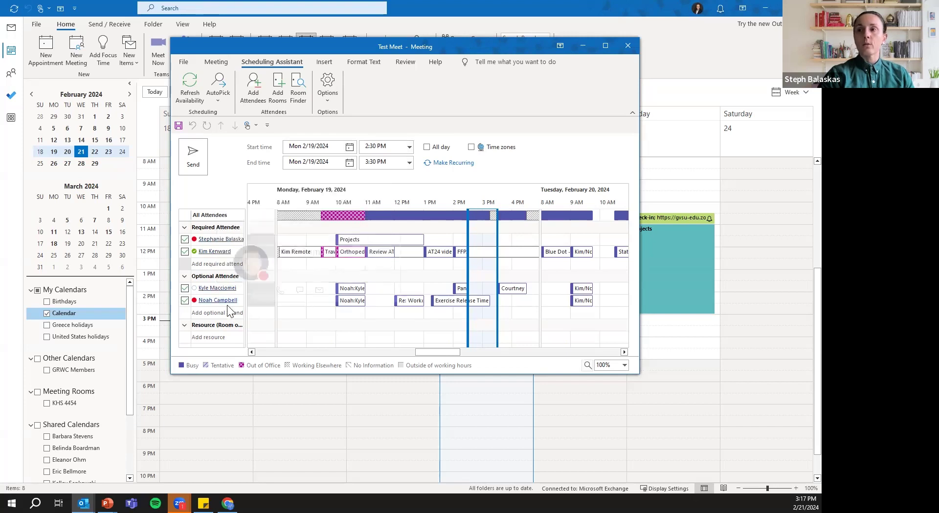
- Add room KHS 4454 as a resource of the Test Meet meeting and refresh availability to check the room's free times
{"action": "left_click", "coordinate": [204, 337]}
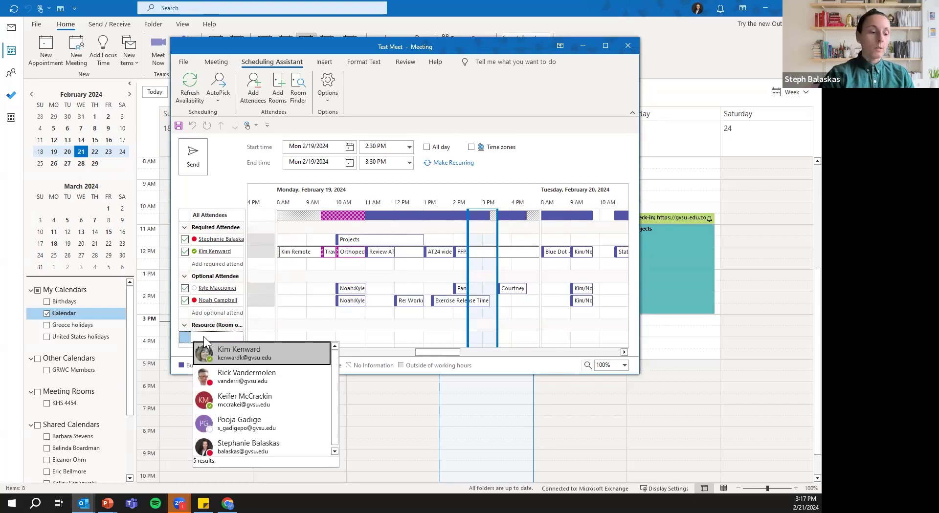
{"action": "type", "text": "kh"}
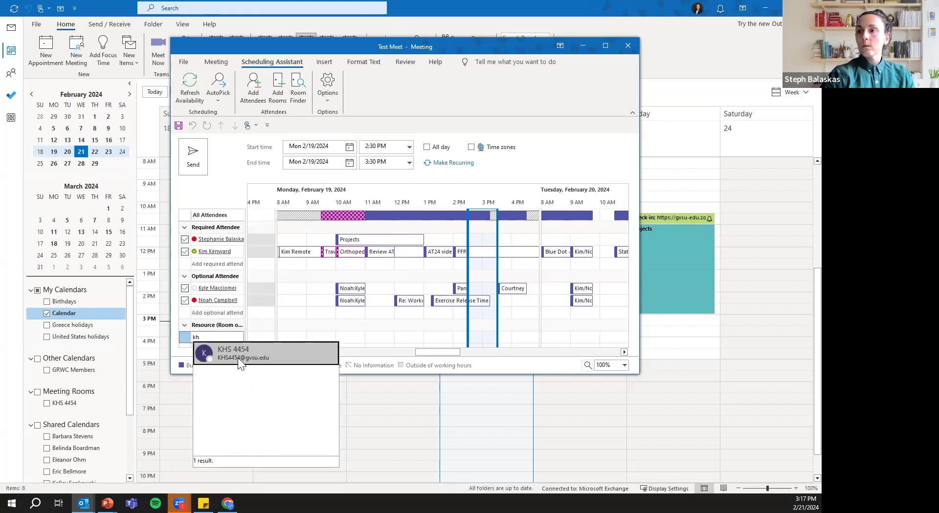
{"action": "left_click", "coordinate": [277, 358]}
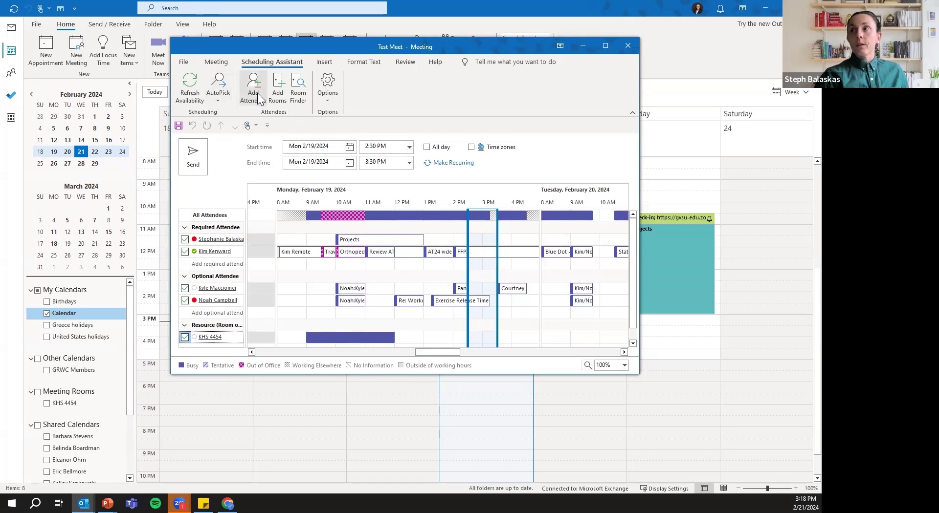
{"action": "left_click", "coordinate": [190, 96]}
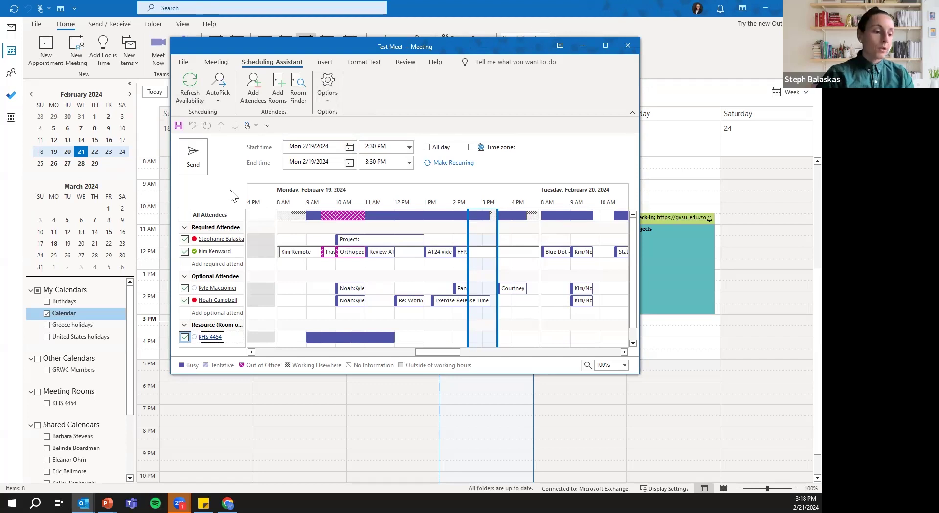
{"action": "left_click_drag", "start_coordinate": [424, 354], "coordinate": [424, 354]}
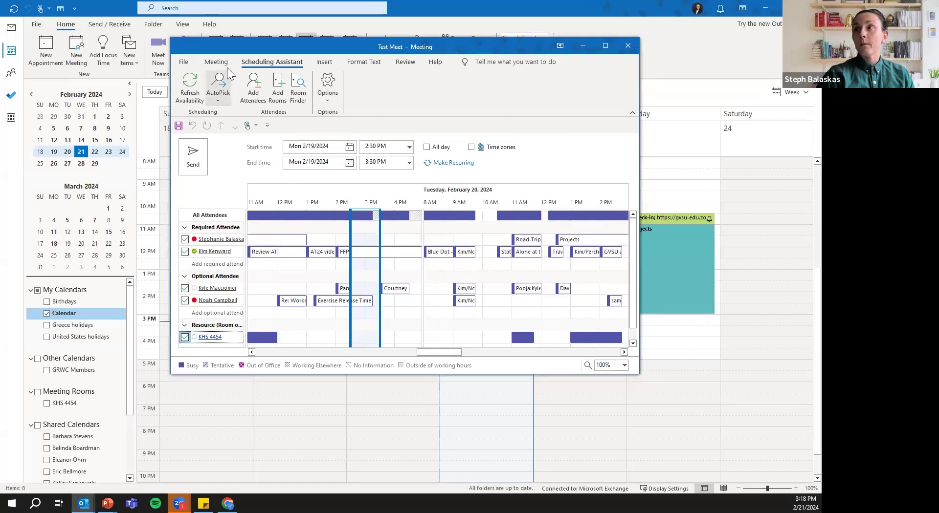
{"action": "left_click", "coordinate": [328, 85]}
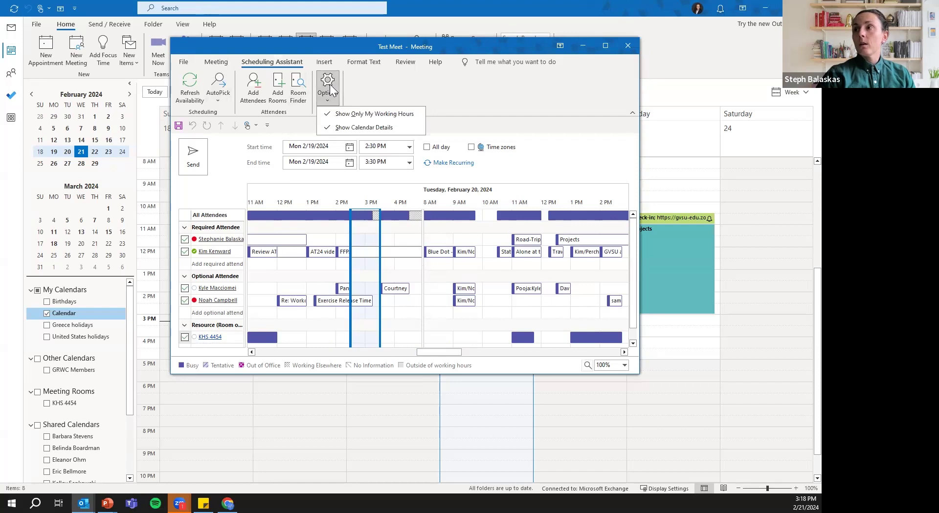
{"action": "left_click", "coordinate": [330, 84]}
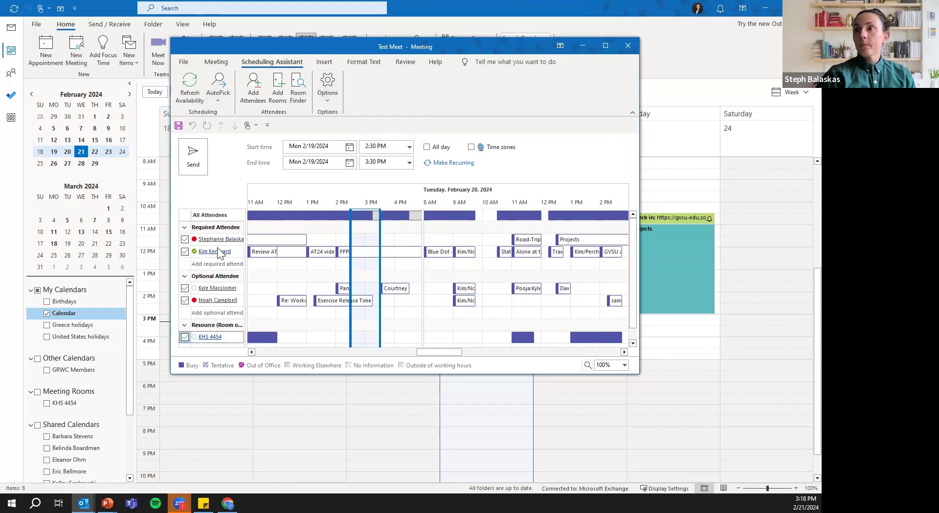
{"action": "left_click", "coordinate": [267, 125]}
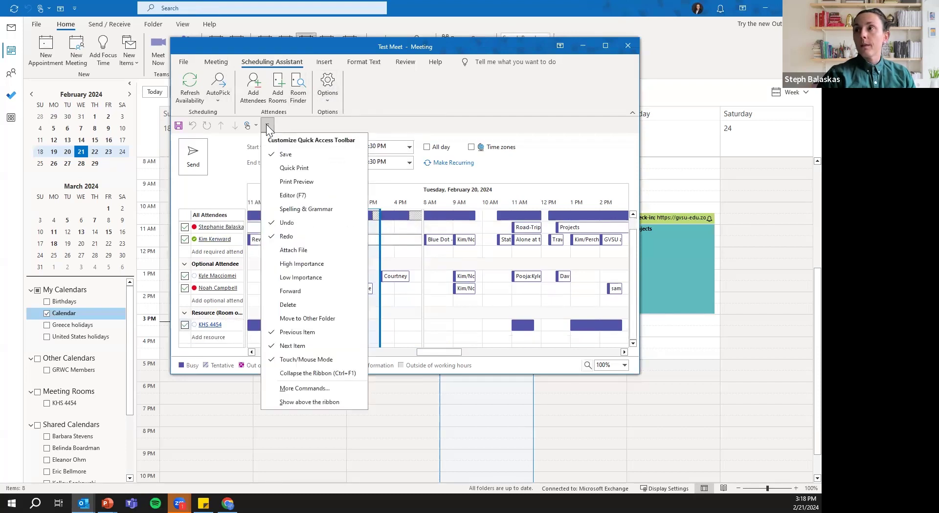
{"action": "left_click", "coordinate": [266, 124]}
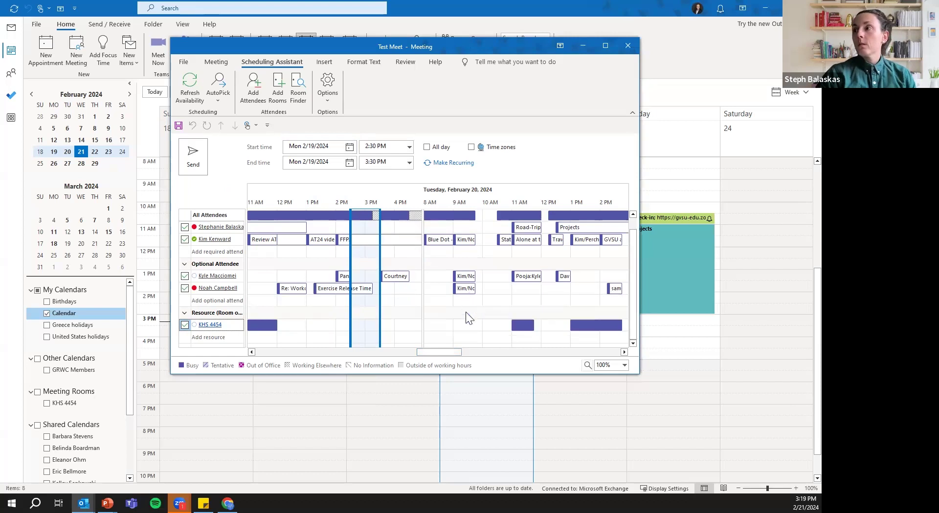
- Shift the Test Meet time slot to 3:00–3:30 PM on Monday, February 19
{"action": "left_click", "coordinate": [402, 162]}
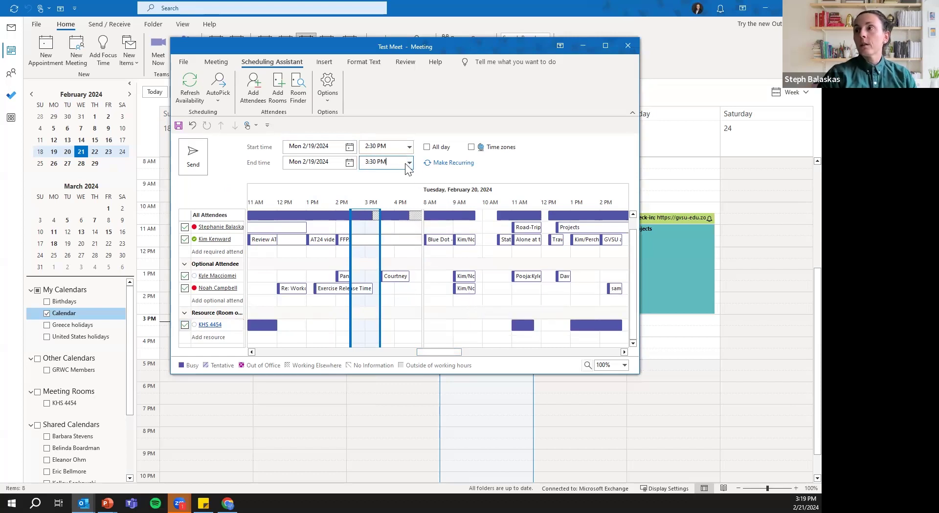
{"action": "left_click", "coordinate": [410, 162]}
{"action": "left_click", "coordinate": [409, 175]}
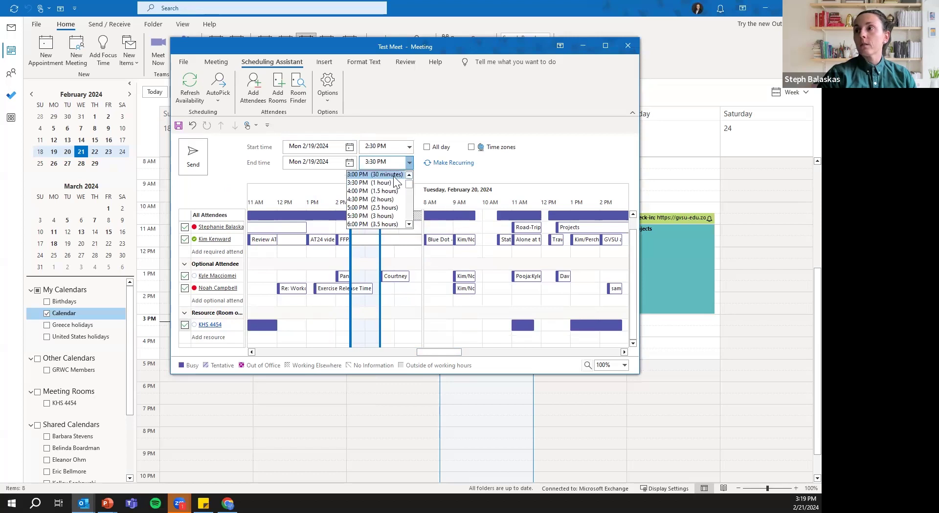
{"action": "left_click", "coordinate": [393, 175]}
{"action": "left_click_drag", "start_coordinate": [438, 230], "coordinate": [468, 236]}
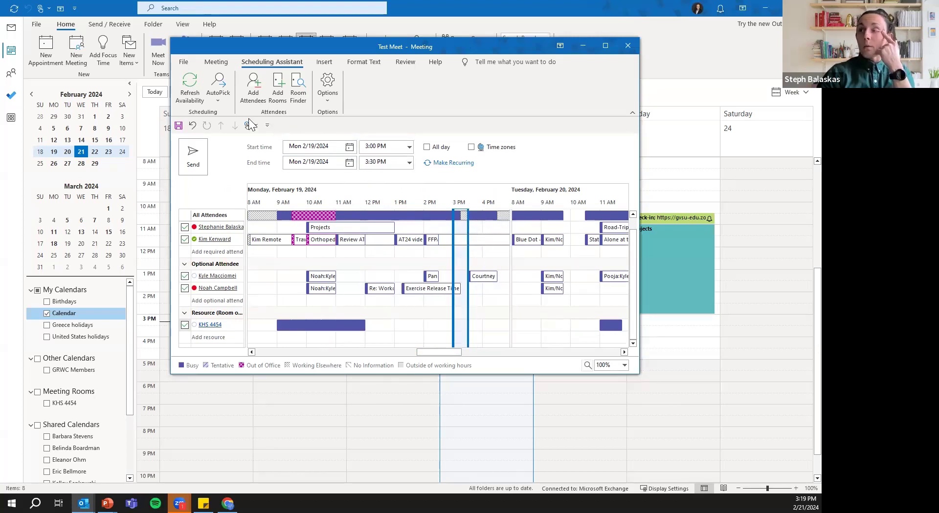
- Use AutoPick to find a free slot for required people, and again for all people and resources
{"action": "left_click", "coordinate": [221, 95]}
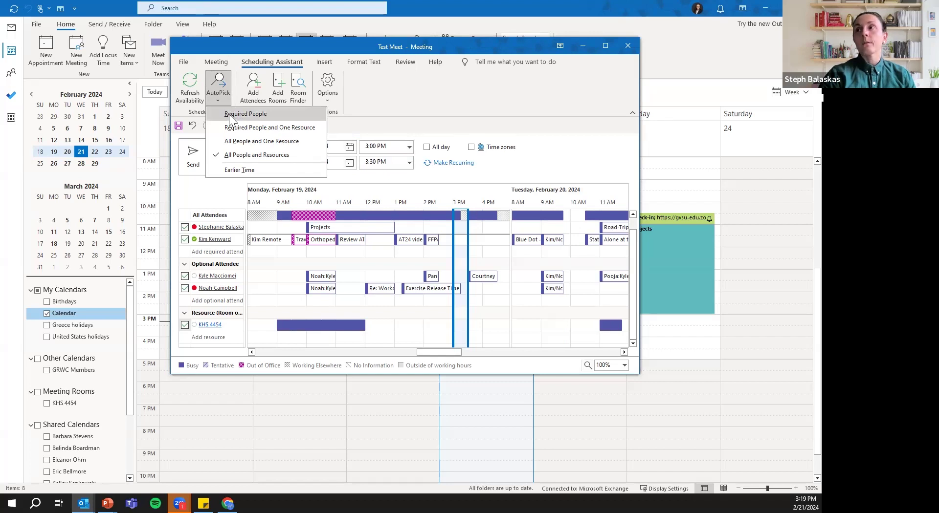
{"action": "left_click", "coordinate": [229, 115]}
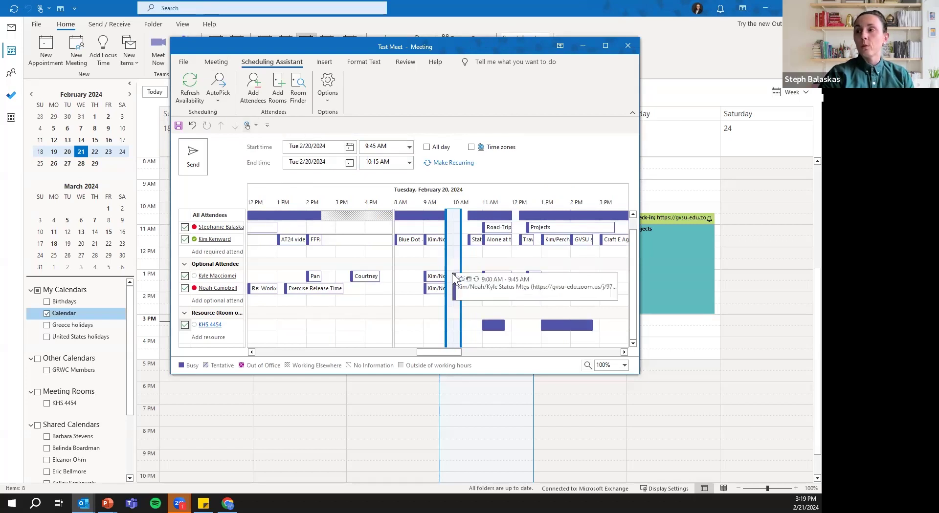
{"action": "left_click", "coordinate": [218, 90]}
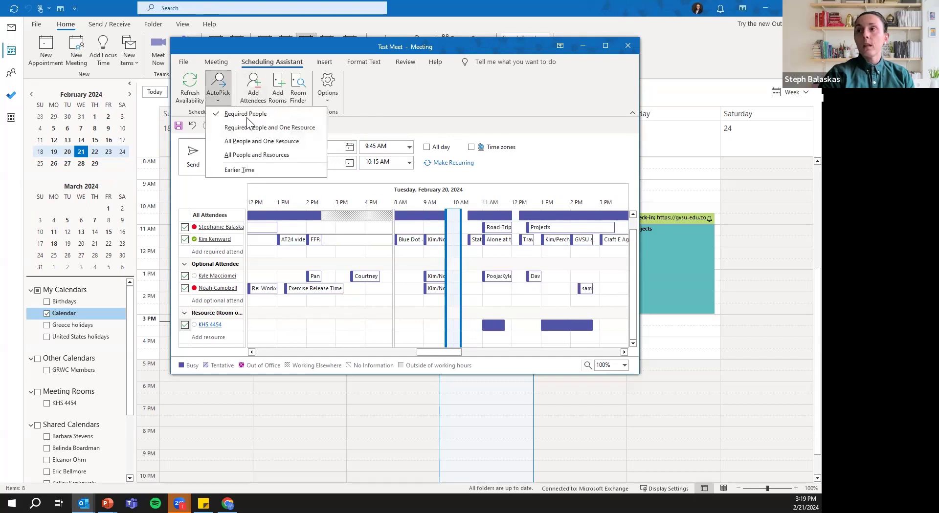
{"action": "left_click", "coordinate": [279, 155]}
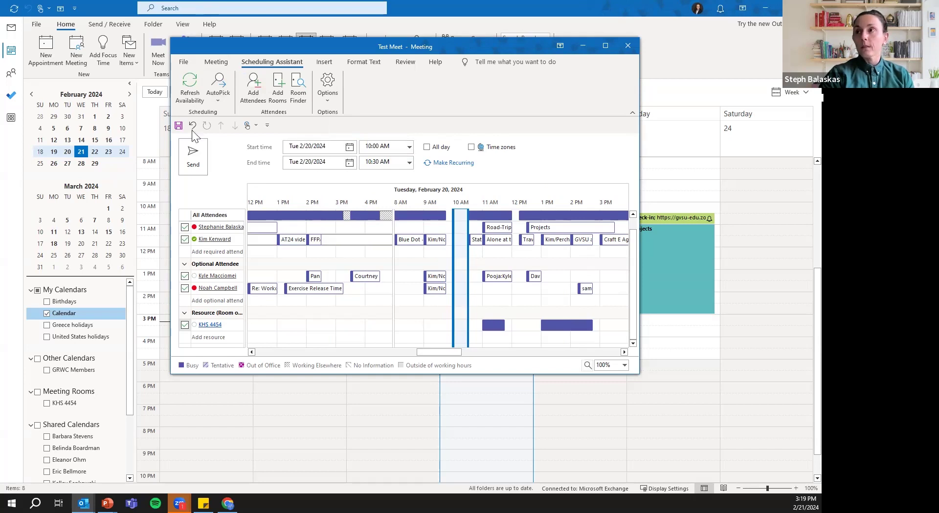
- Try to find an earlier free time for the meeting with AutoPick
{"action": "left_click", "coordinate": [221, 96]}
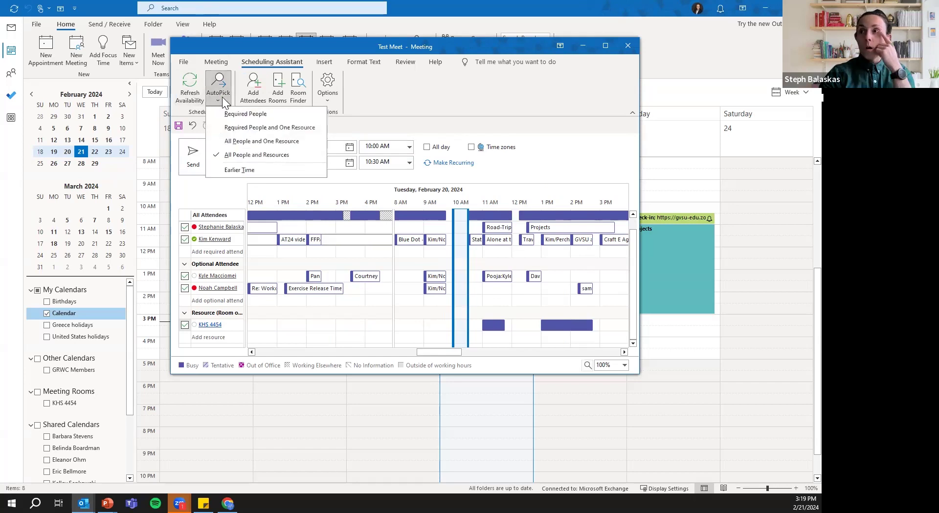
{"action": "left_click", "coordinate": [244, 172]}
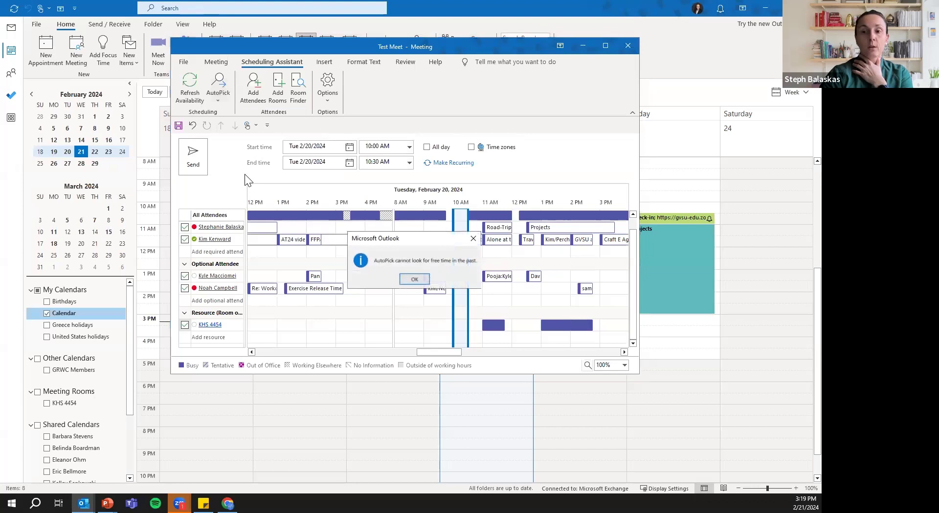
{"action": "left_click", "coordinate": [414, 279]}
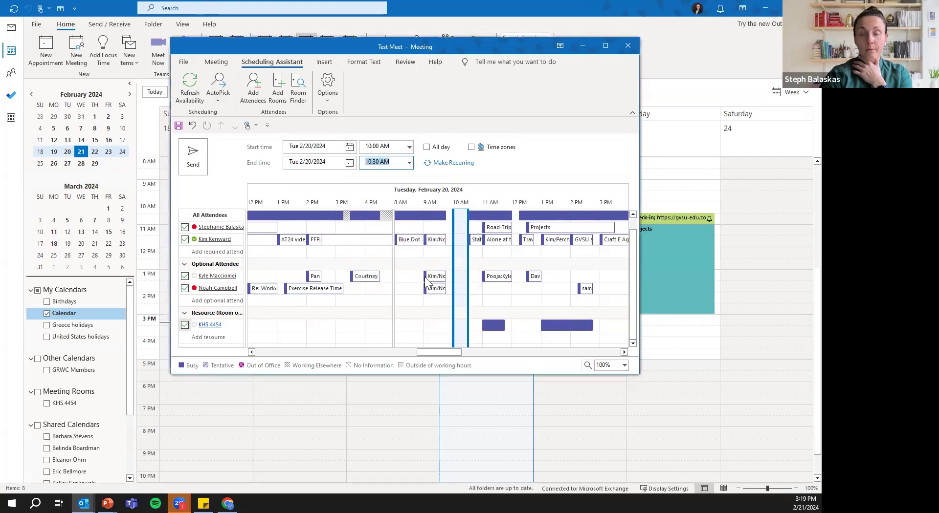
- AutoPick further free slots for all people with one or all resources, advancing the meeting to Thursday, February 22 at 8:00 AM
{"action": "left_click", "coordinate": [228, 96]}
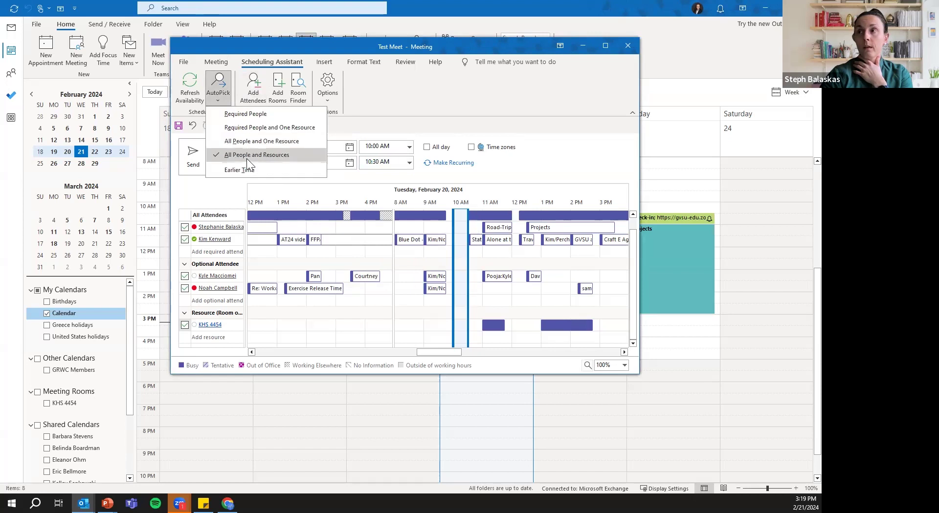
{"action": "left_click", "coordinate": [247, 157]}
{"action": "left_click", "coordinate": [218, 92]}
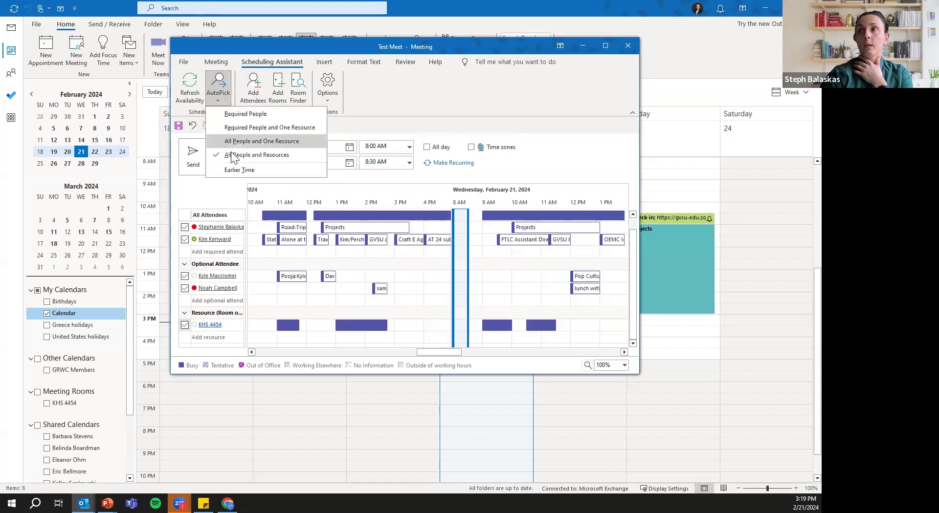
{"action": "left_click", "coordinate": [237, 142]}
{"action": "left_click", "coordinate": [218, 93]}
{"action": "left_click", "coordinate": [236, 152]}
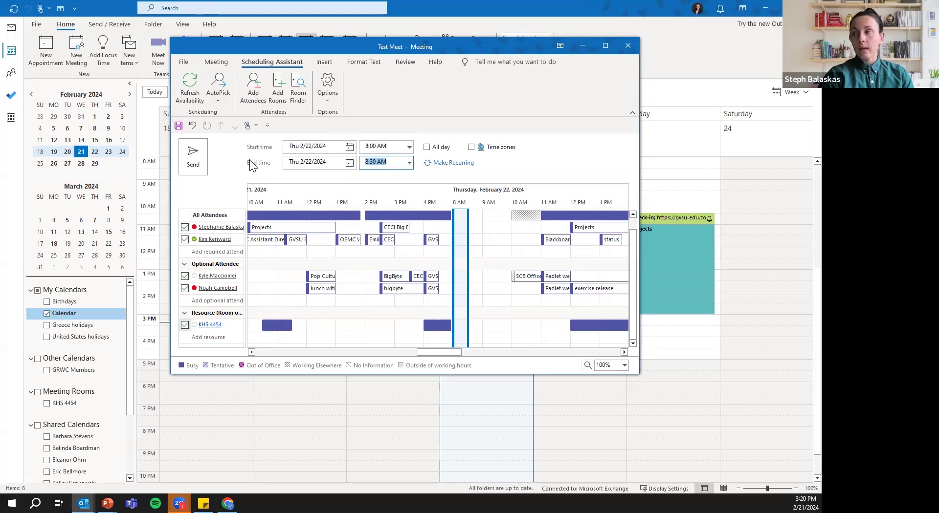
- Try AutoPick for a free time earlier than the Thursday, February 22 slot, and review the attendees' schedules
{"action": "left_click", "coordinate": [218, 95]}
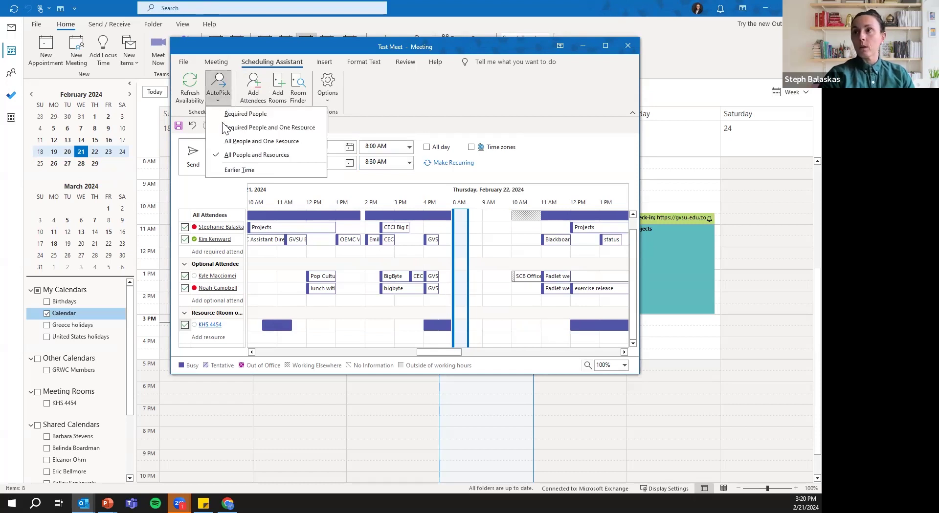
{"action": "left_click", "coordinate": [238, 169]}
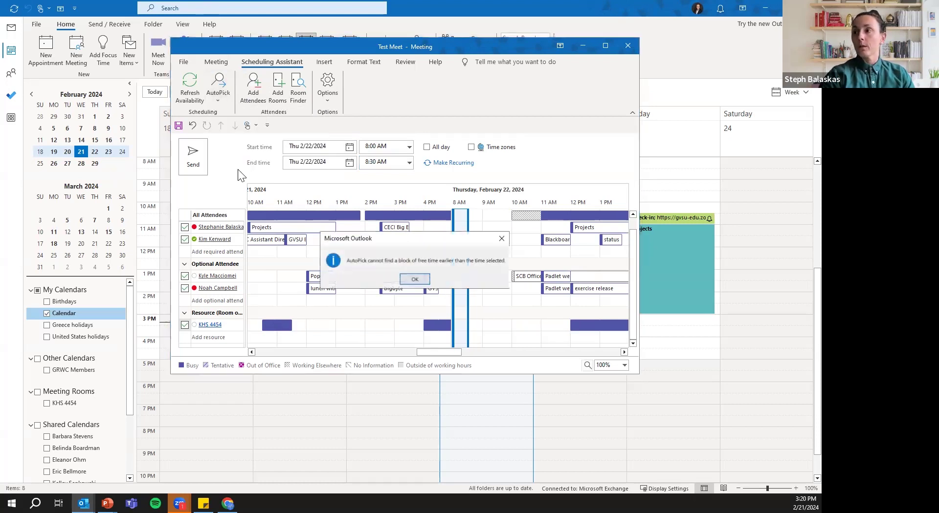
{"action": "left_click", "coordinate": [414, 280]}
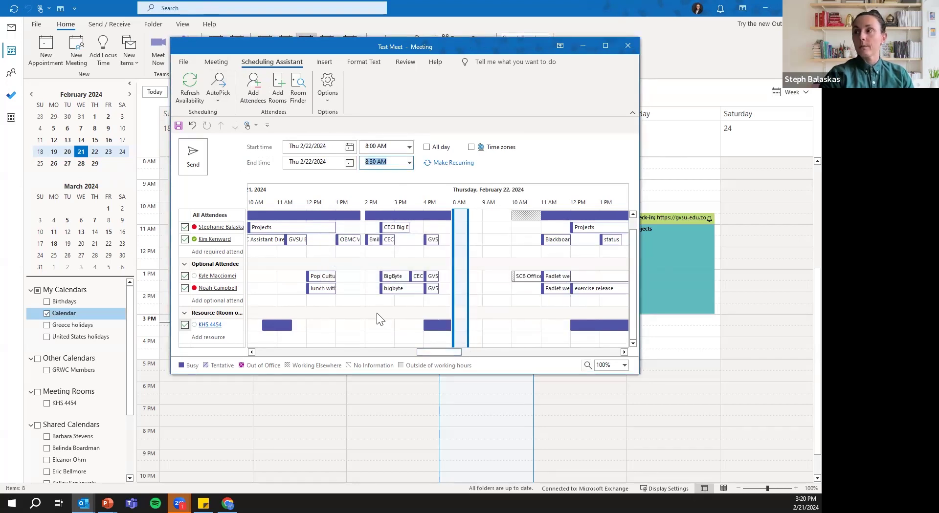
{"action": "mouse_move", "coordinate": [407, 300]}
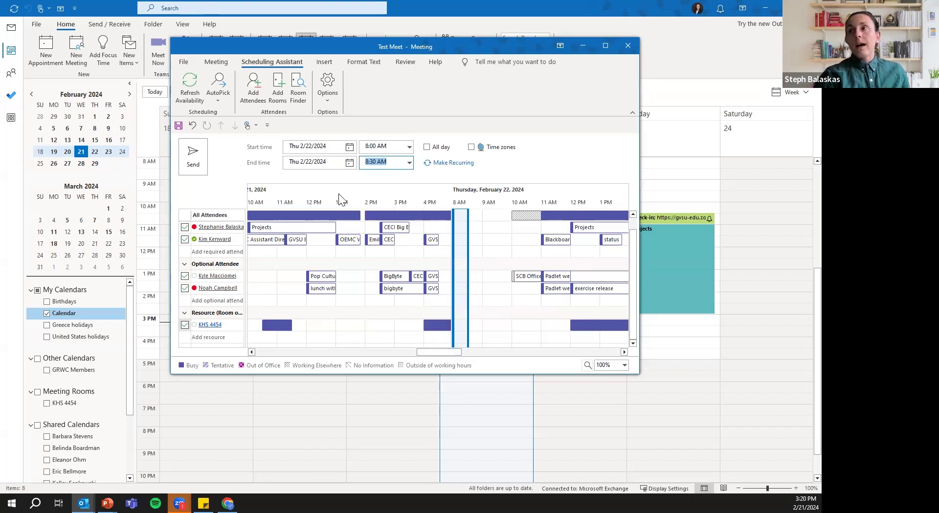
{"action": "mouse_move", "coordinate": [398, 230]}
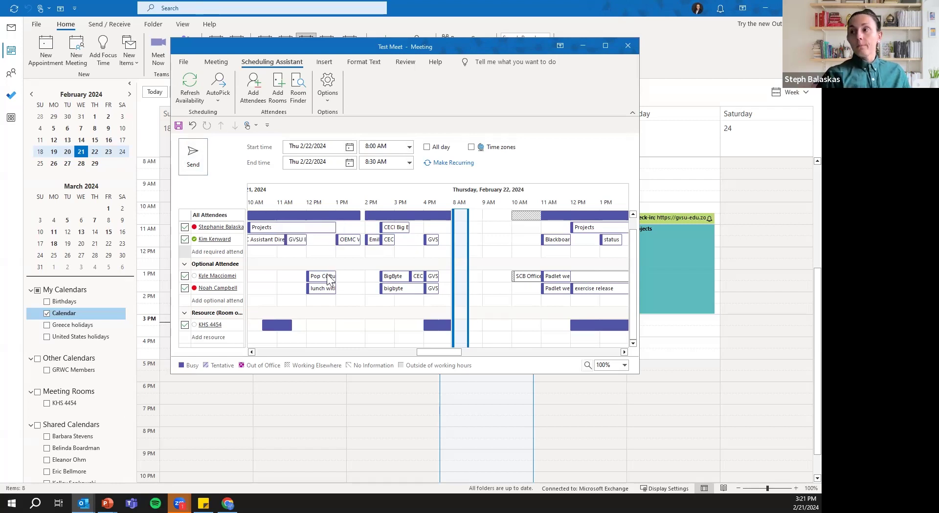
{"action": "mouse_move", "coordinate": [328, 282]}
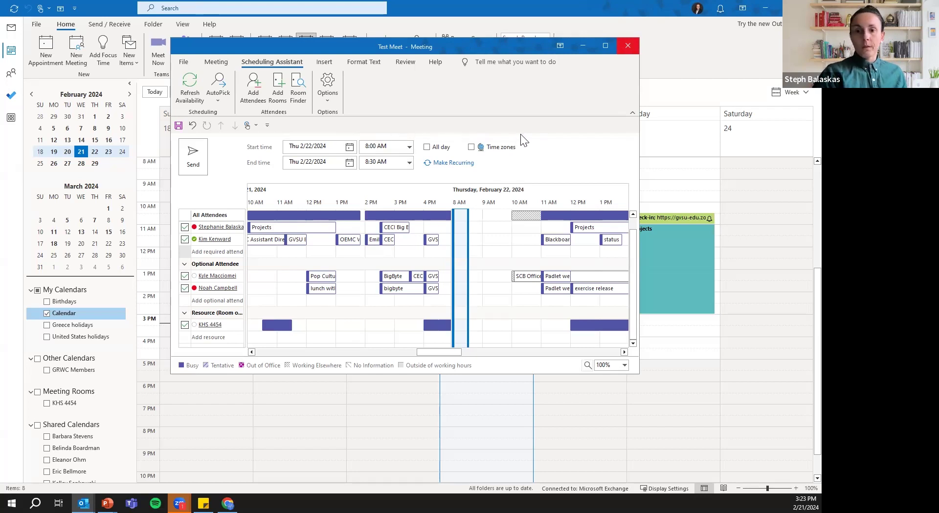
- Close the Test Meet meeting without saving changes
{"action": "left_click", "coordinate": [628, 46]}
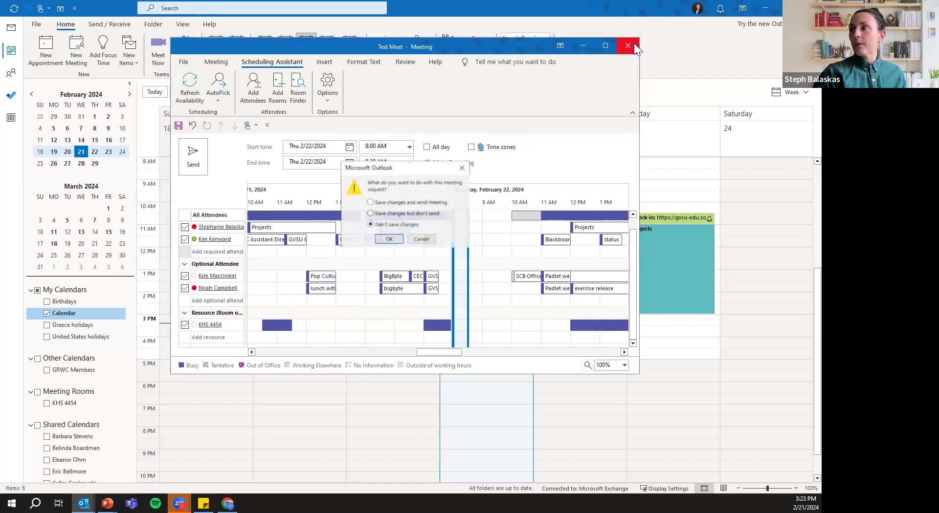
{"action": "left_click", "coordinate": [418, 237]}
{"action": "left_click", "coordinate": [628, 45]}
{"action": "left_click", "coordinate": [388, 238]}
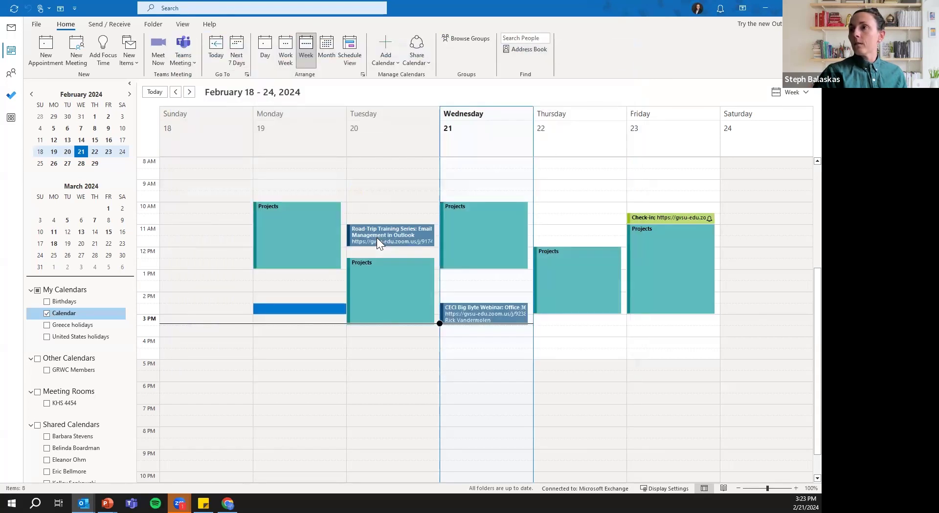
- Open a new appointment on Tuesday, February 20 at 9:00 AM, review its available color categories, and close it unsaved
{"action": "left_click", "coordinate": [386, 364]}
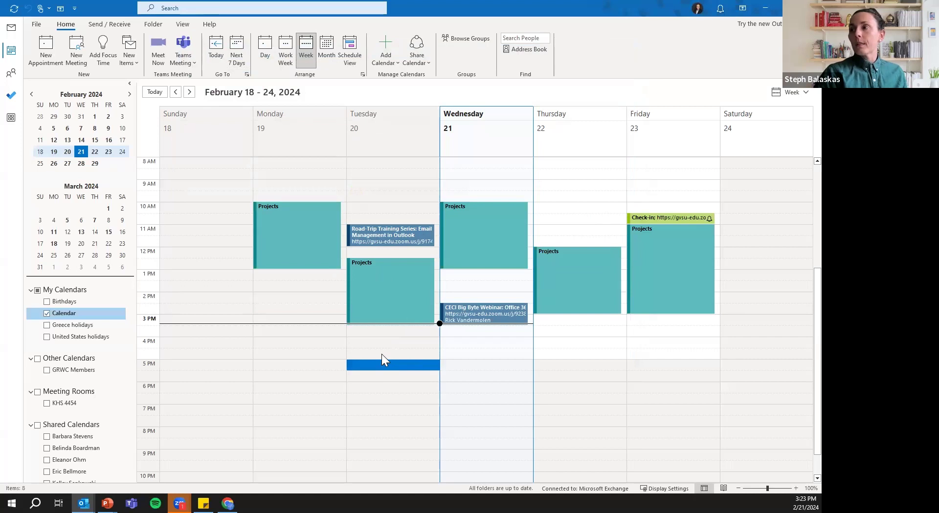
{"action": "scroll", "coordinate": [381, 354], "scroll_direction": "up", "scroll_amount": 2}
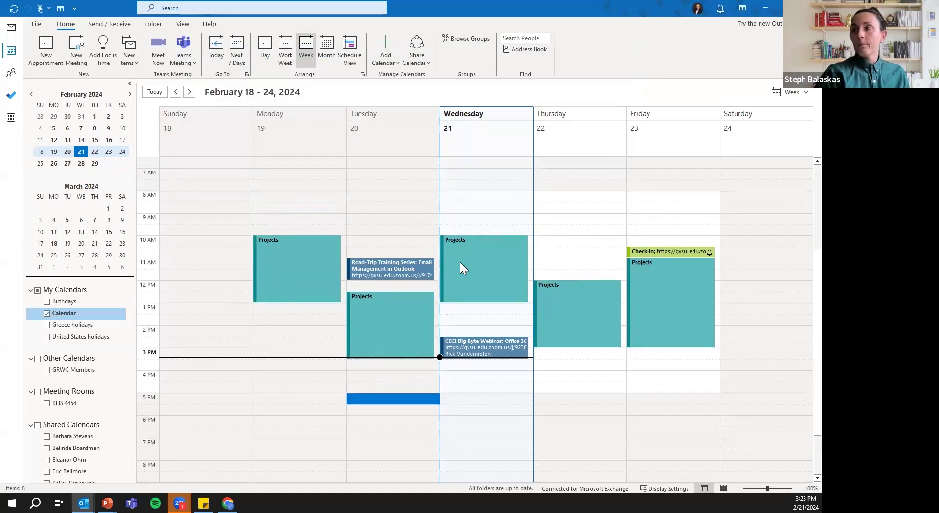
{"action": "mouse_move", "coordinate": [460, 262]}
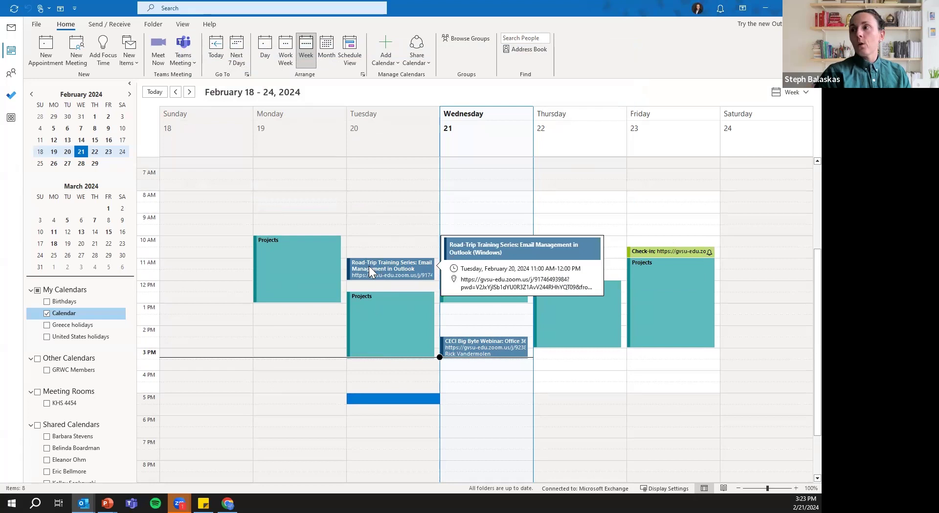
{"action": "double_click", "coordinate": [382, 219]}
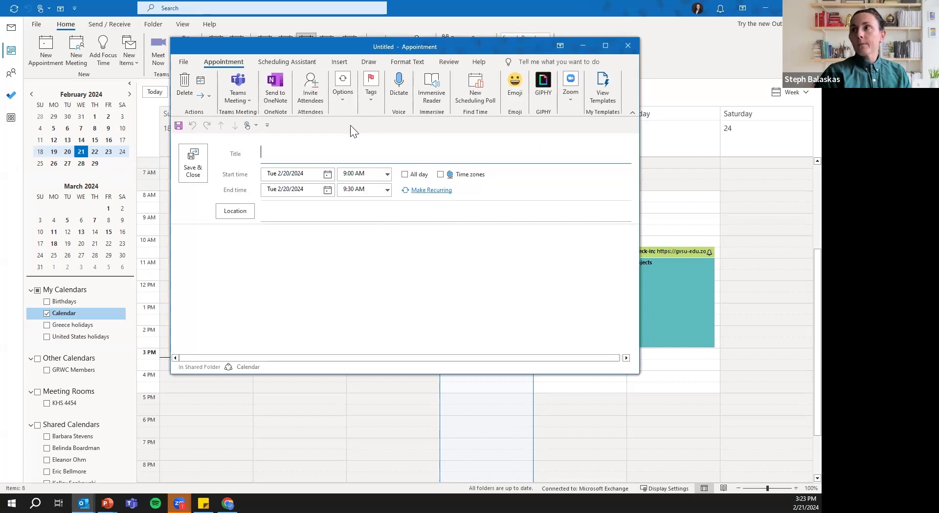
{"action": "left_click", "coordinate": [346, 97]}
{"action": "left_click", "coordinate": [346, 97]}
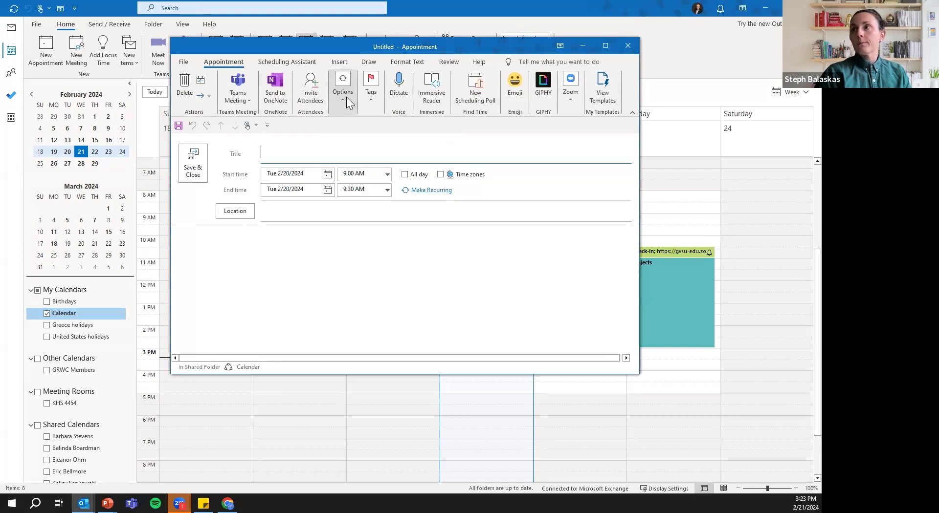
{"action": "left_click", "coordinate": [378, 95]}
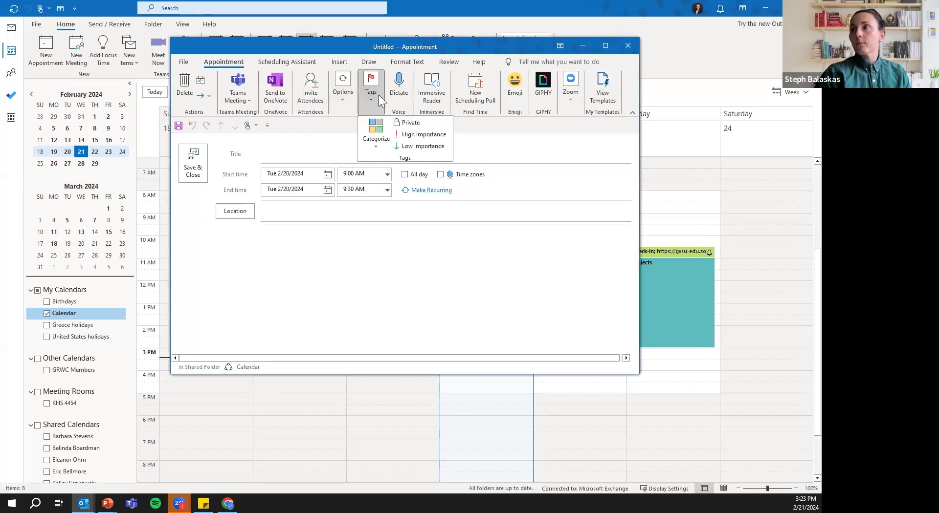
{"action": "left_click", "coordinate": [374, 141]}
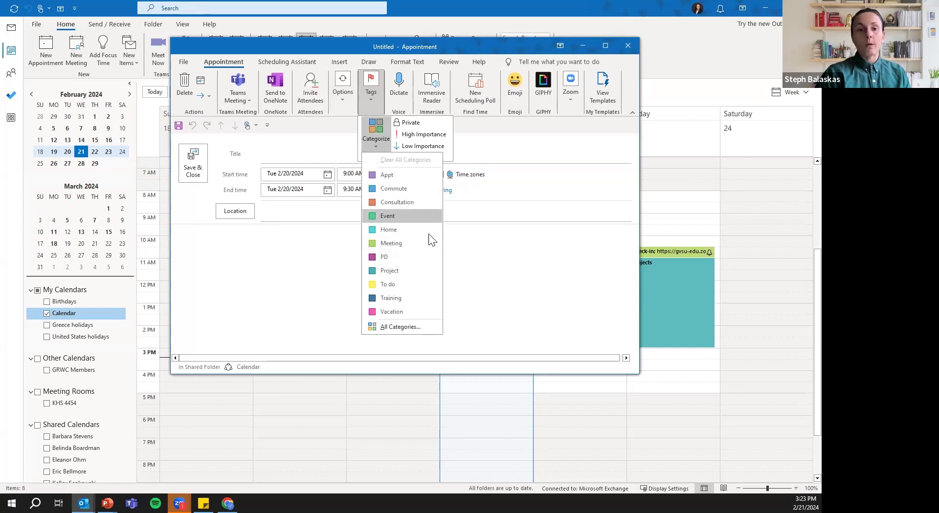
{"action": "left_click", "coordinate": [474, 237]}
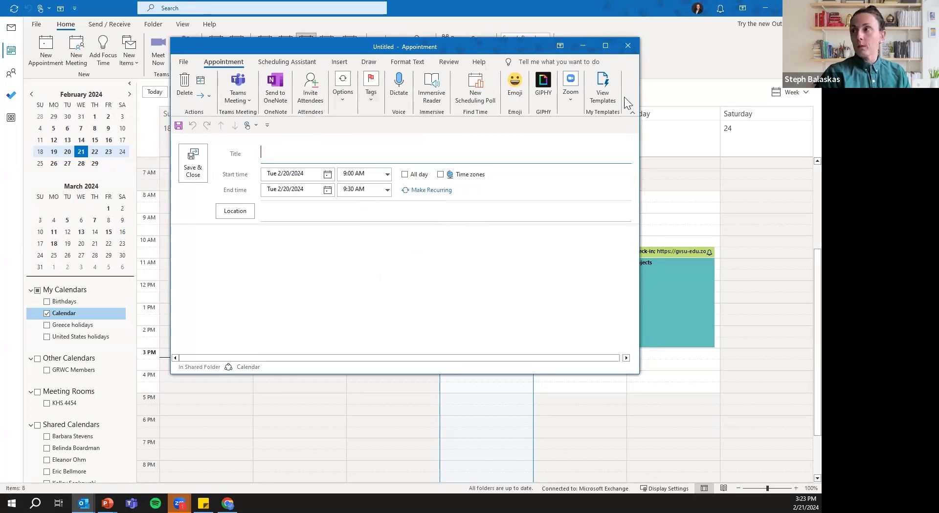
{"action": "left_click", "coordinate": [626, 46]}
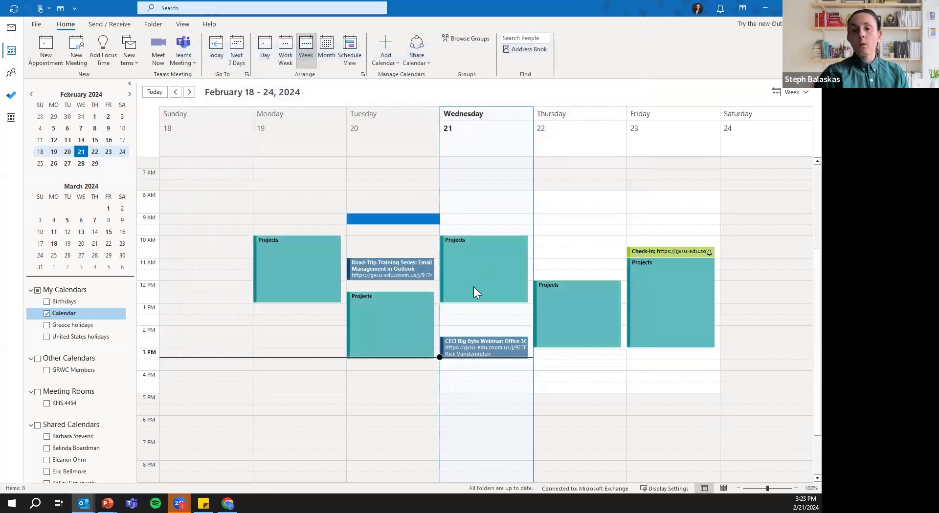
- Search the calendar for items in the PD category, and close the search to return to the week view
{"action": "mouse_move", "coordinate": [474, 286]}
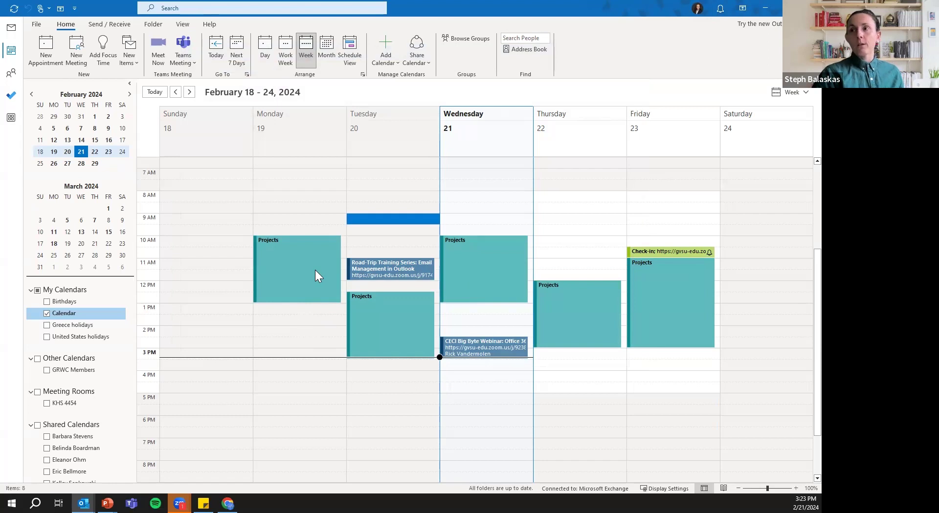
{"action": "mouse_move", "coordinate": [315, 270]}
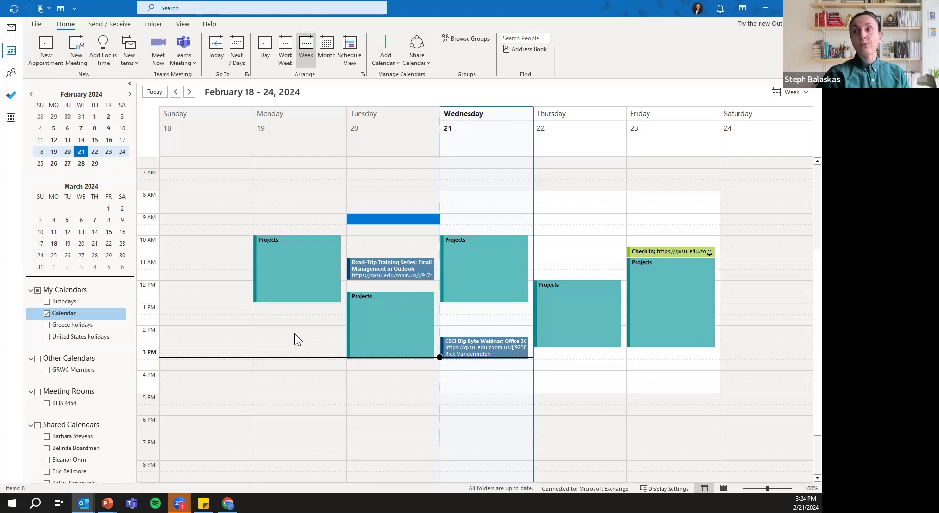
{"action": "left_click", "coordinate": [239, 9]}
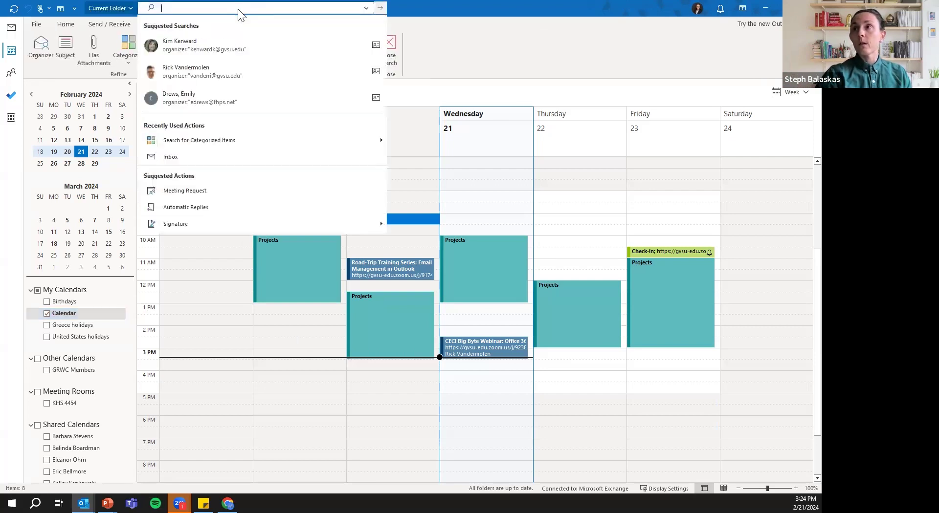
{"action": "left_click", "coordinate": [133, 46]}
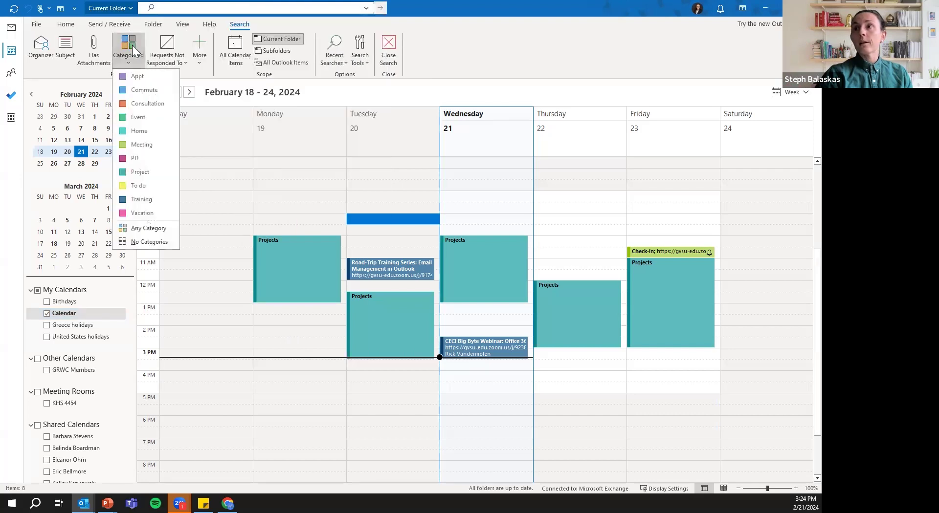
{"action": "left_click", "coordinate": [145, 159]}
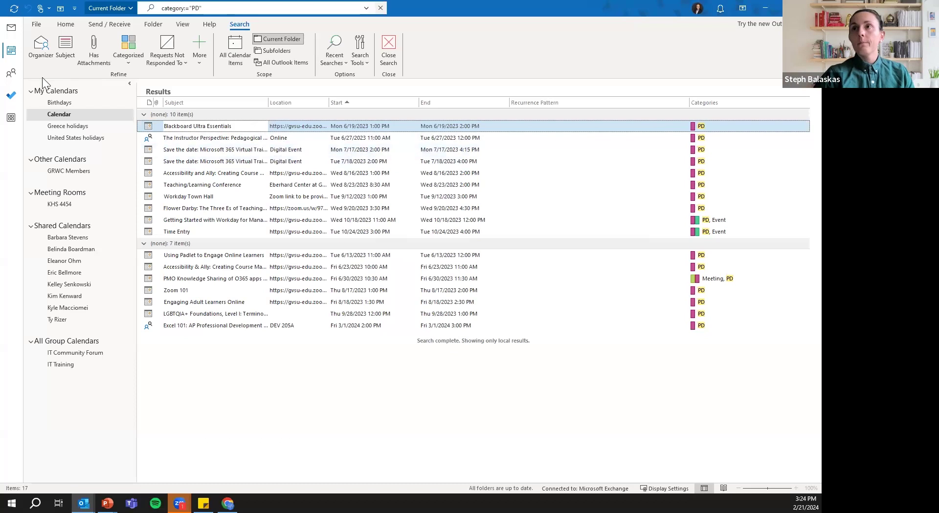
{"action": "mouse_move", "coordinate": [11, 54]}
{"action": "left_click", "coordinate": [259, 197]}
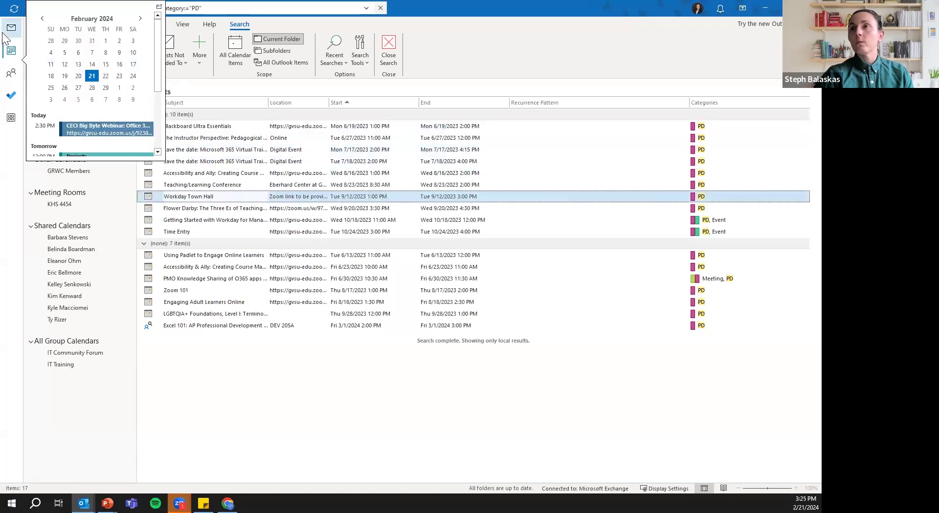
{"action": "left_click", "coordinate": [391, 49]}
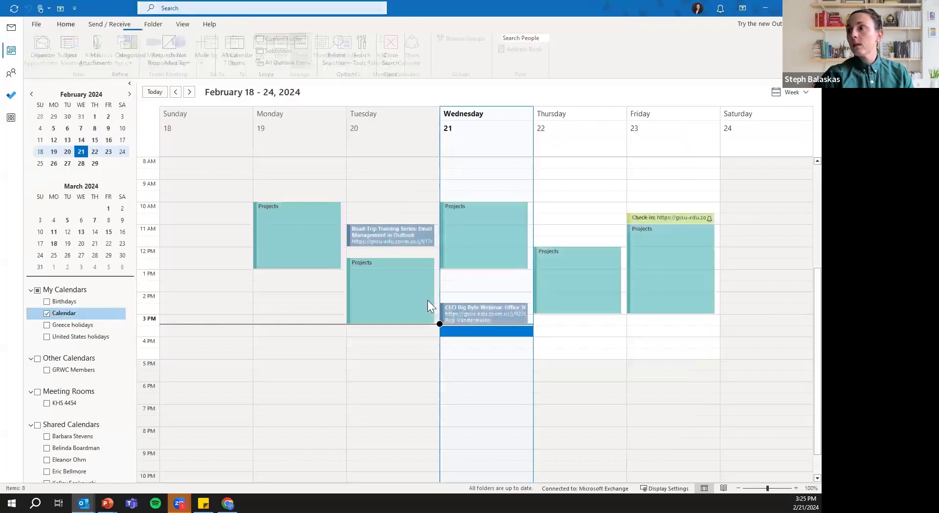
- Review the category choices for Tuesday's Projects appointment without changing its category
{"action": "left_click", "coordinate": [402, 299]}
{"action": "right_click", "coordinate": [402, 297]}
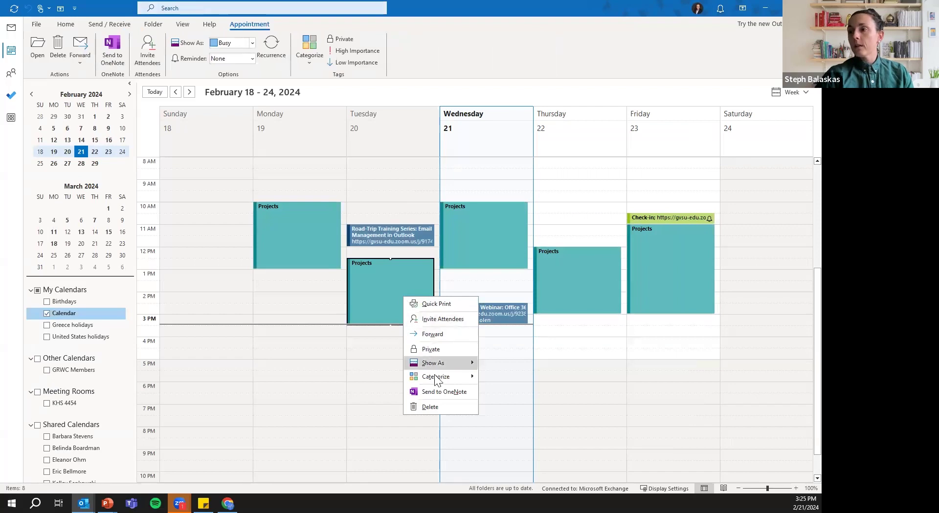
{"action": "mouse_move", "coordinate": [440, 376]}
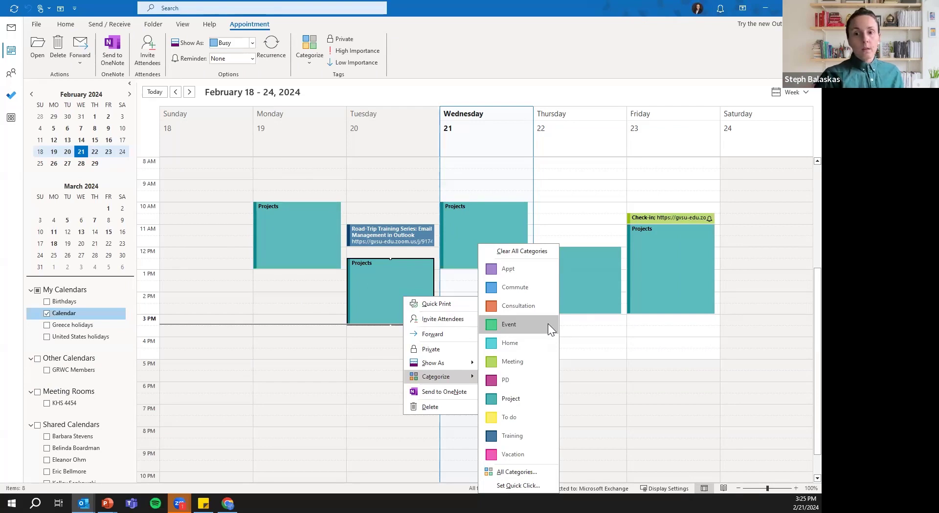
{"action": "key", "text": "Escape"}
{"action": "key", "text": "Escape"}
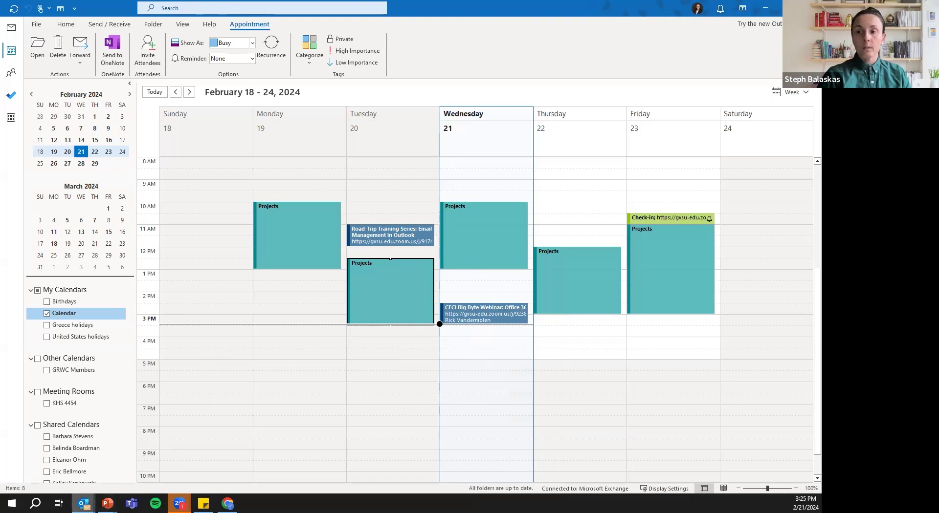
- Switch to the TRAINING Time-Saving Tips In Outlook presentation in PowerPoint and show slide 10, "What questions do you have?"
{"action": "mouse_move", "coordinate": [83, 504]}
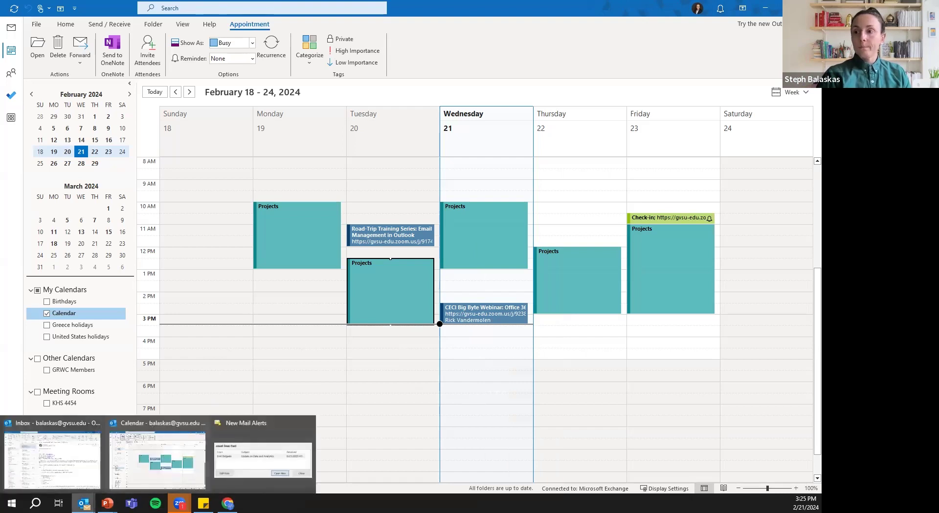
{"action": "mouse_move", "coordinate": [202, 503]}
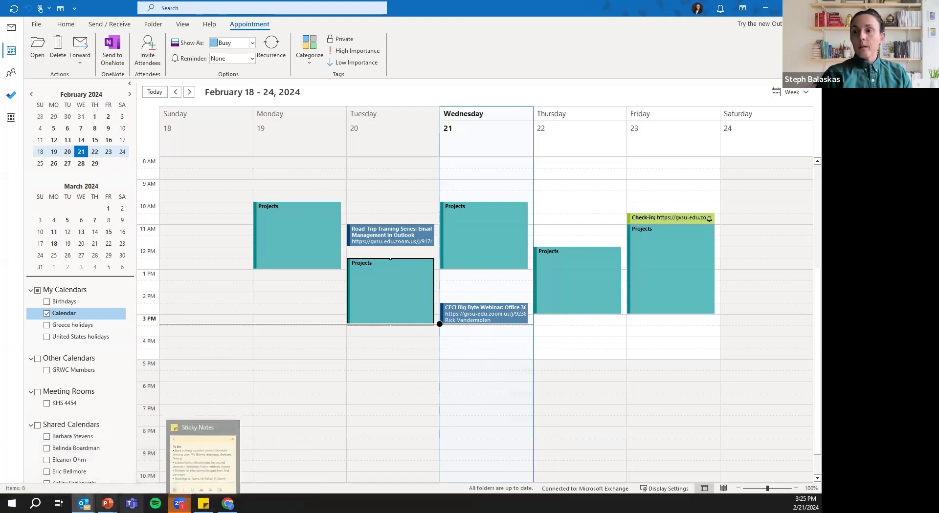
{"action": "left_click", "coordinate": [172, 438]}
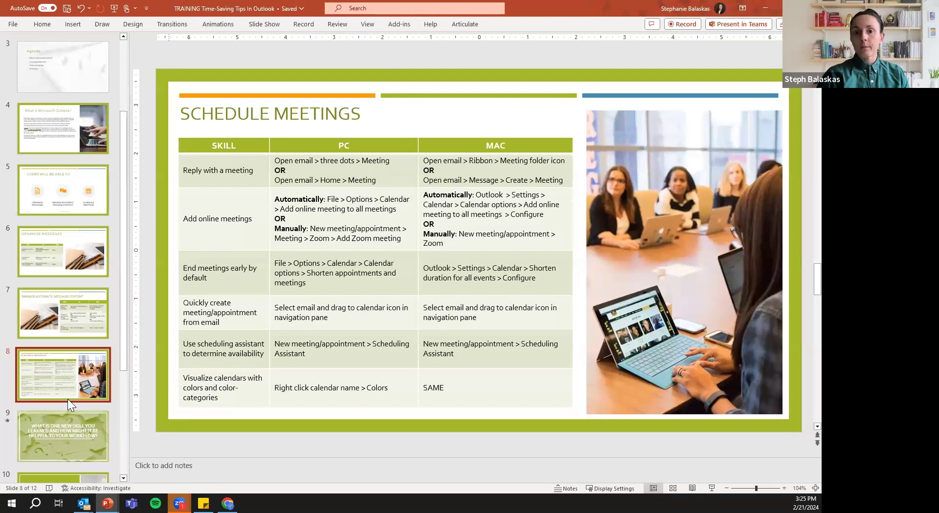
{"action": "scroll", "coordinate": [109, 421], "scroll_direction": "down", "scroll_amount": 2}
{"action": "left_click", "coordinate": [90, 420]}
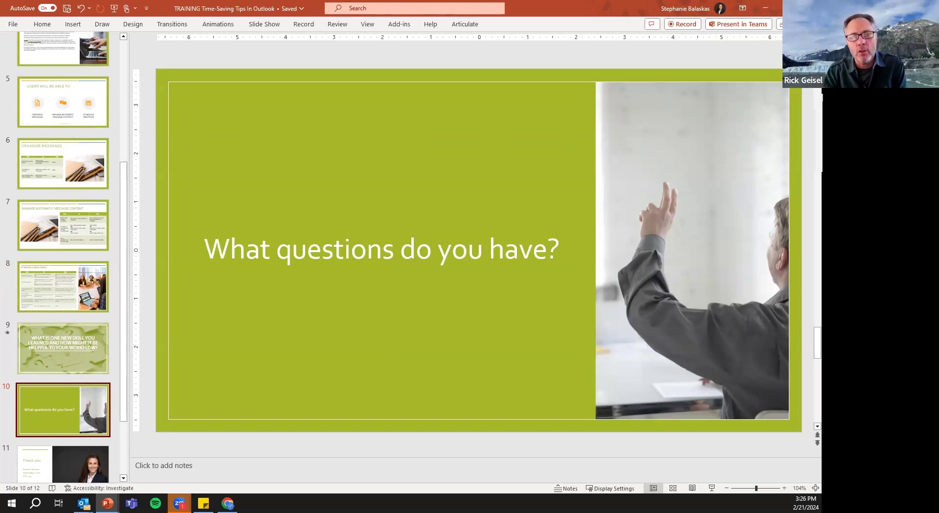
- Switch back to the Outlook calendar and review the Quick Access Toolbar customization options
{"action": "mouse_move", "coordinate": [83, 504]}
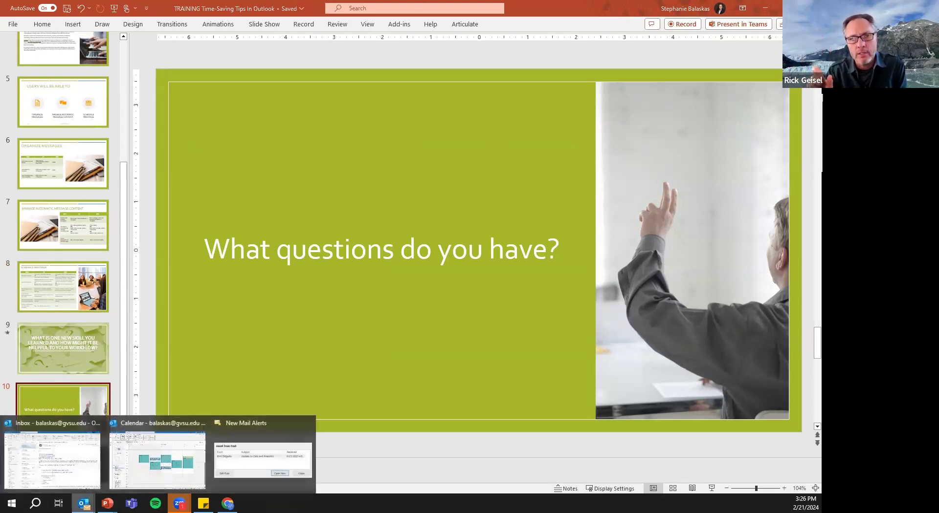
{"action": "left_click", "coordinate": [133, 485]}
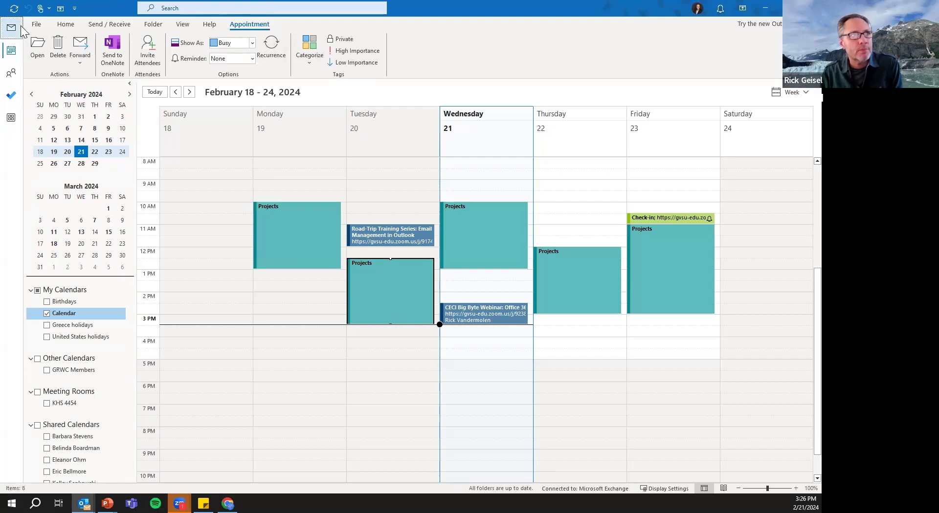
{"action": "left_click", "coordinate": [75, 8]}
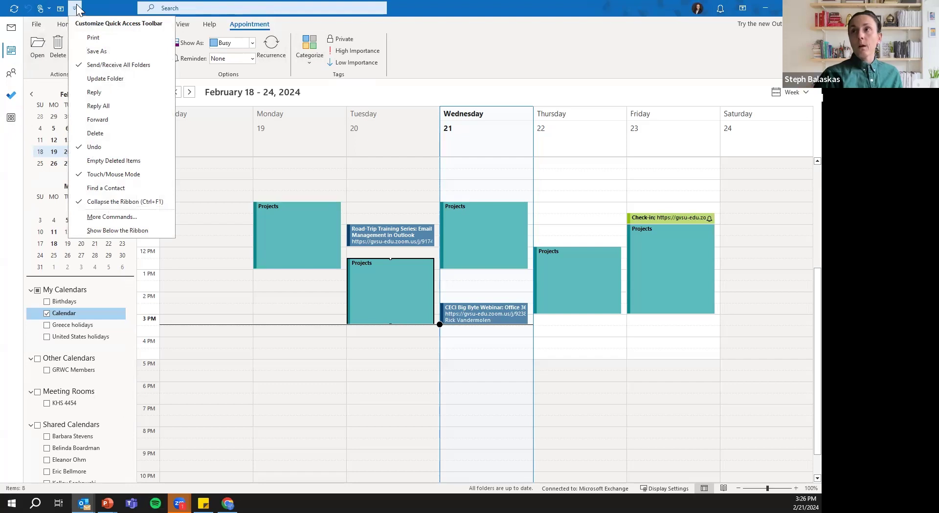
{"action": "left_click", "coordinate": [55, 20]}
{"action": "left_click", "coordinate": [36, 23]}
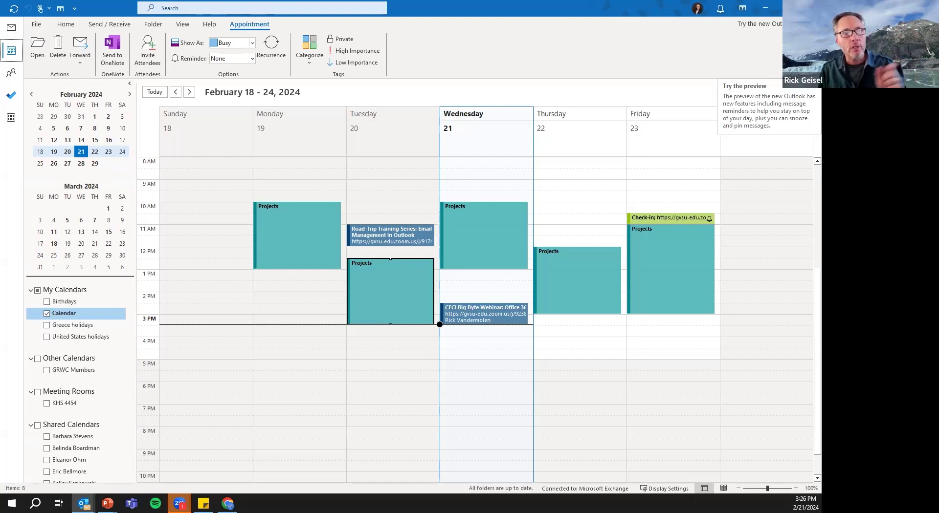
{"action": "left_click", "coordinate": [690, 115]}
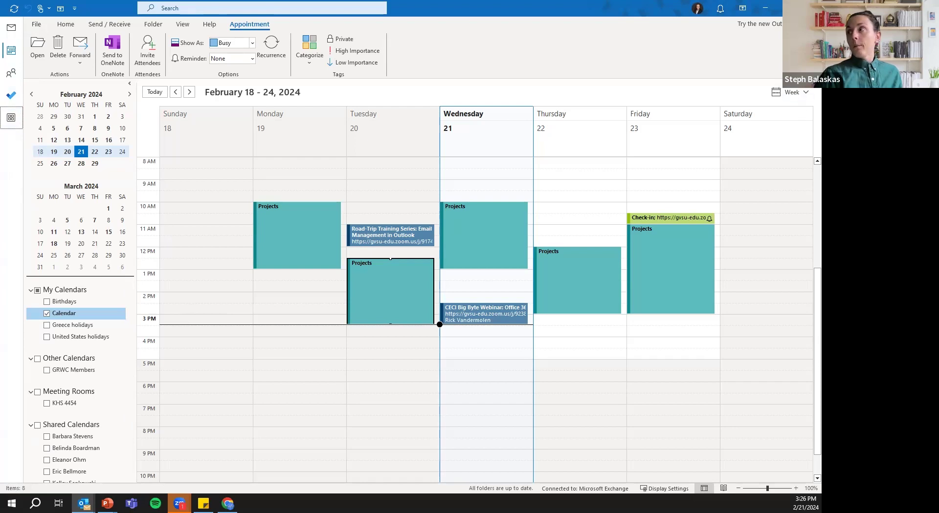
{"action": "key", "text": "ctrl+F1"}
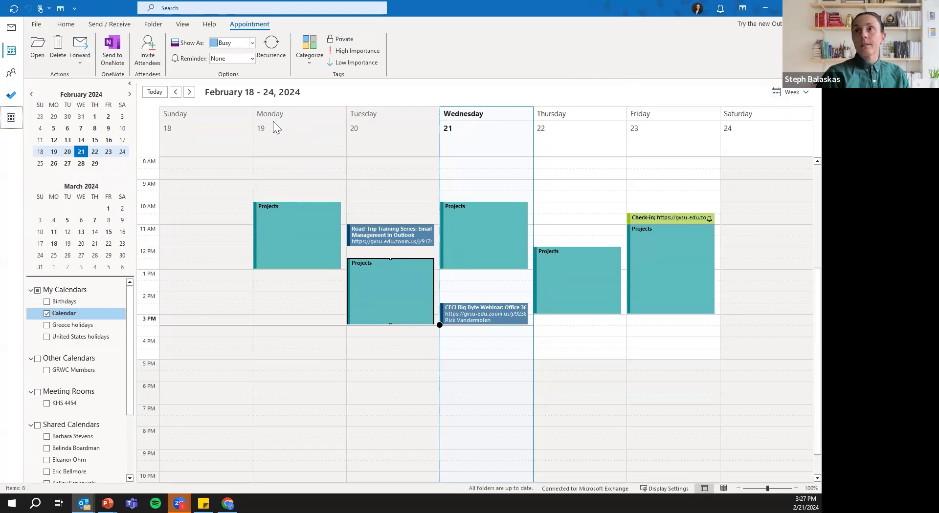
- Show the Quick Access Toolbar below the ribbon, and move it back above the ribbon
{"action": "left_click", "coordinate": [75, 9]}
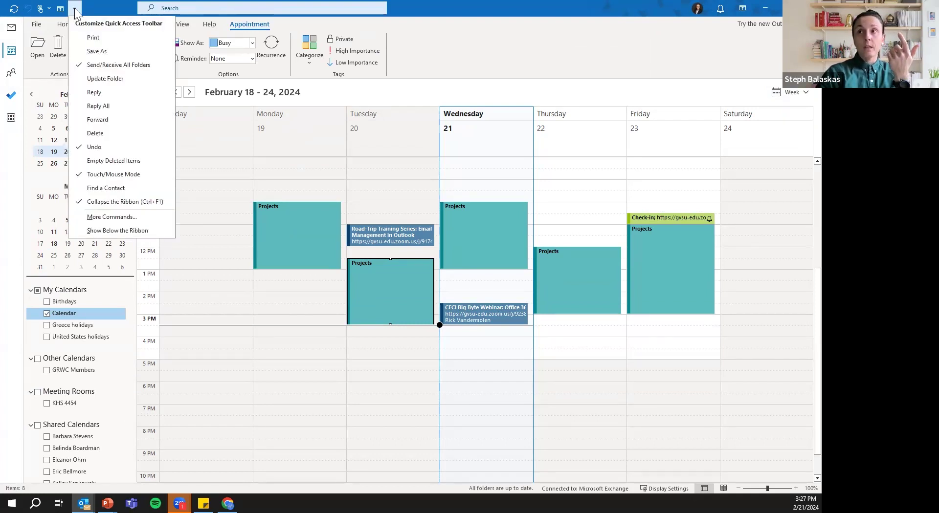
{"action": "left_click", "coordinate": [118, 231]}
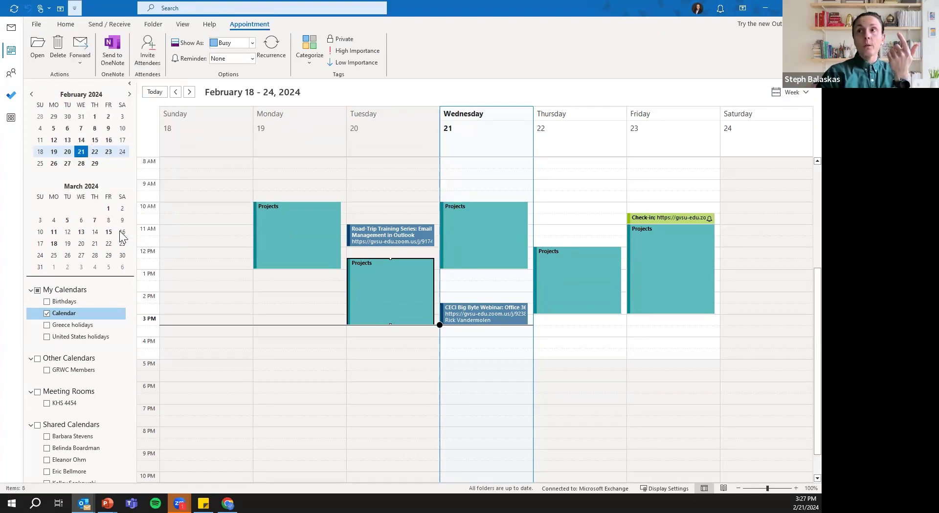
{"action": "left_click", "coordinate": [91, 88]}
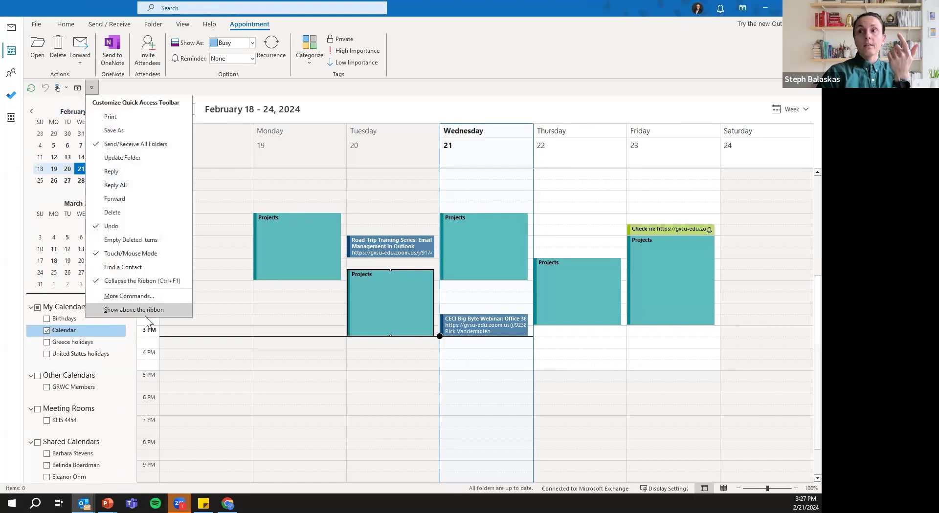
{"action": "left_click", "coordinate": [122, 309]}
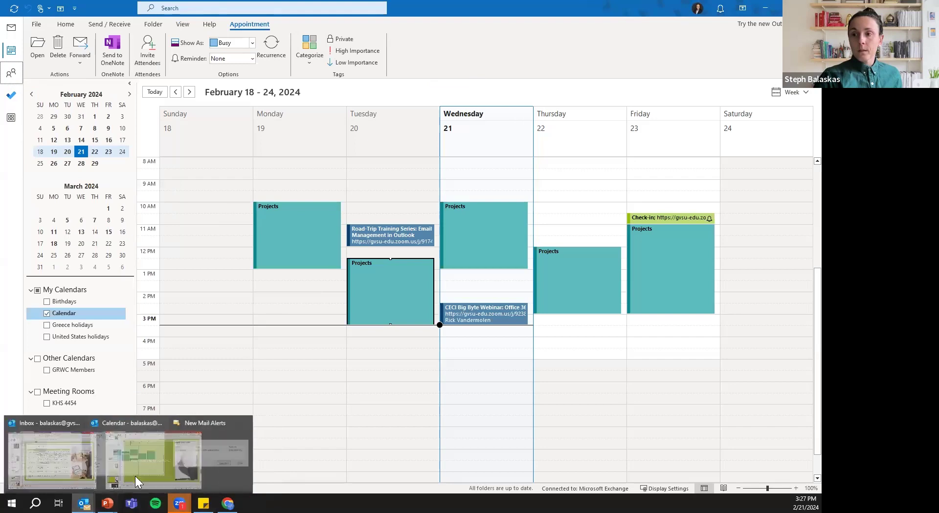
- Switch to the PowerPoint presentation and advance to the "Thank you" slide
{"action": "left_click", "coordinate": [184, 455]}
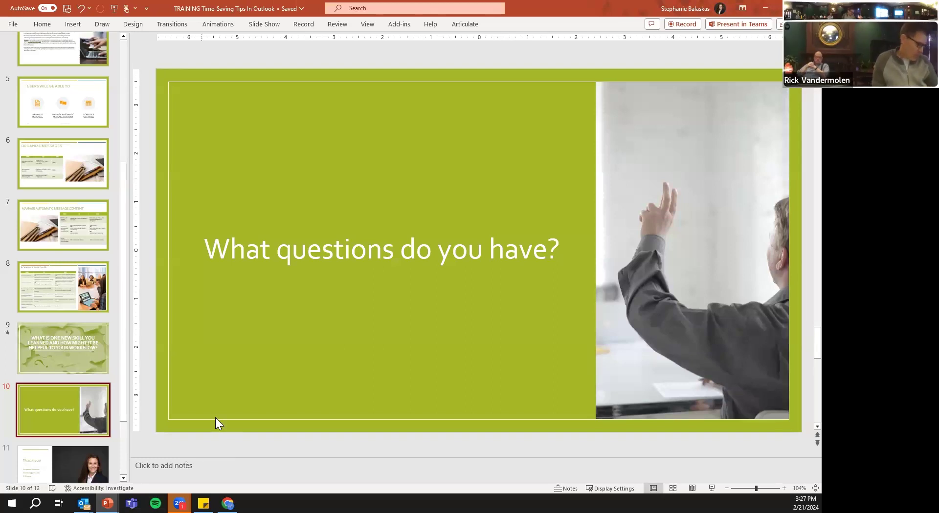
{"action": "scroll", "coordinate": [216, 416], "scroll_direction": "down", "scroll_amount": 1}
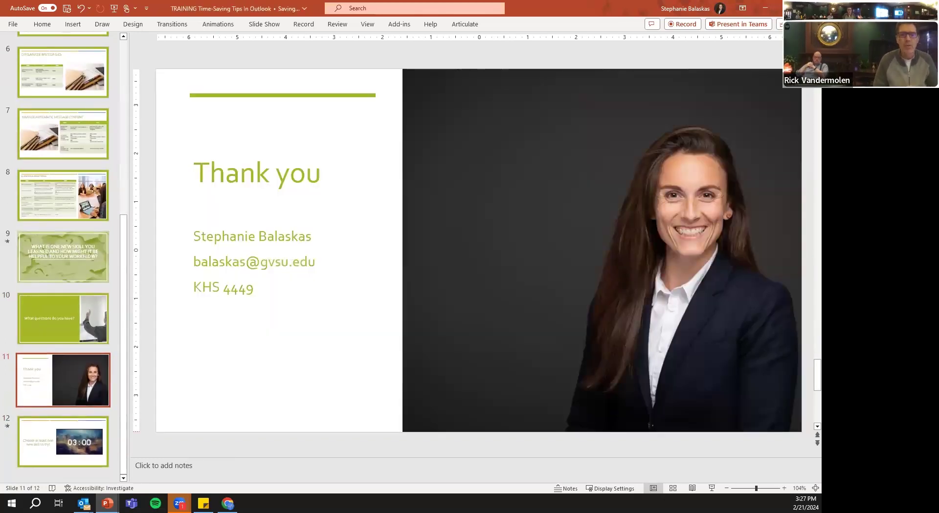